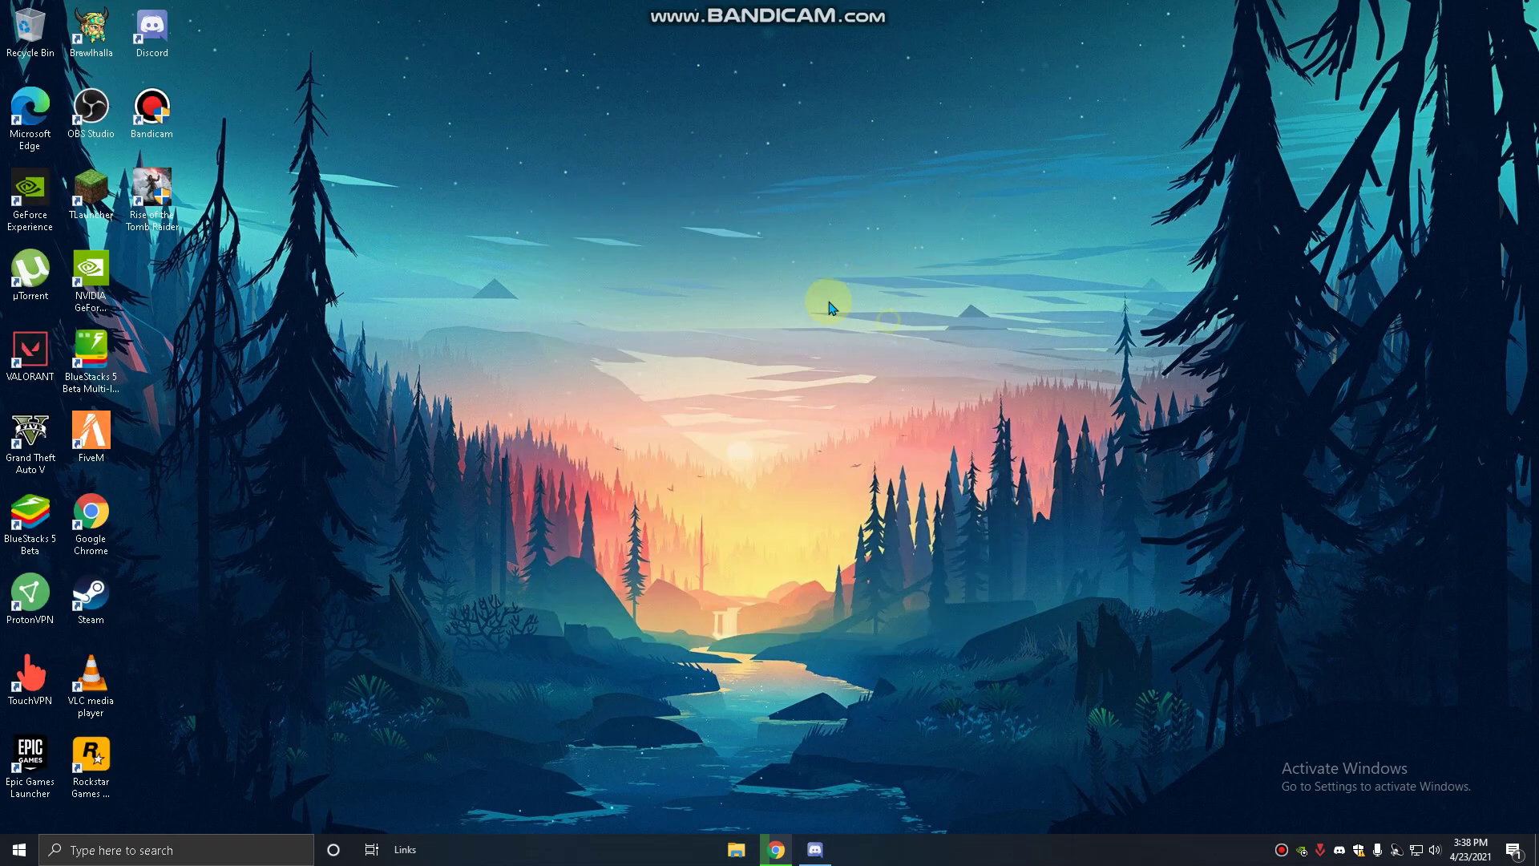
pyautogui.rightClick(701, 295)
pyautogui.click(696, 333)
pyautogui.rightClick(615, 306)
pyautogui.click(670, 353)
pyautogui.rightClick(633, 327)
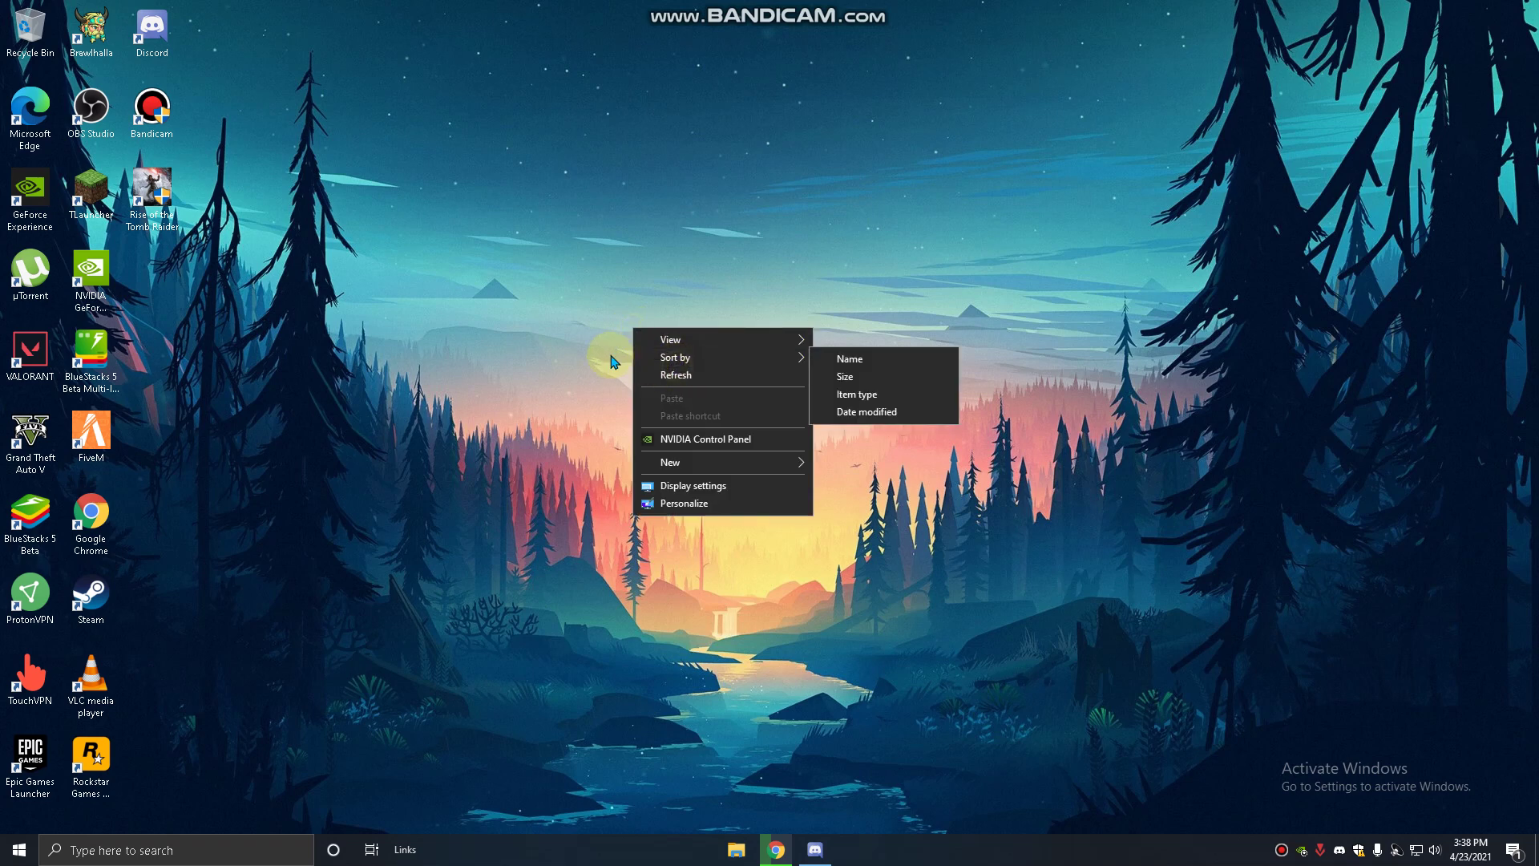
pyautogui.click(658, 377)
pyautogui.rightClick(619, 365)
pyautogui.click(636, 387)
pyautogui.rightClick(619, 371)
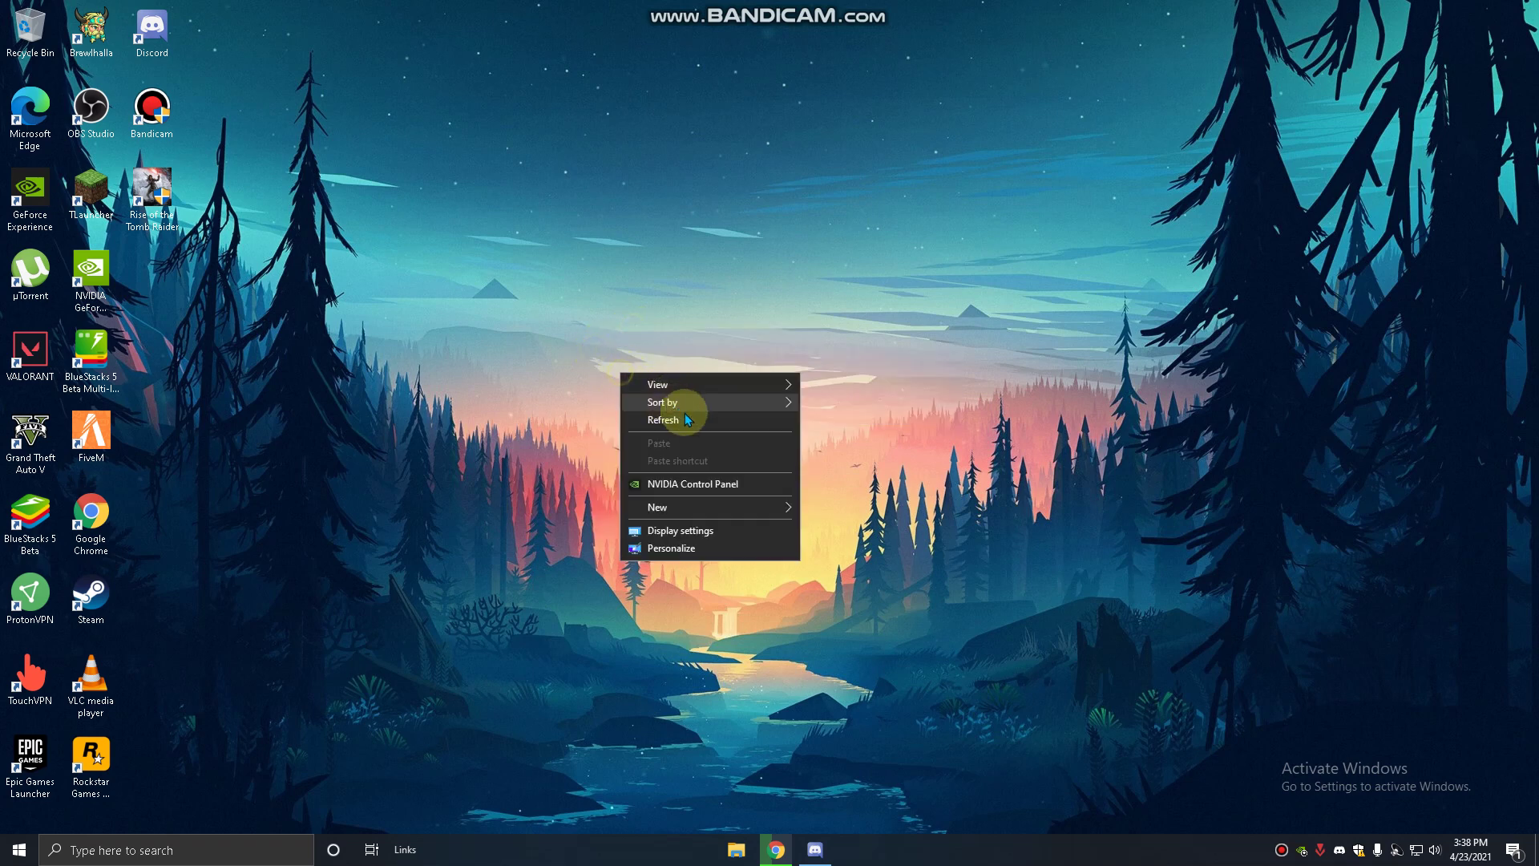
pyautogui.click(673, 410)
# - Switch to Chrome and run the downloaded BetterDiscord-Windows.exe installer
pyautogui.click(776, 848)
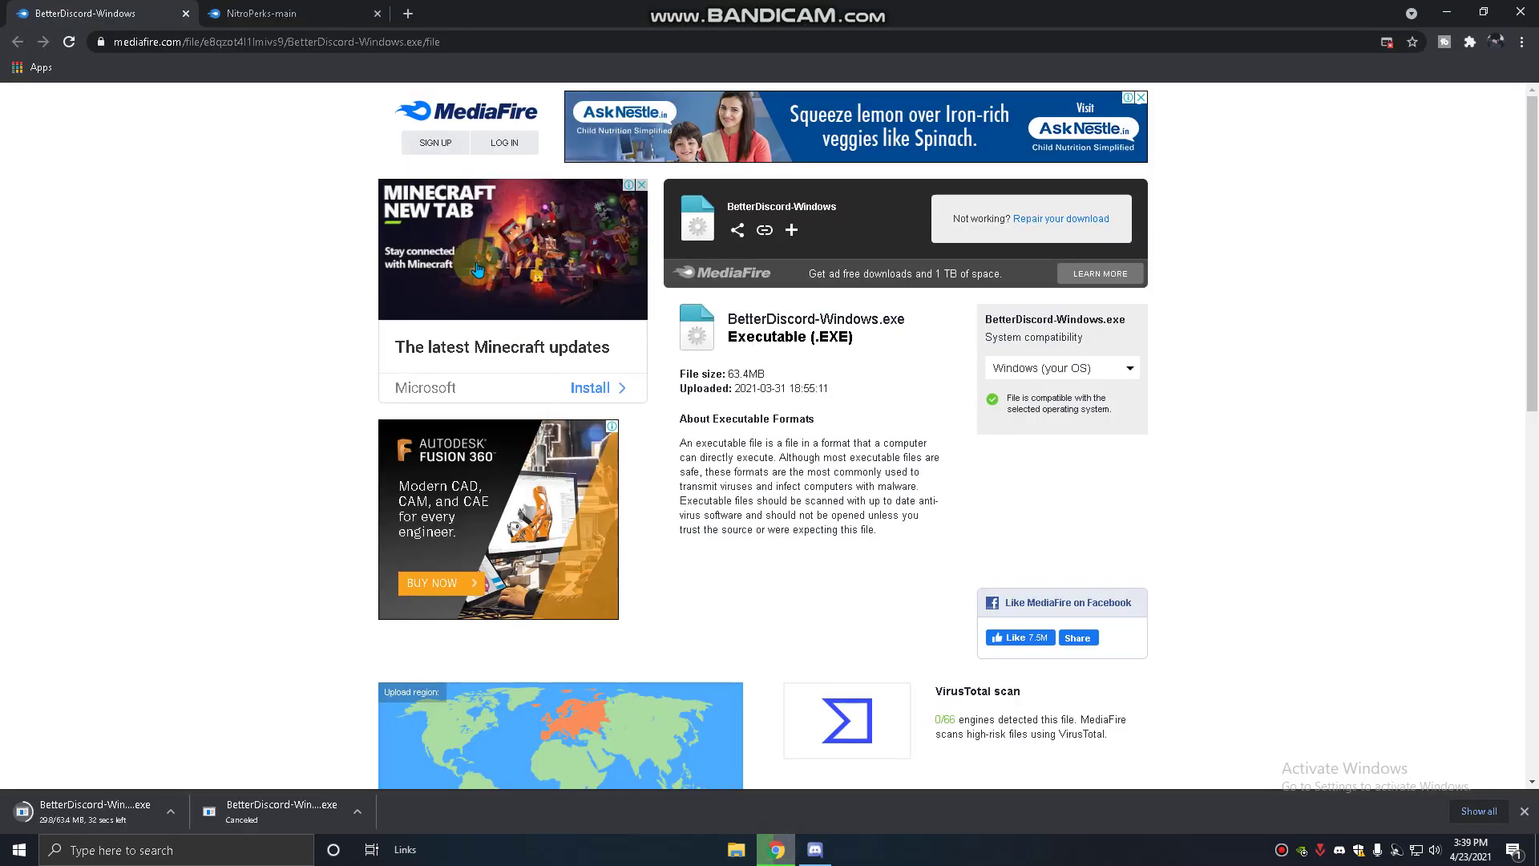
pyautogui.click(265, 14)
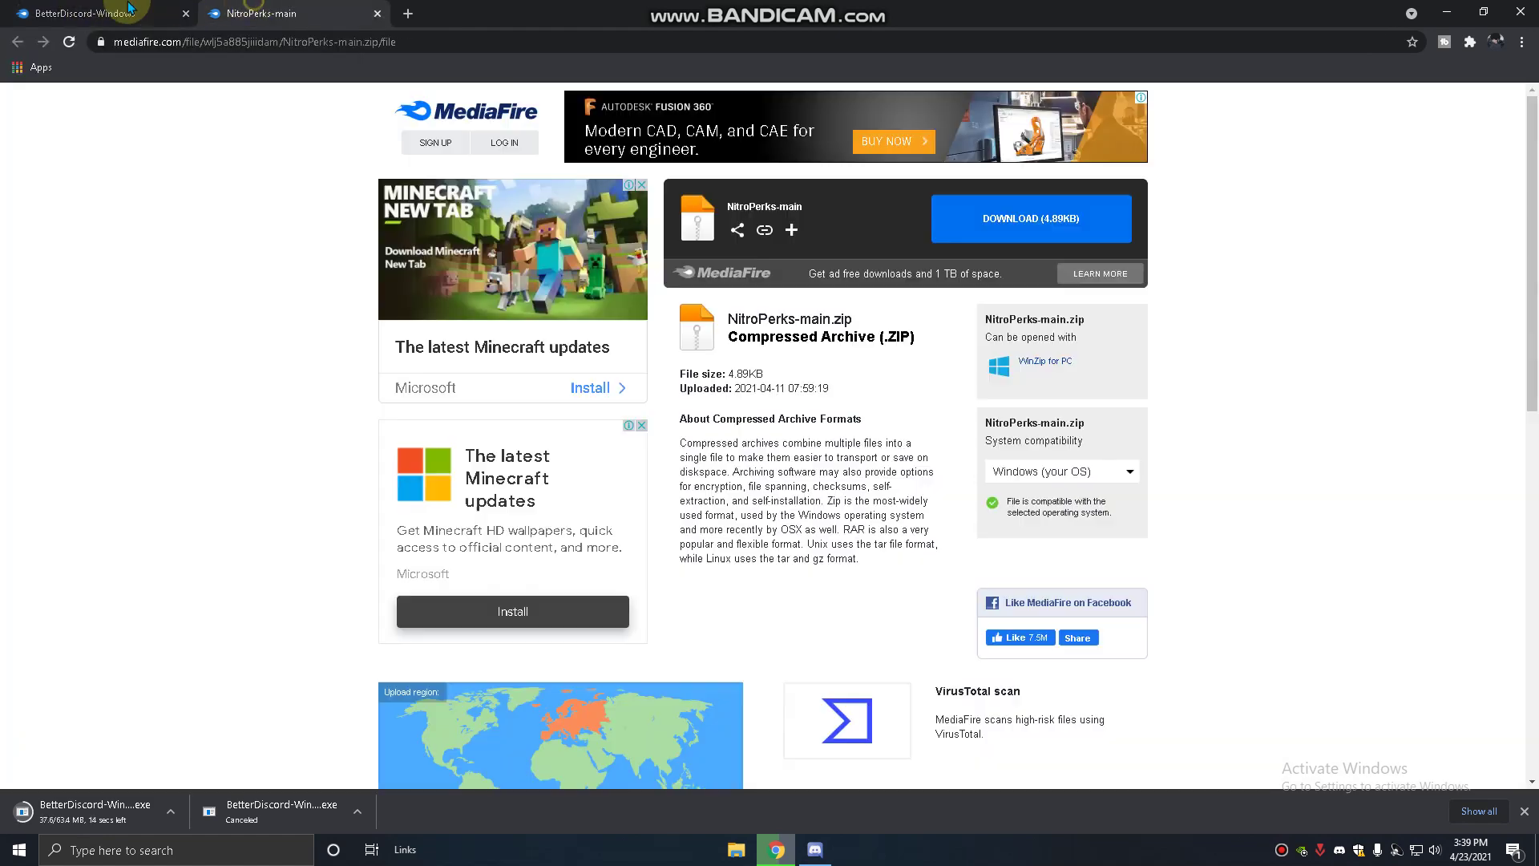
pyautogui.click(120, 14)
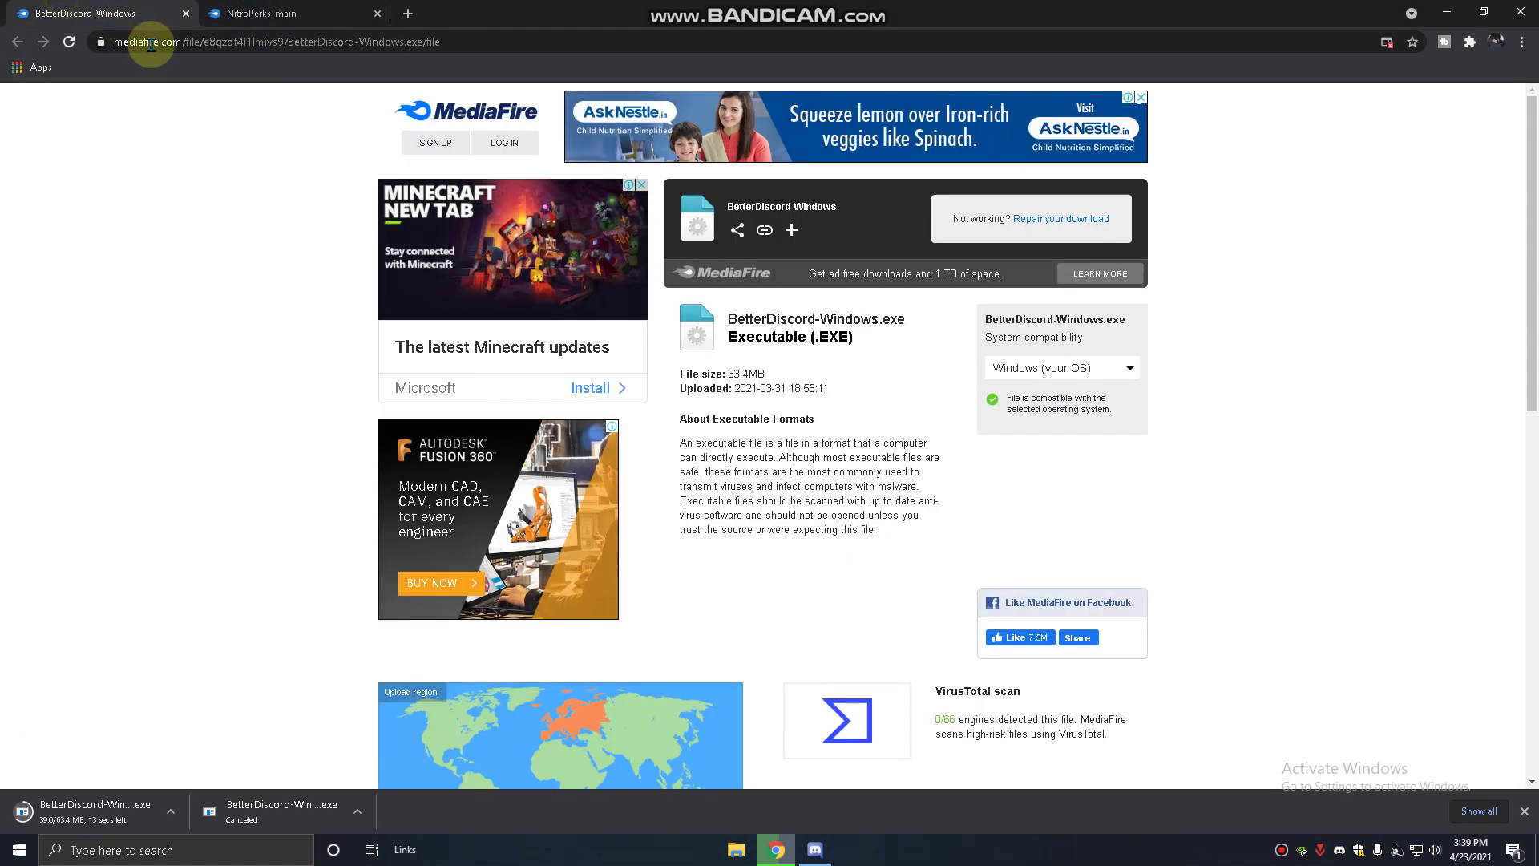
pyautogui.click(268, 14)
pyautogui.click(80, 13)
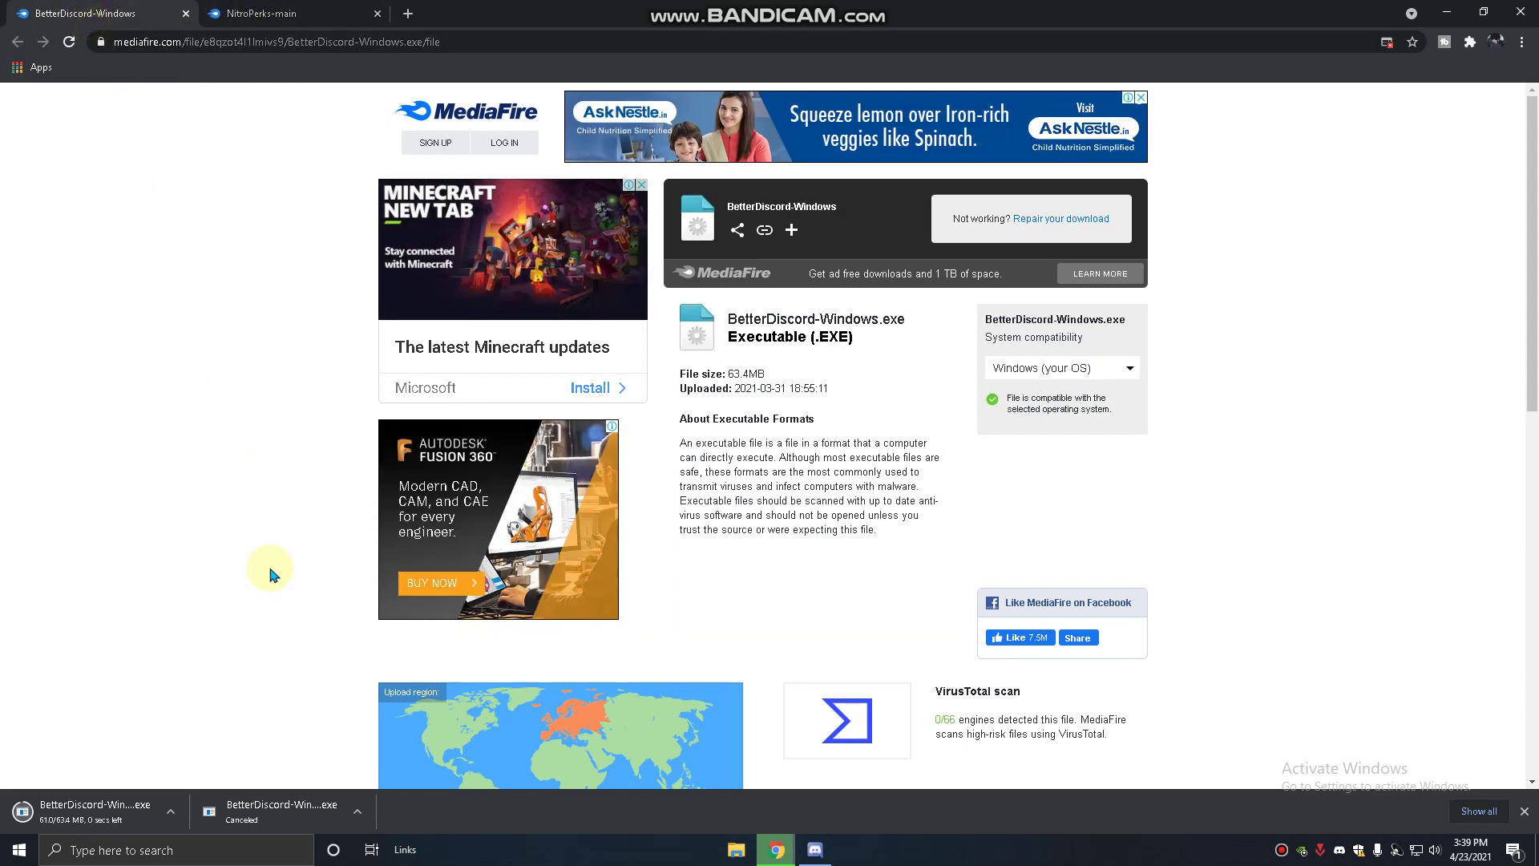
pyautogui.click(170, 811)
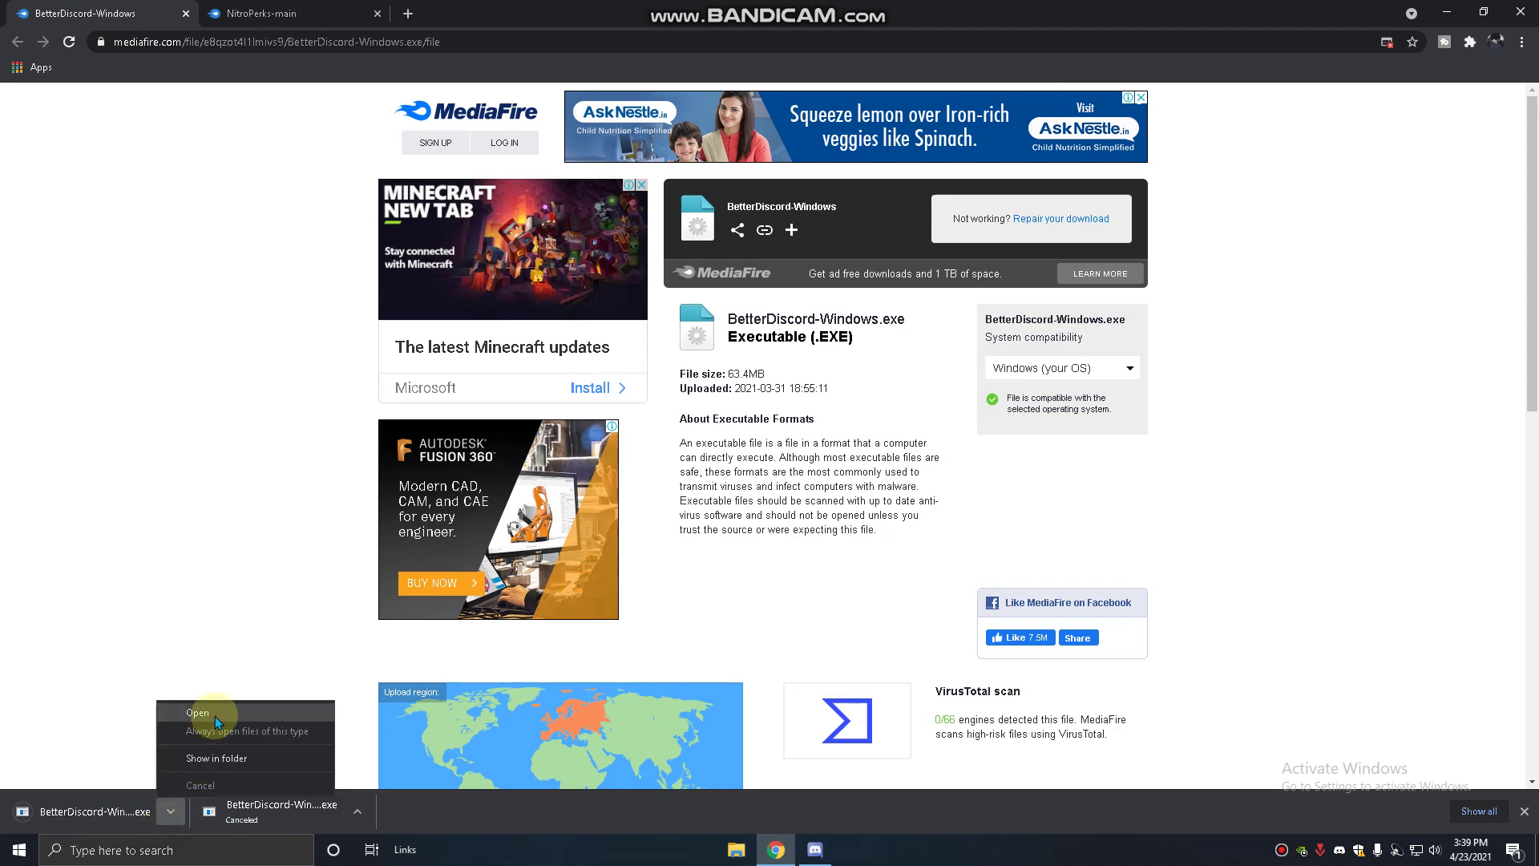
pyautogui.click(213, 719)
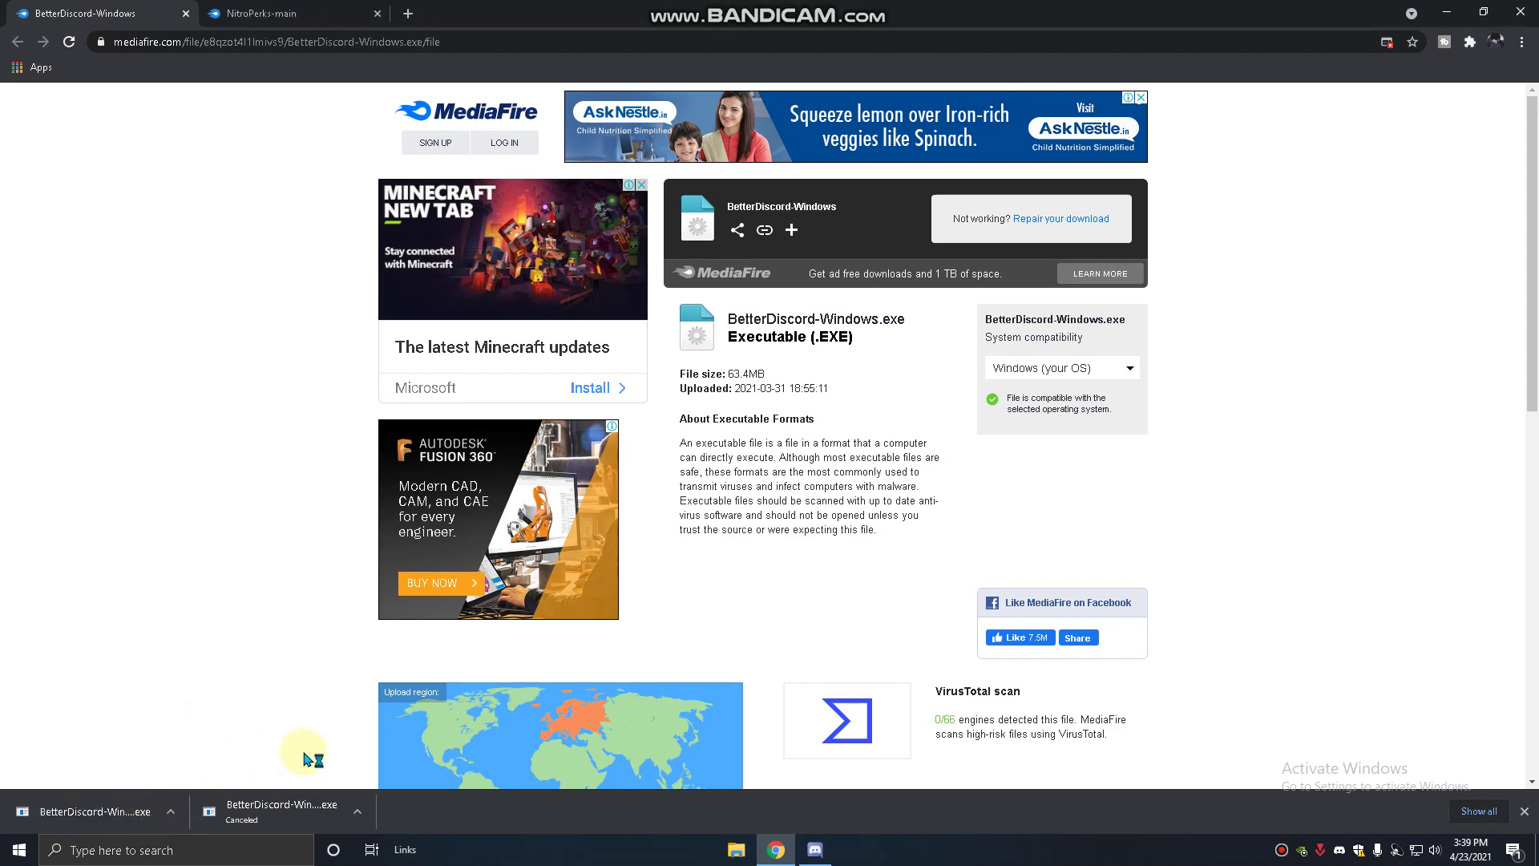
pyautogui.scroll(-4, 309, 751)
pyautogui.scroll(4, 310, 751)
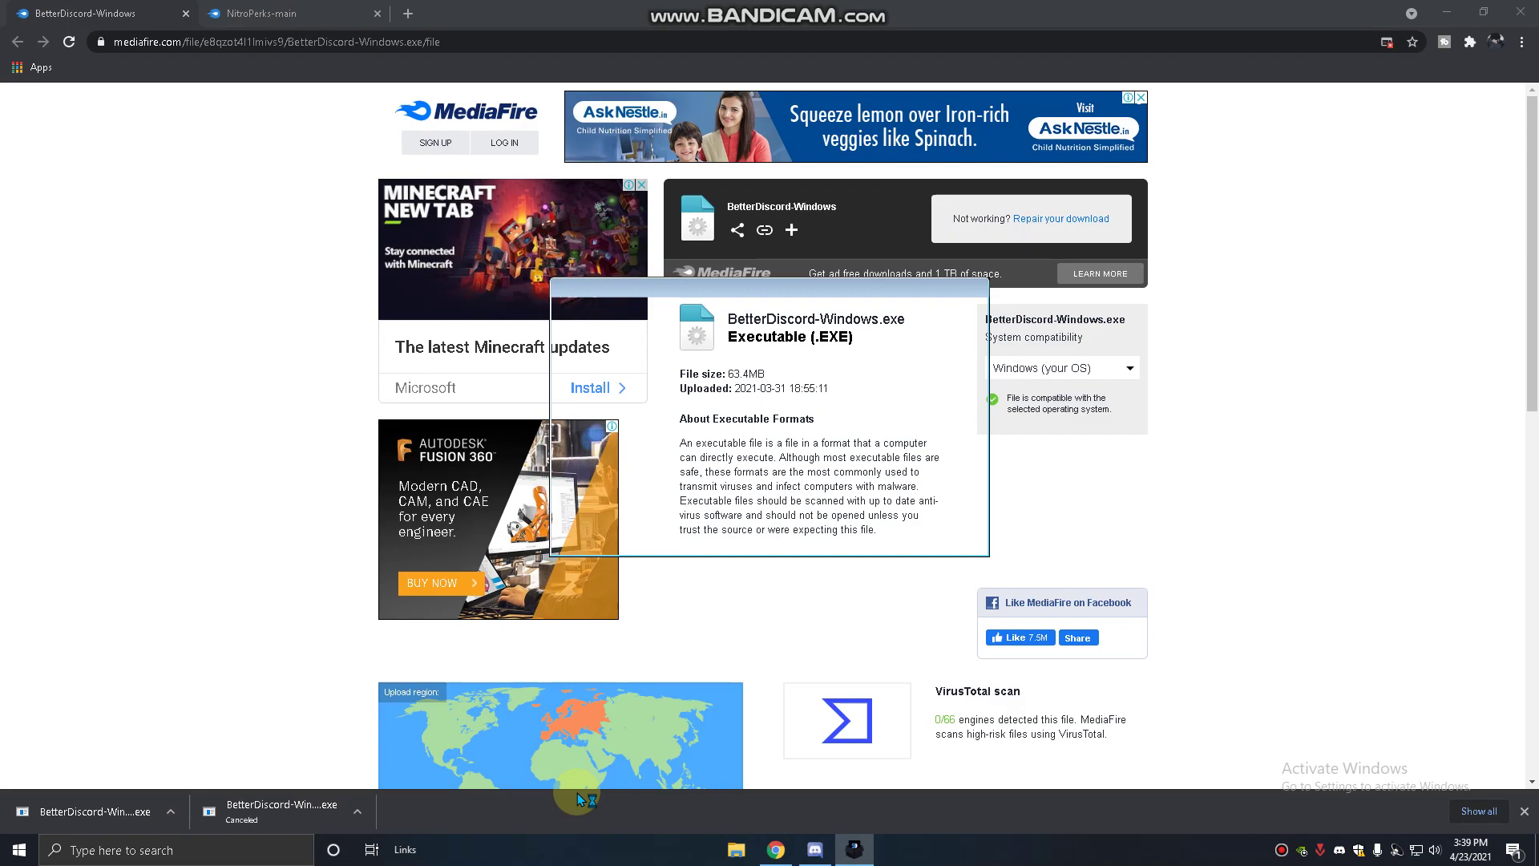
# - Minimize the browser and accept the BetterDiscord license agreement in the installer
pyautogui.click(1447, 12)
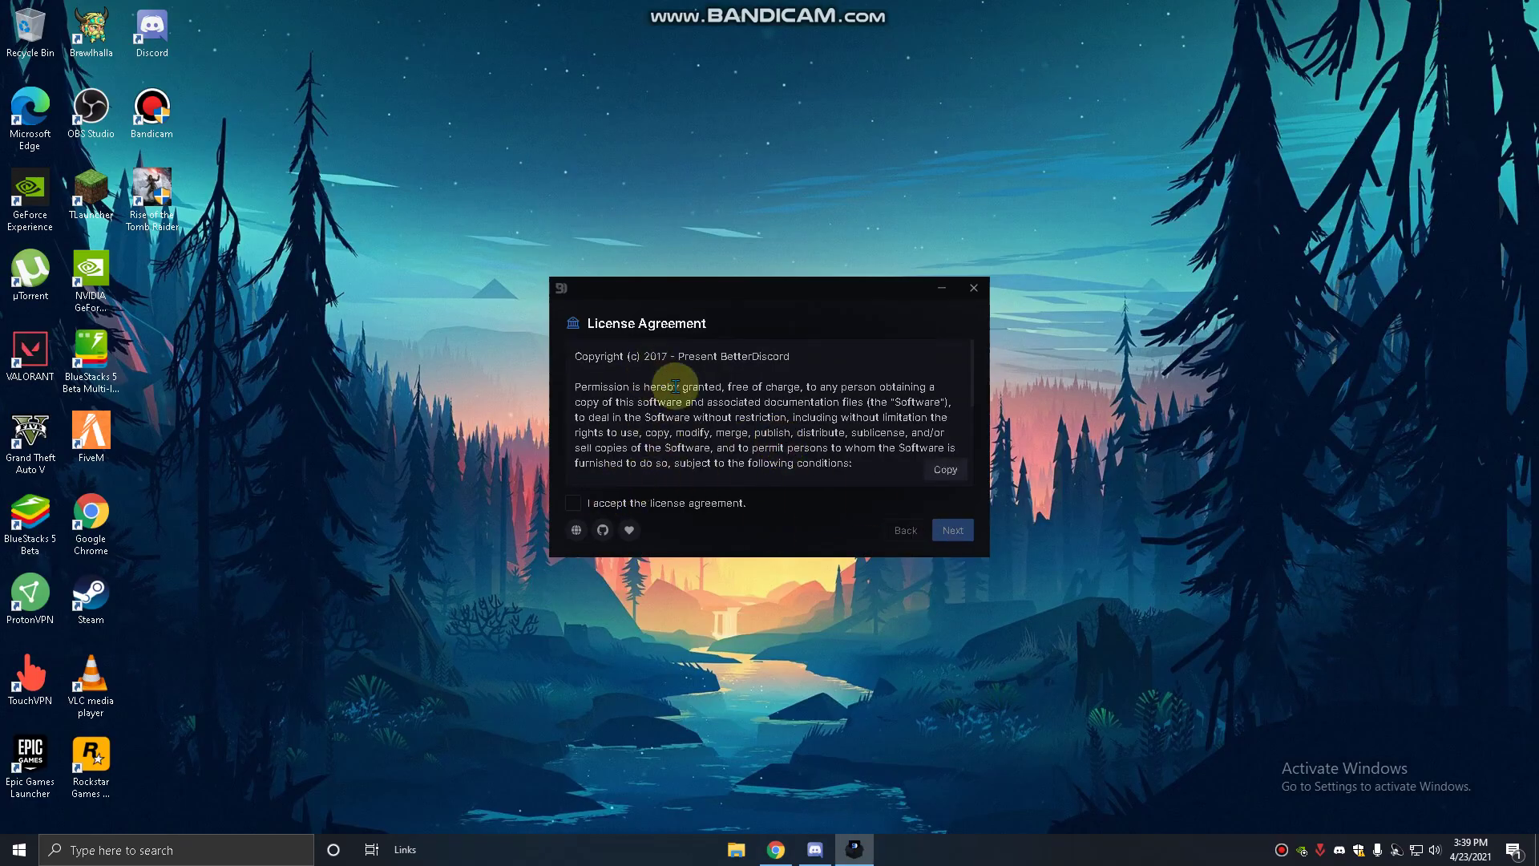
pyautogui.scroll(-5, 676, 388)
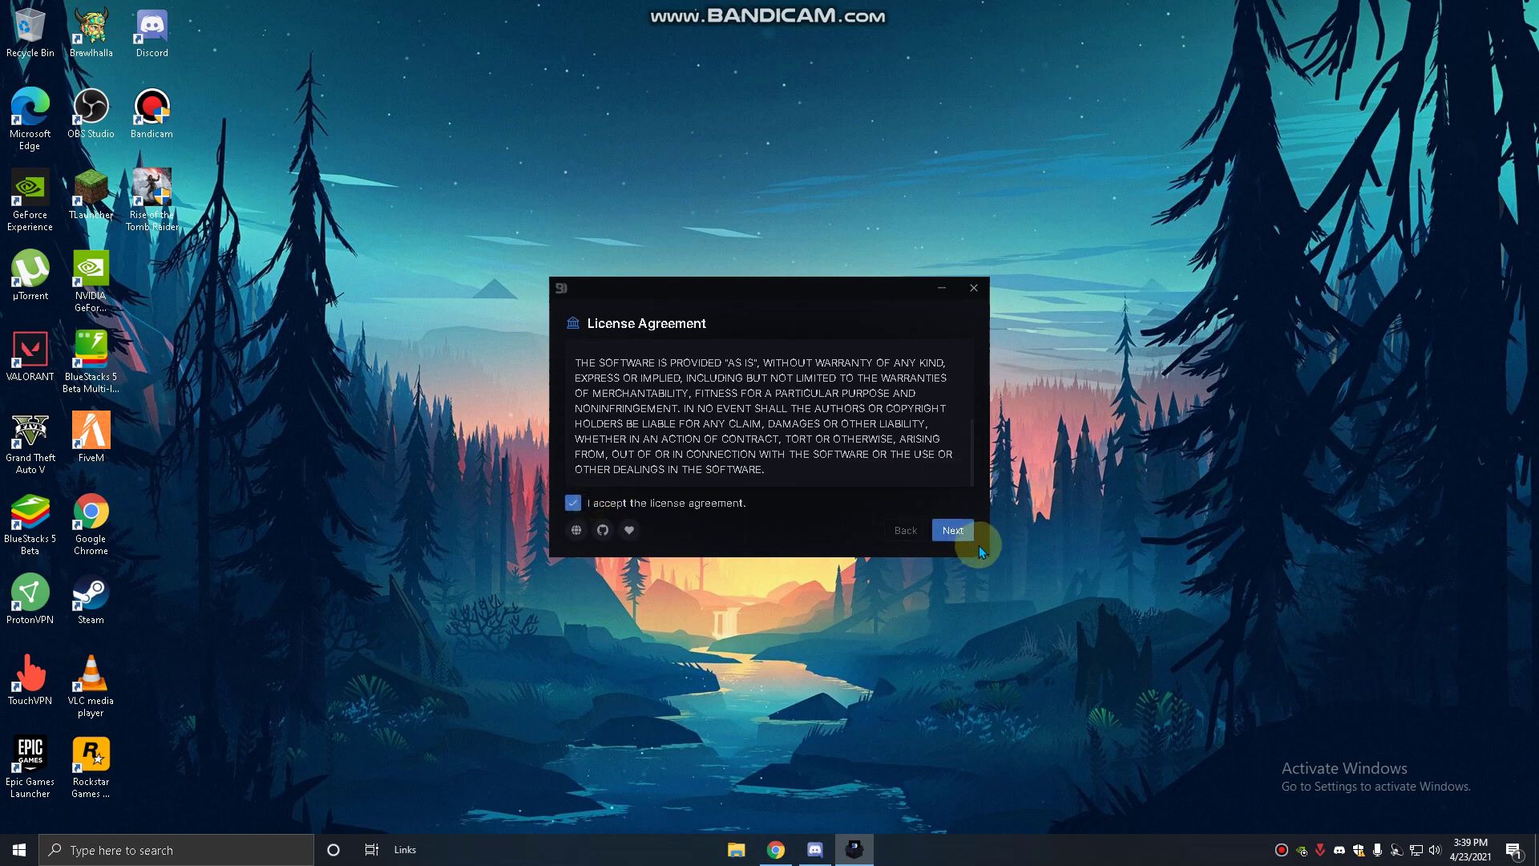
pyautogui.click(953, 530)
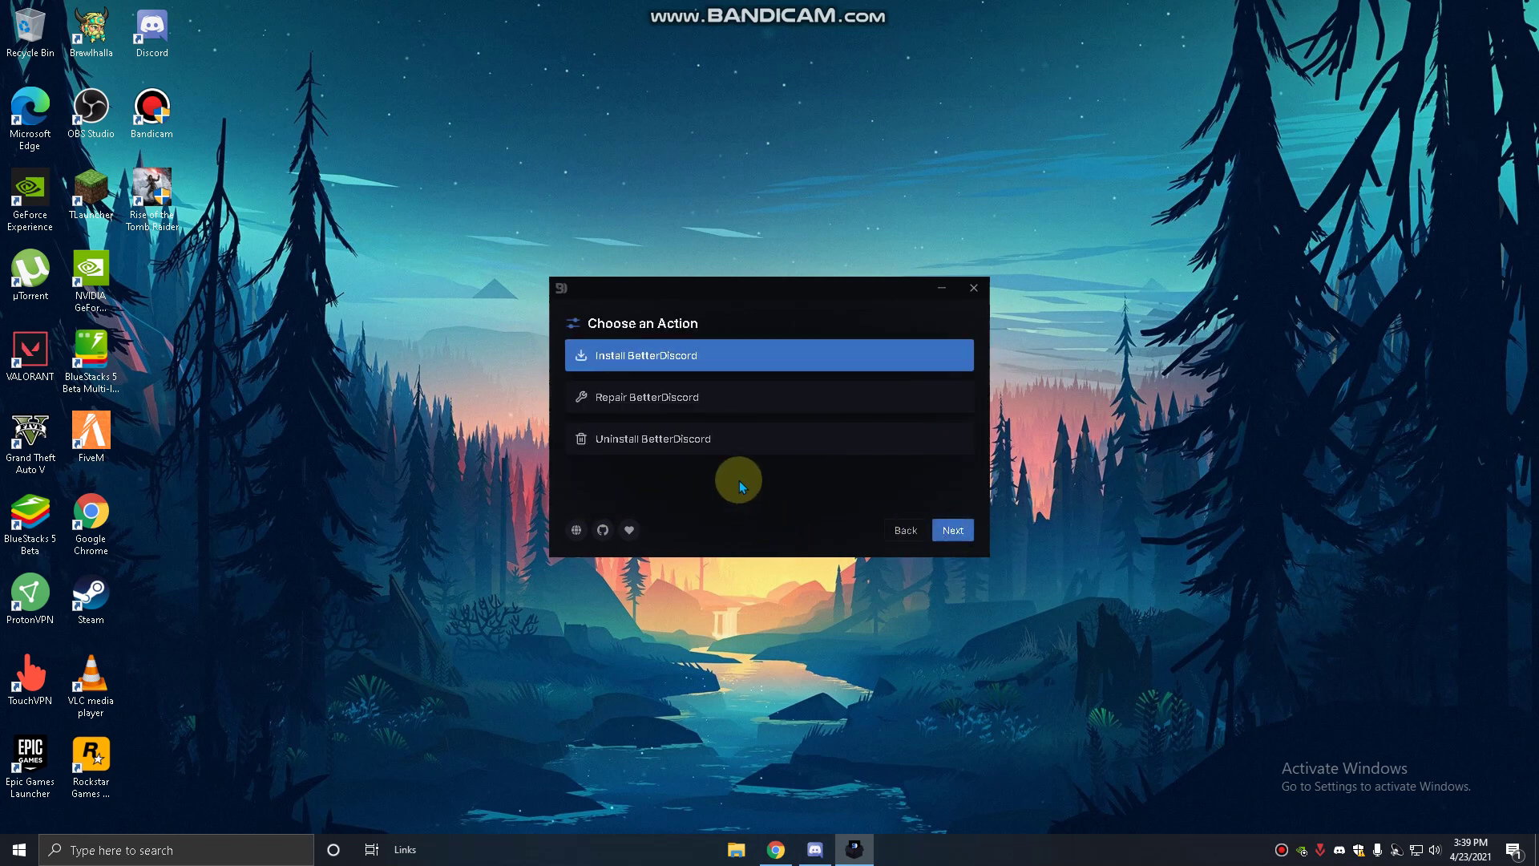
# - Install BetterDiscord into the regular Discord version and close the installer
pyautogui.click(954, 531)
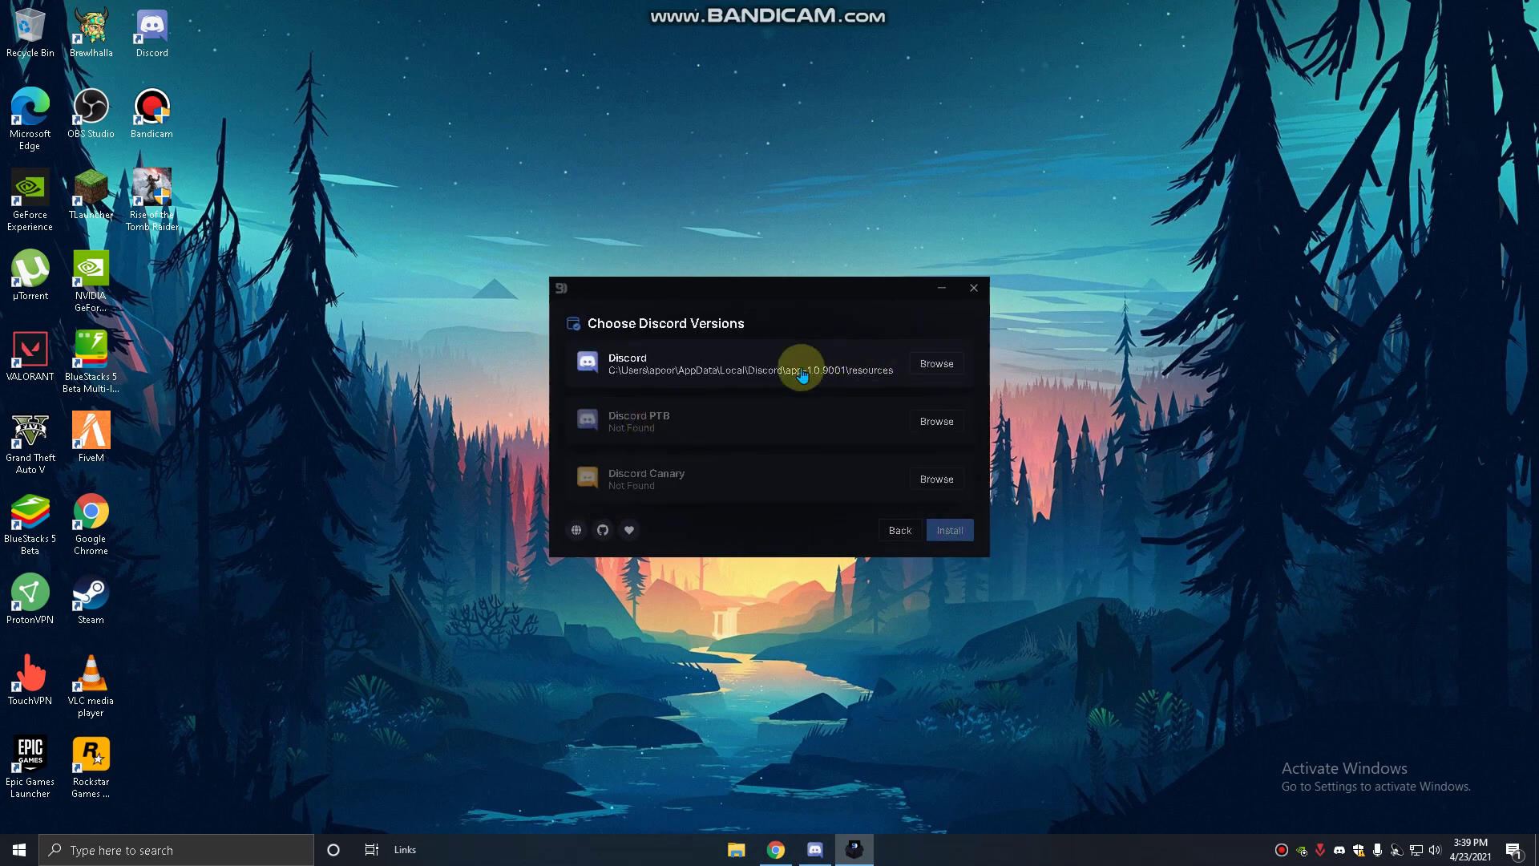
pyautogui.click(632, 373)
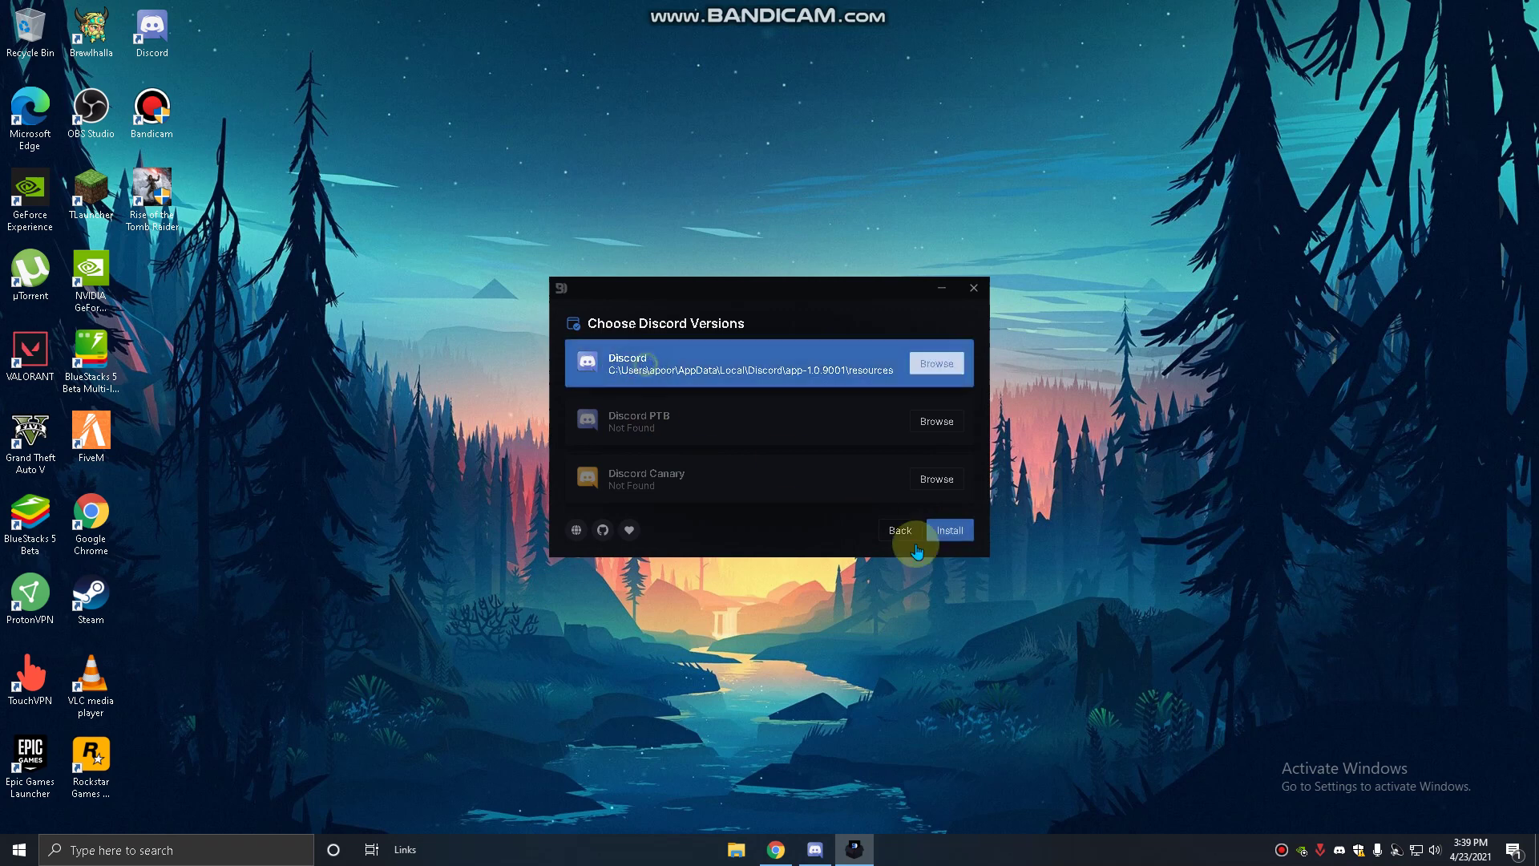
pyautogui.click(950, 530)
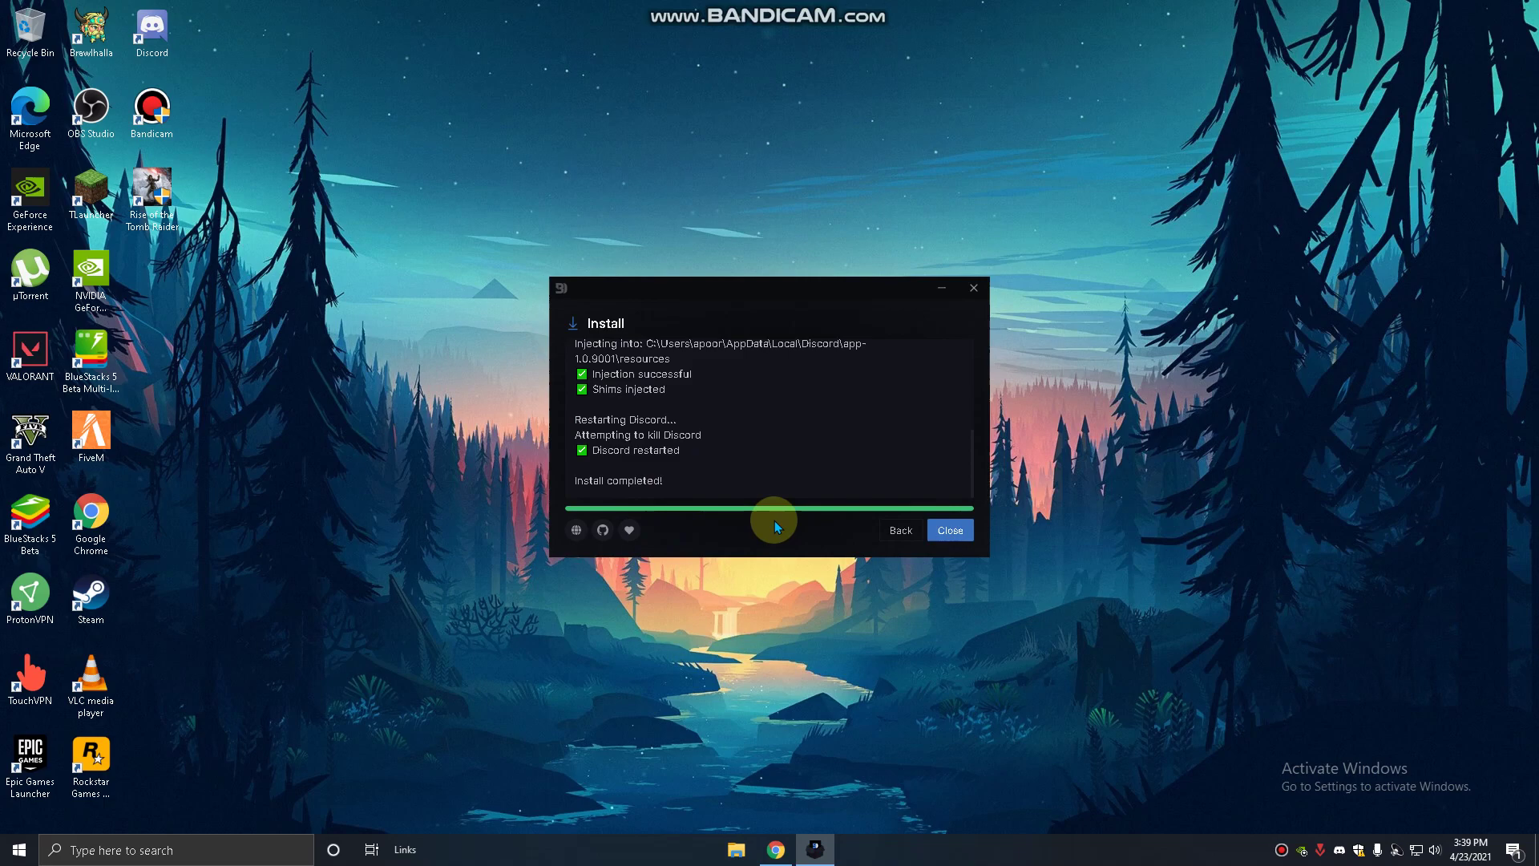
pyautogui.click(950, 531)
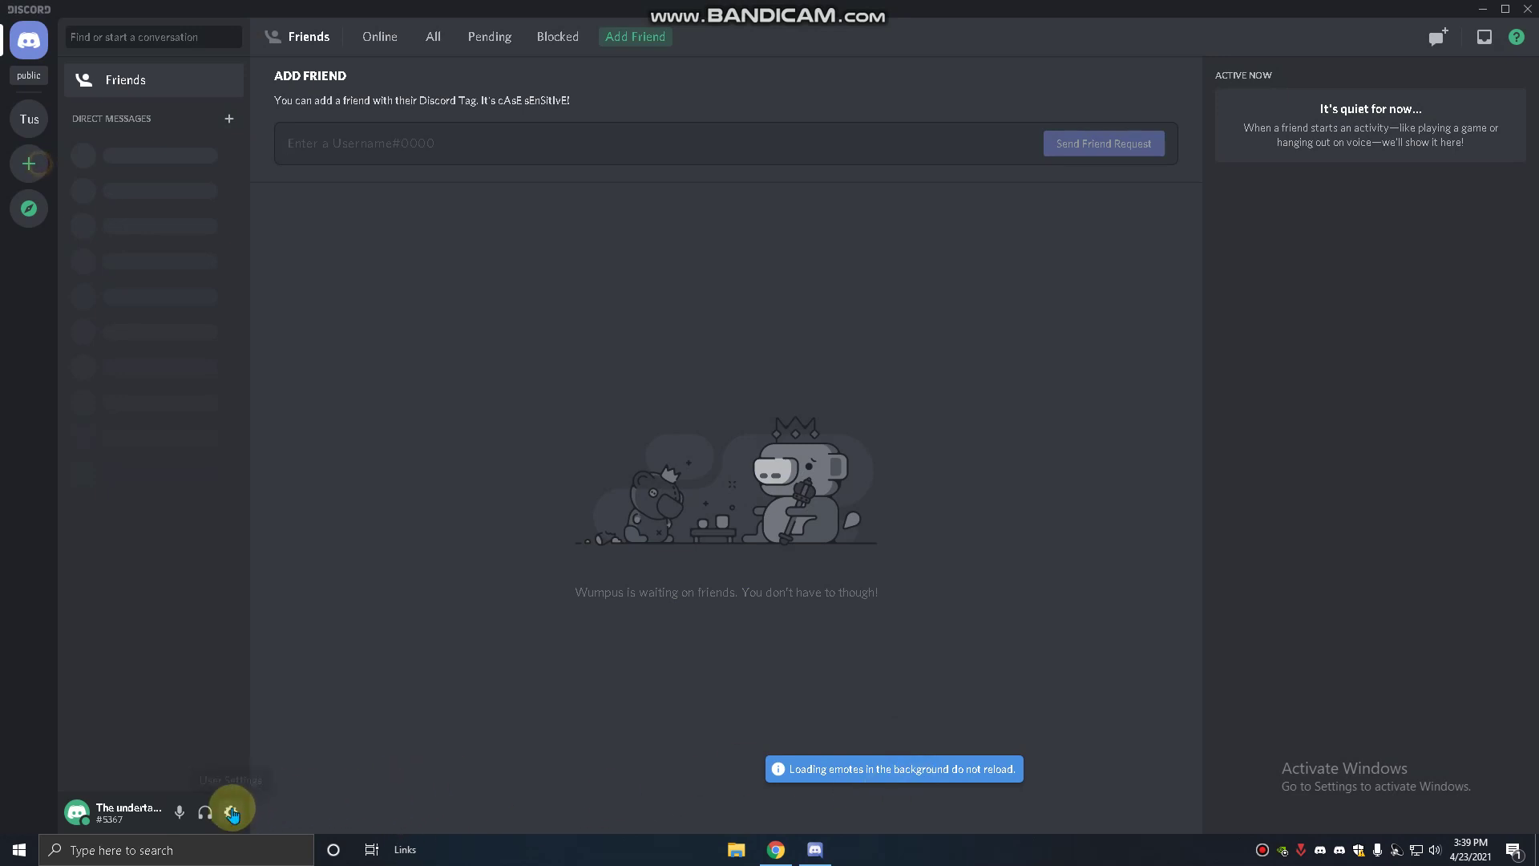
# - Check Discord's user settings for the BetterDiscord section, and minimize Discord
pyautogui.click(232, 814)
pyautogui.scroll(-3, 433, 698)
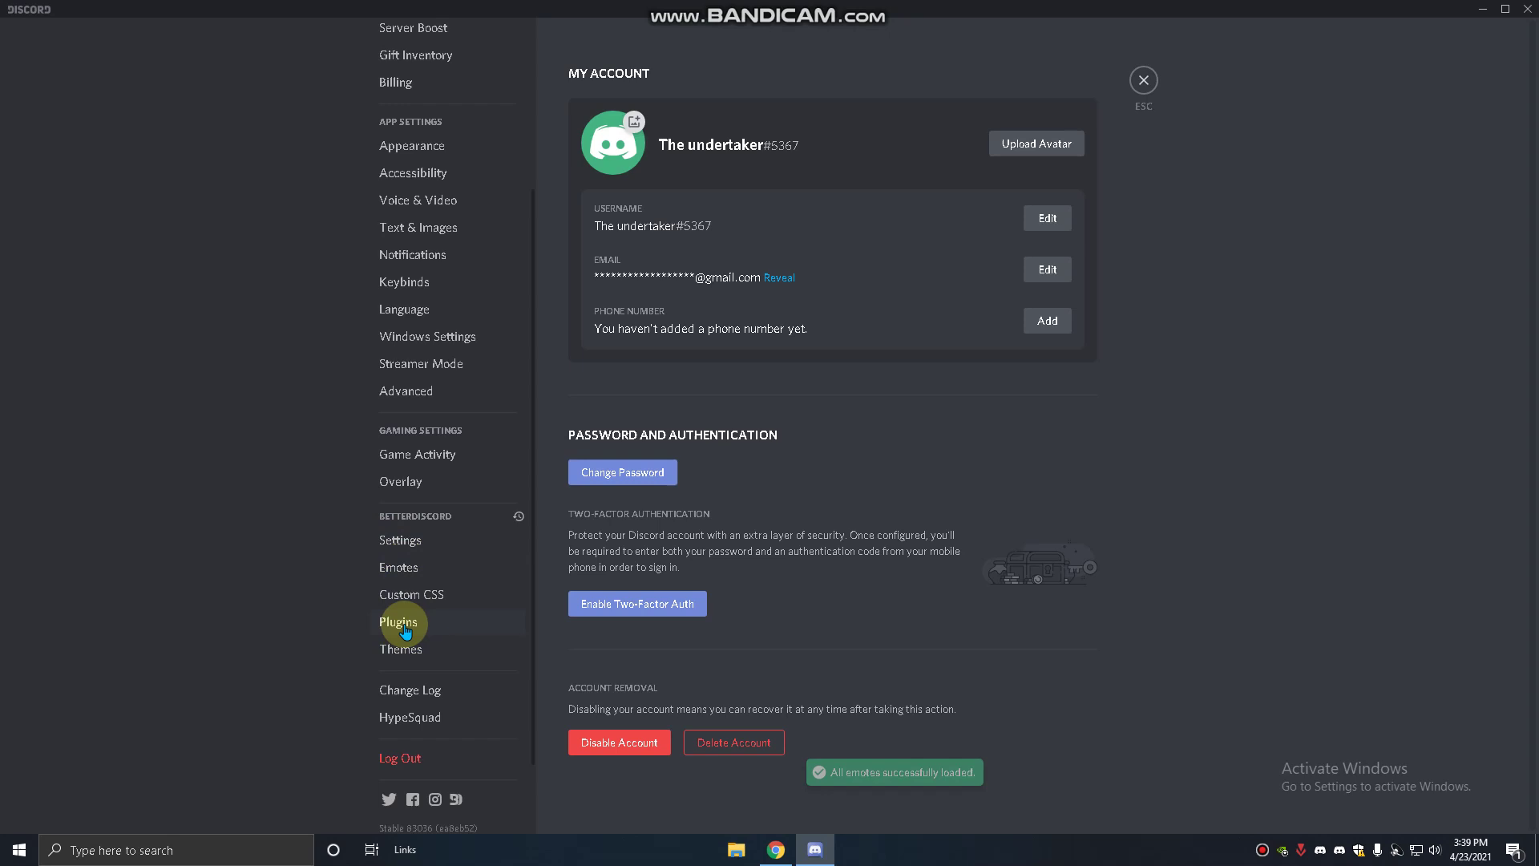
pyautogui.click(1144, 81)
pyautogui.click(1477, 9)
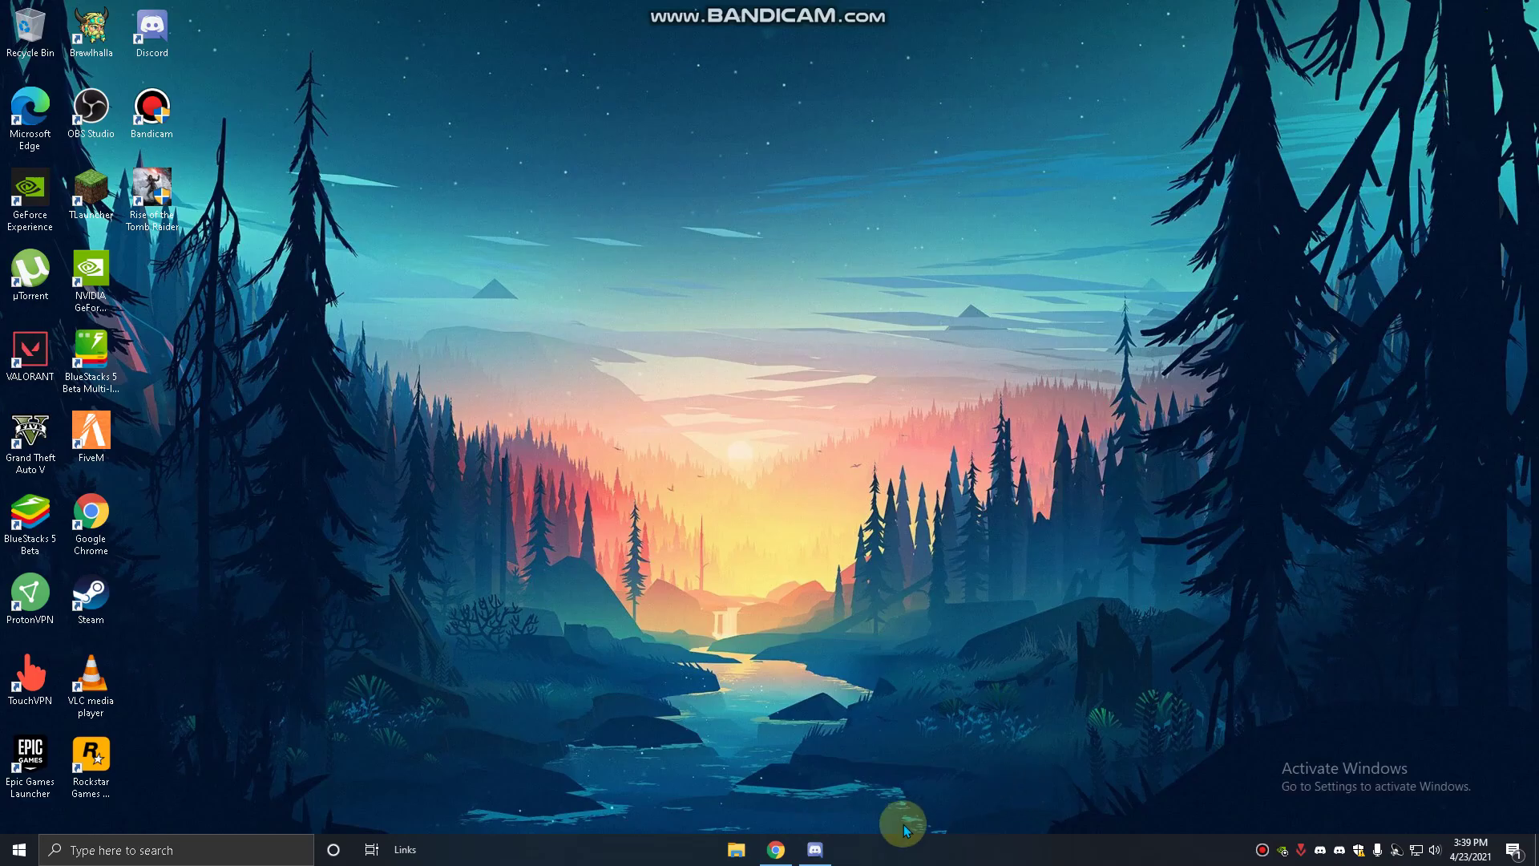
# - Switch to Chrome and download NitroPerks-main.zip from its MediaFire page
pyautogui.click(785, 854)
pyautogui.click(295, 12)
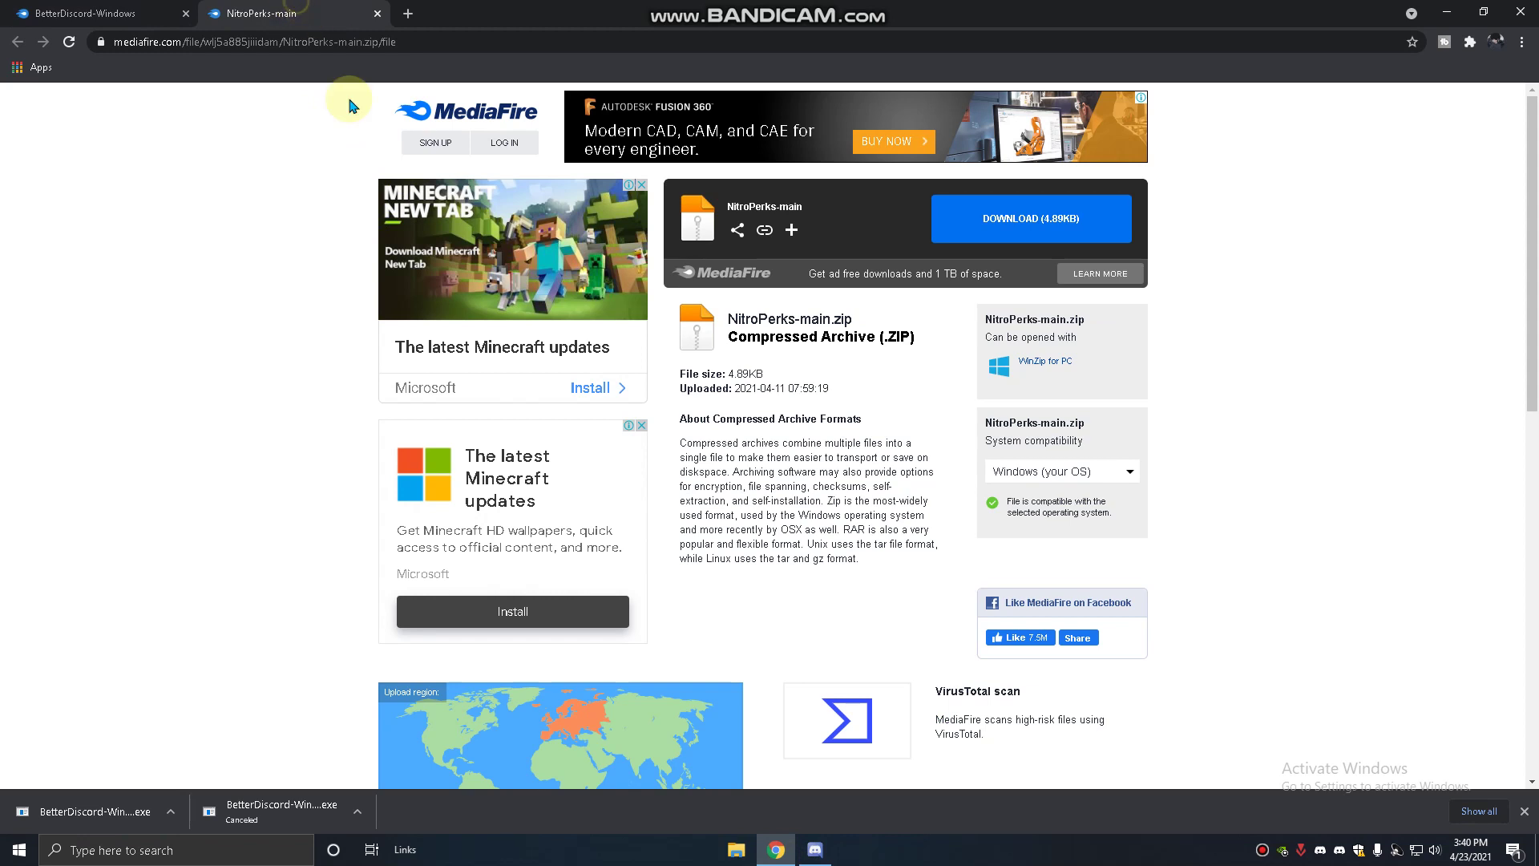
pyautogui.click(1029, 229)
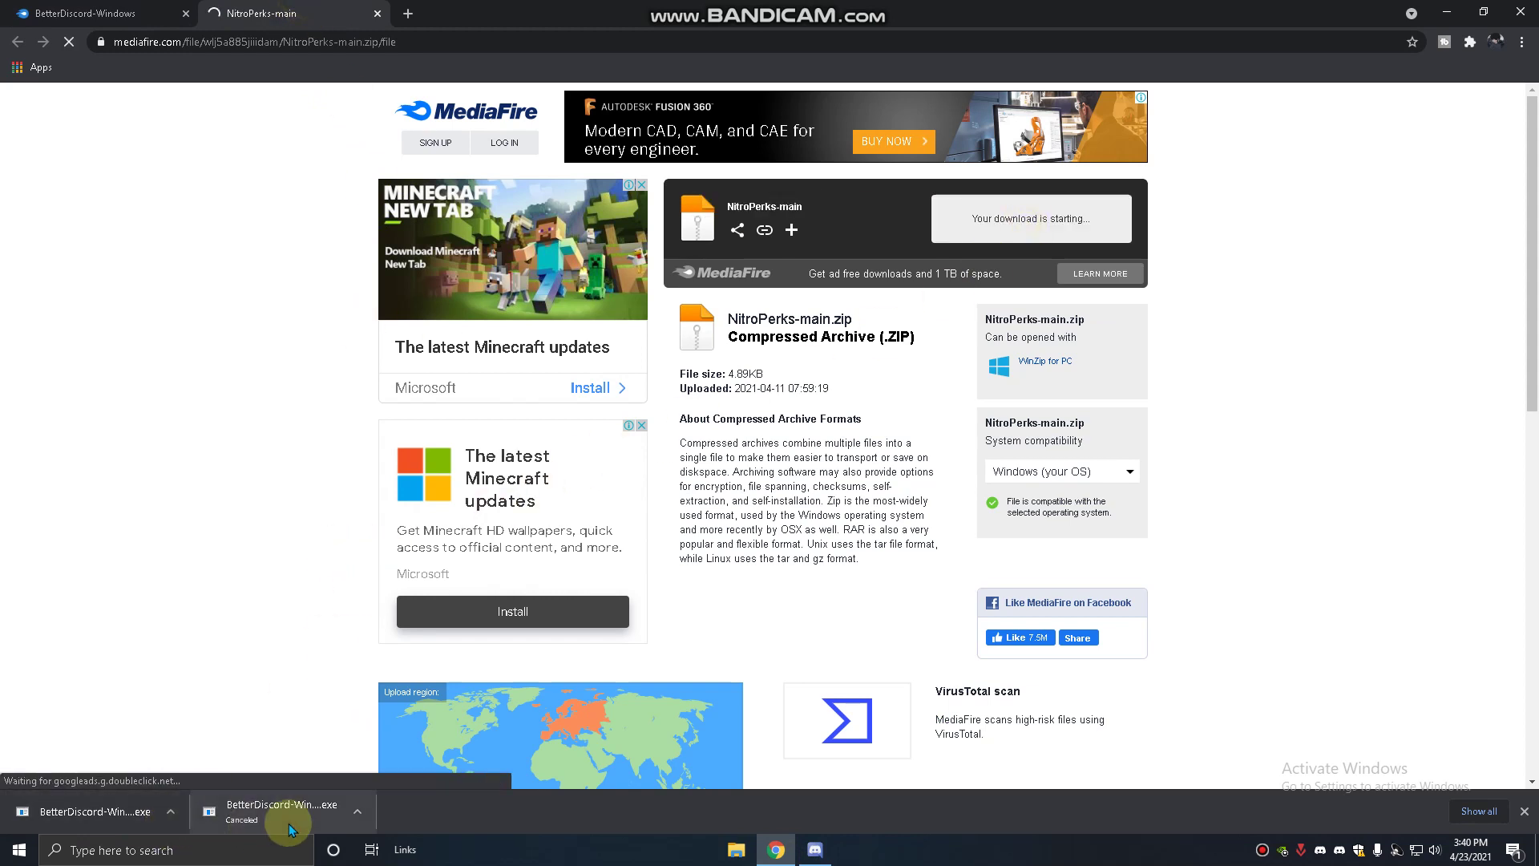
# - Show the downloaded NitroPerks-main (1).zip in its folder and extract it with 7-Zip to "NitroPerks-main (1)\"
pyautogui.click(178, 814)
pyautogui.click(200, 760)
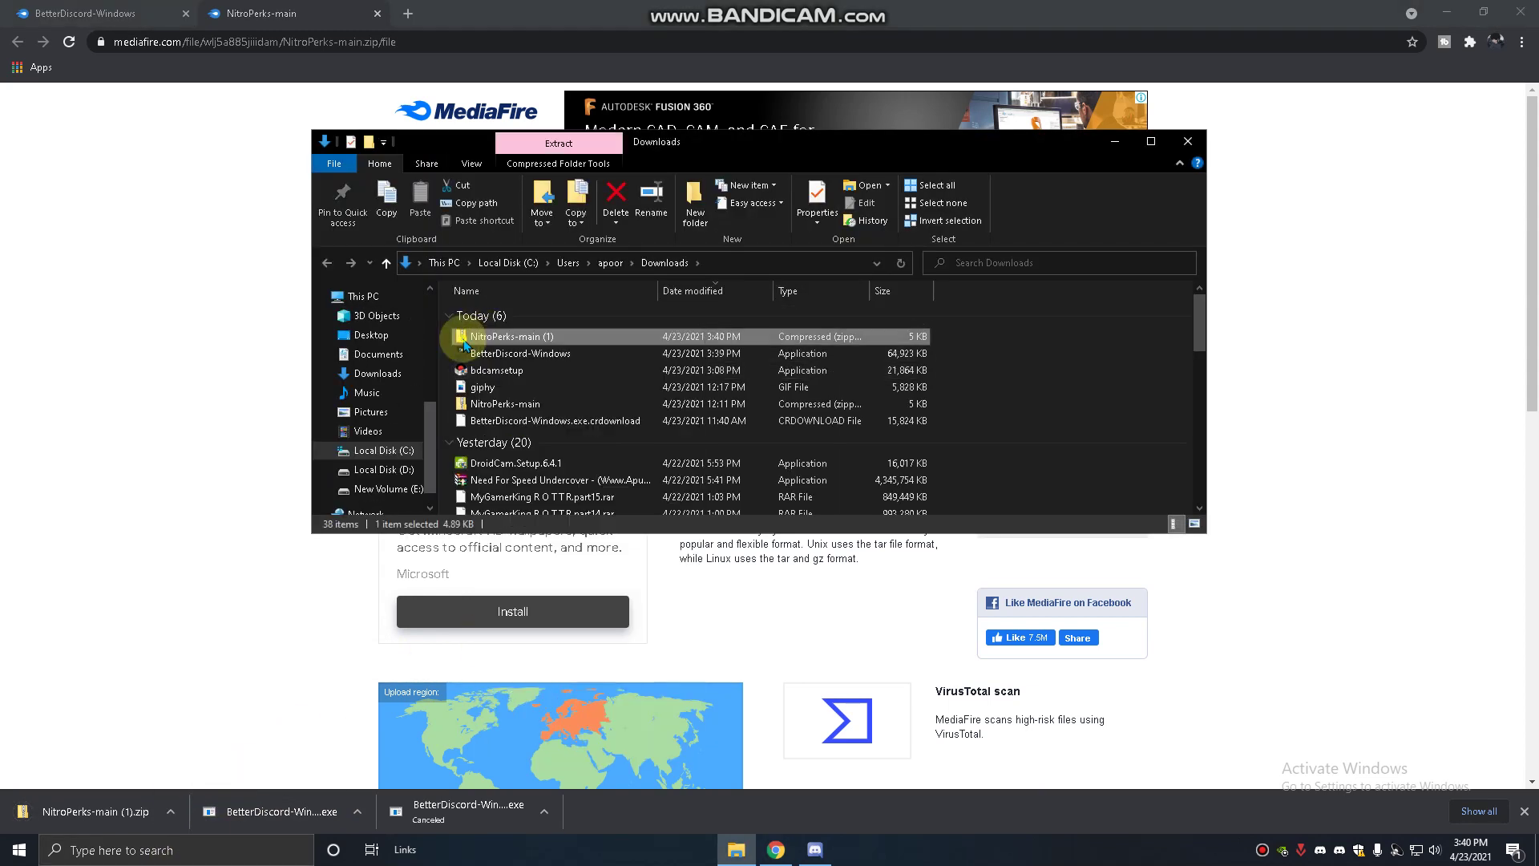
pyautogui.rightClick(468, 338)
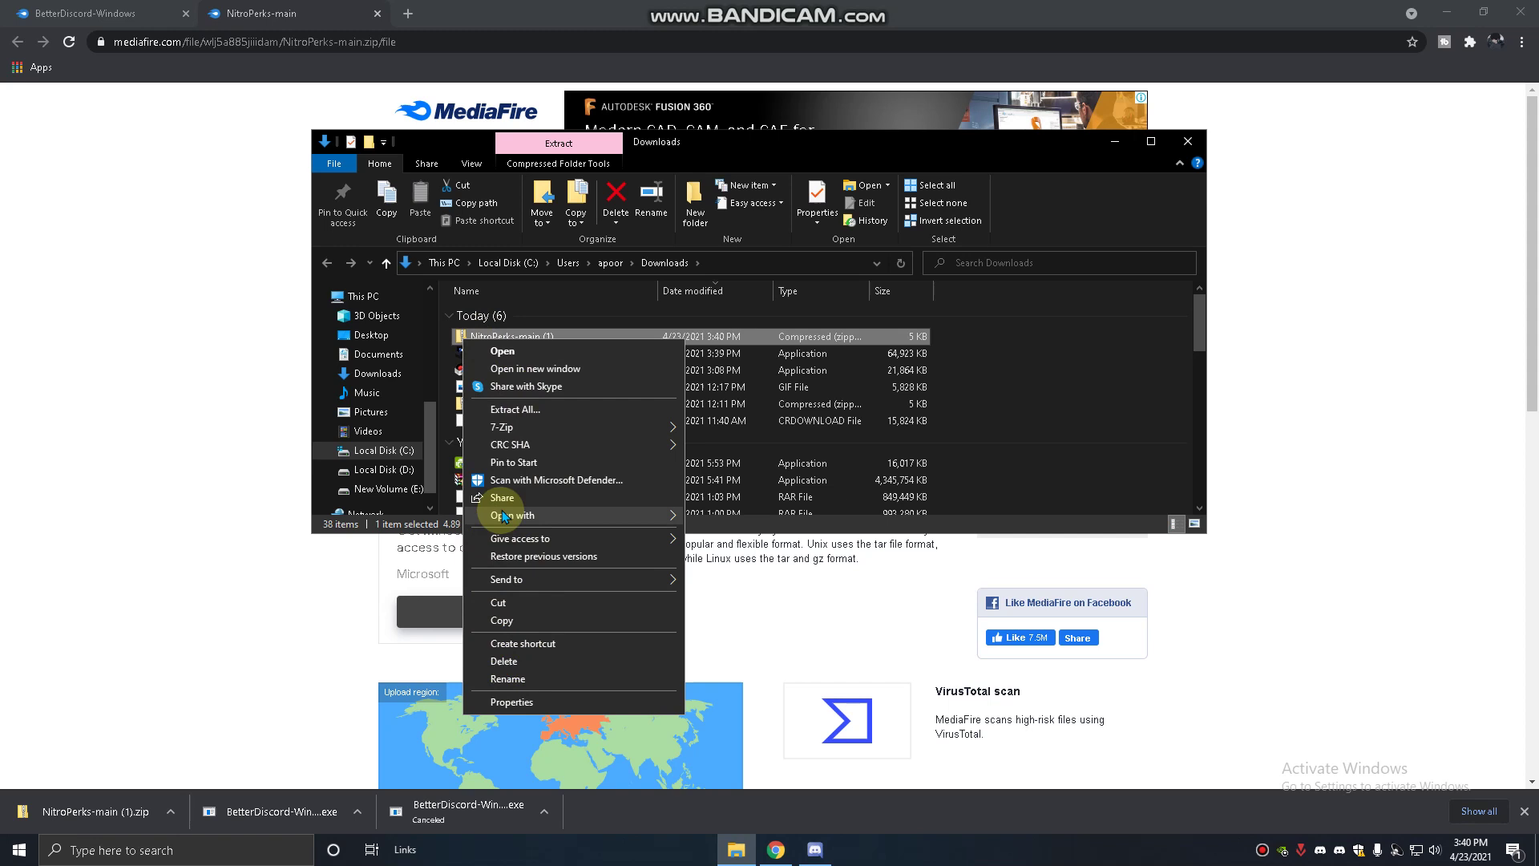
pyautogui.moveTo(493, 429)
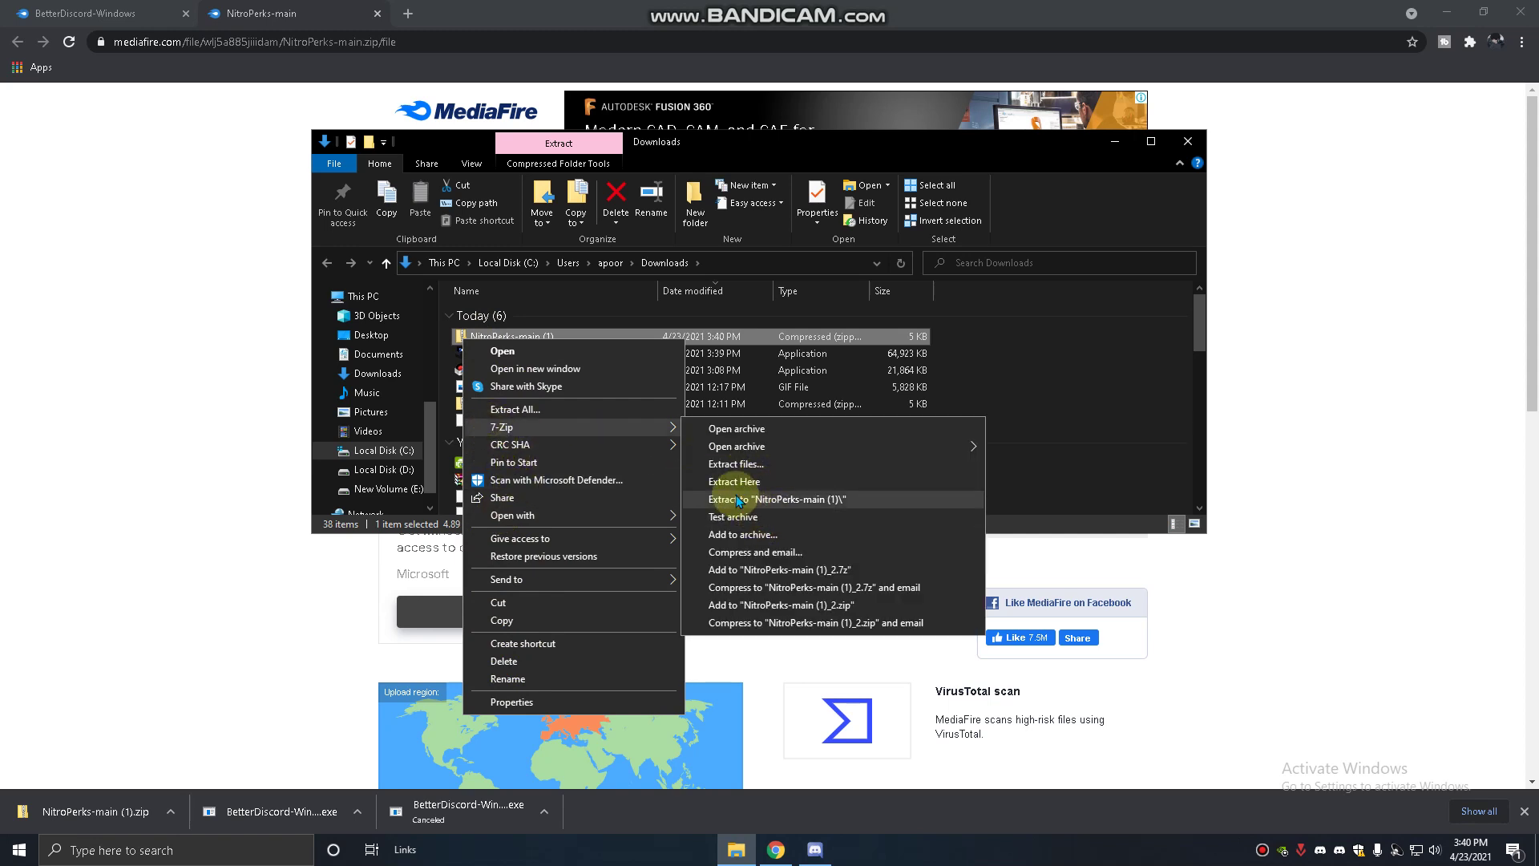
pyautogui.click(735, 497)
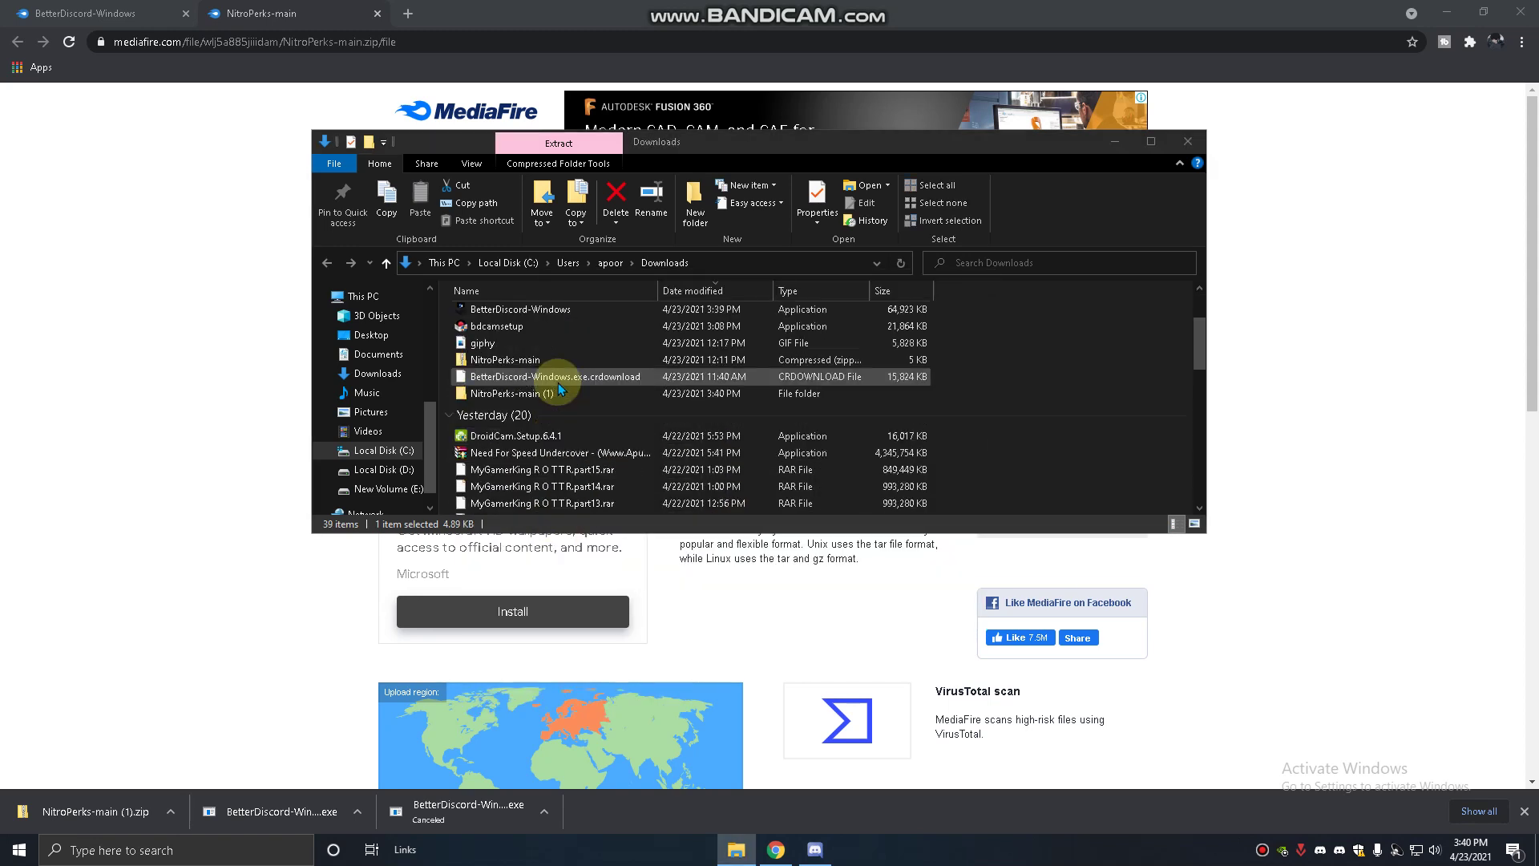
# - Open the NitroPerks-main folder inside the extracted NitroPerks-main (1) folder and minimize the browser
pyautogui.doubleClick(542, 439)
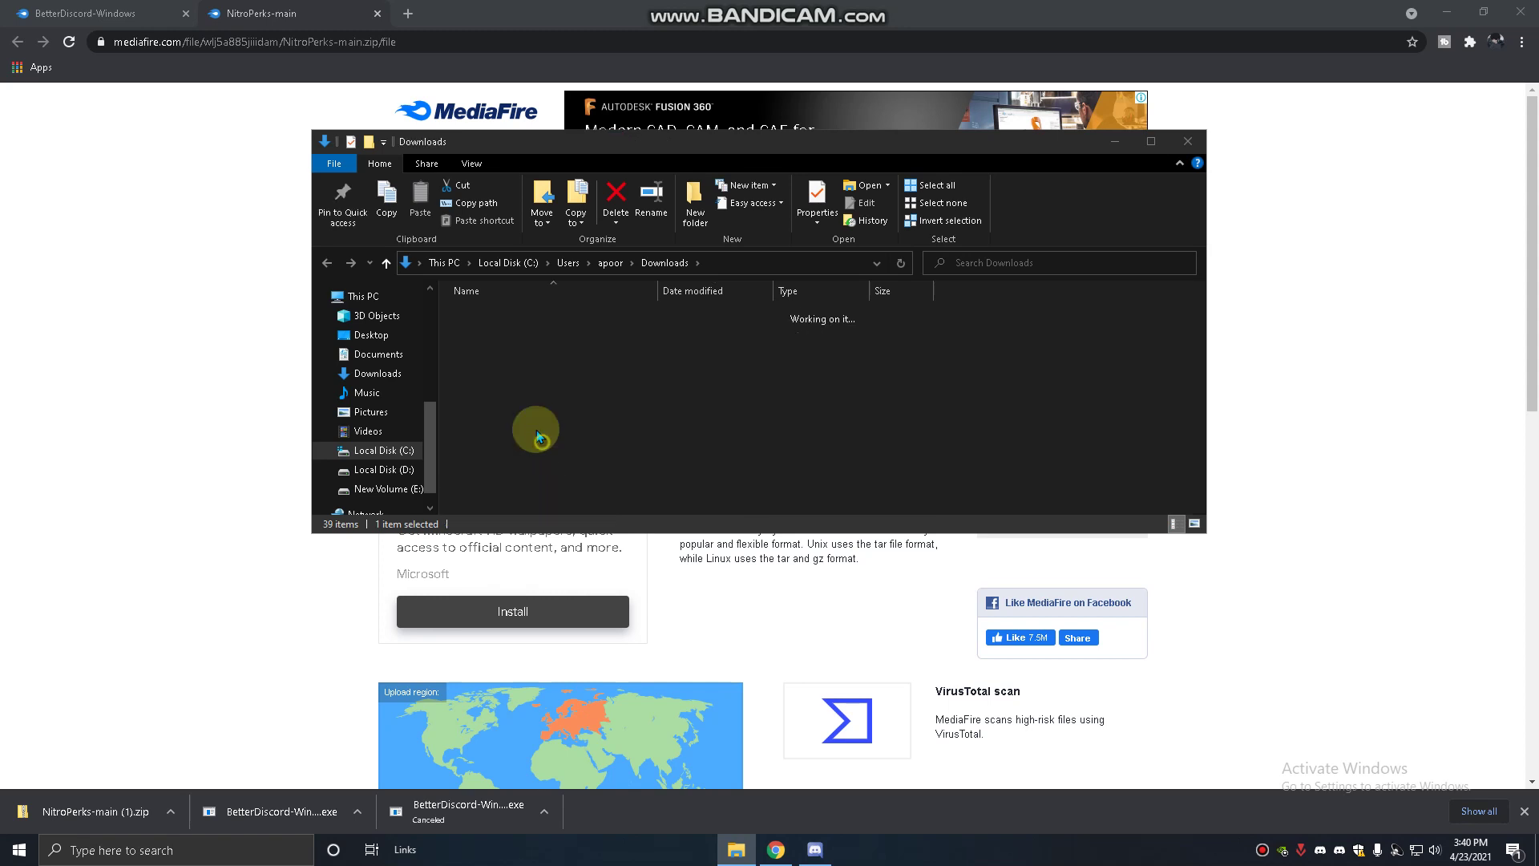
pyautogui.click(508, 324)
pyautogui.doubleClick(508, 324)
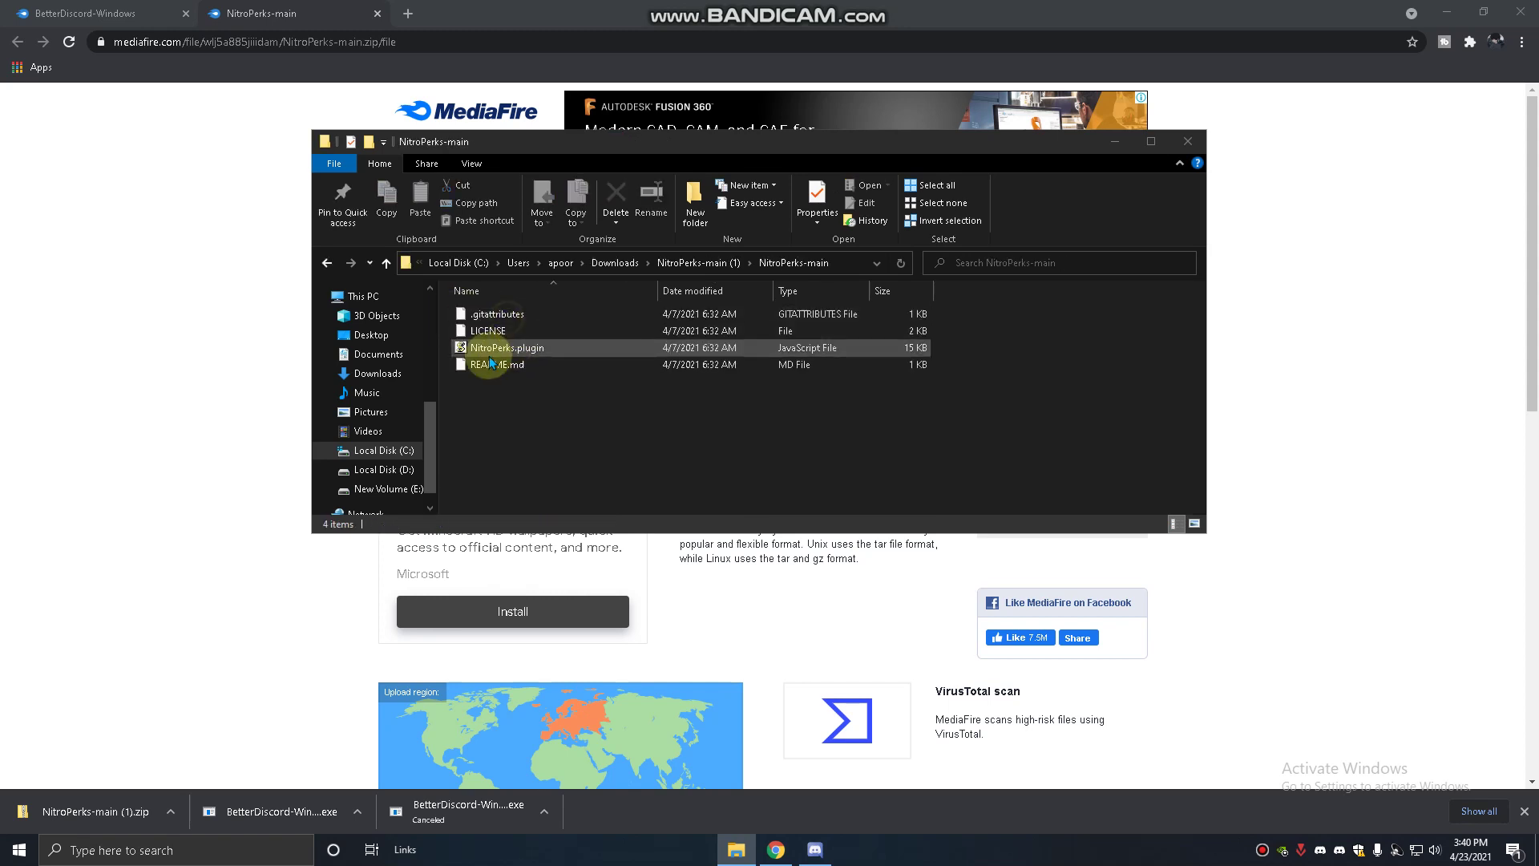
pyautogui.click(1448, 11)
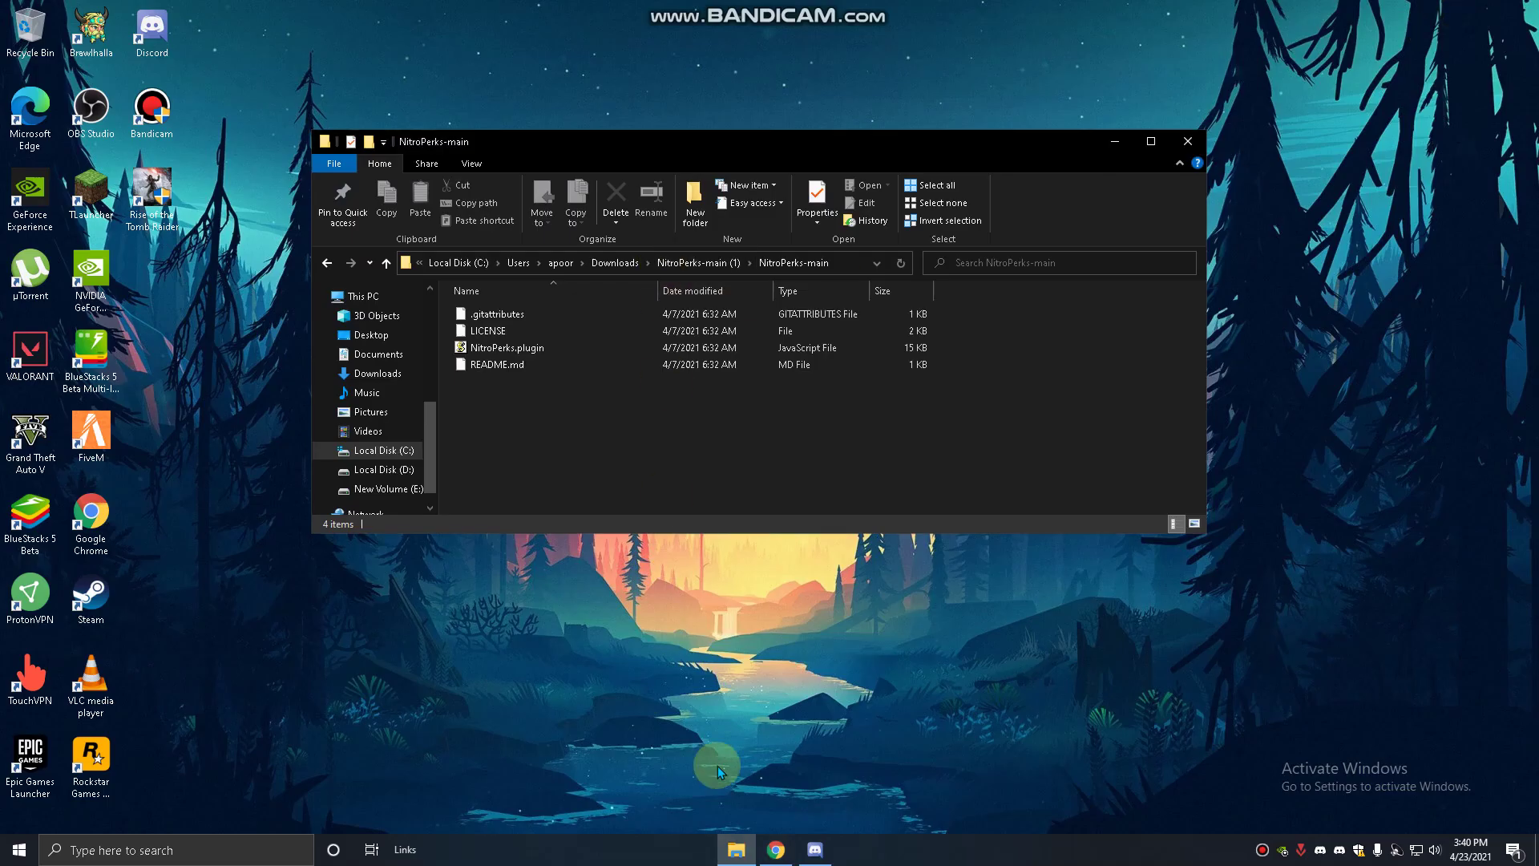
# - Switch to Discord, show the BetterDiscord Plugins settings, and open the plugins folder
pyautogui.click(815, 851)
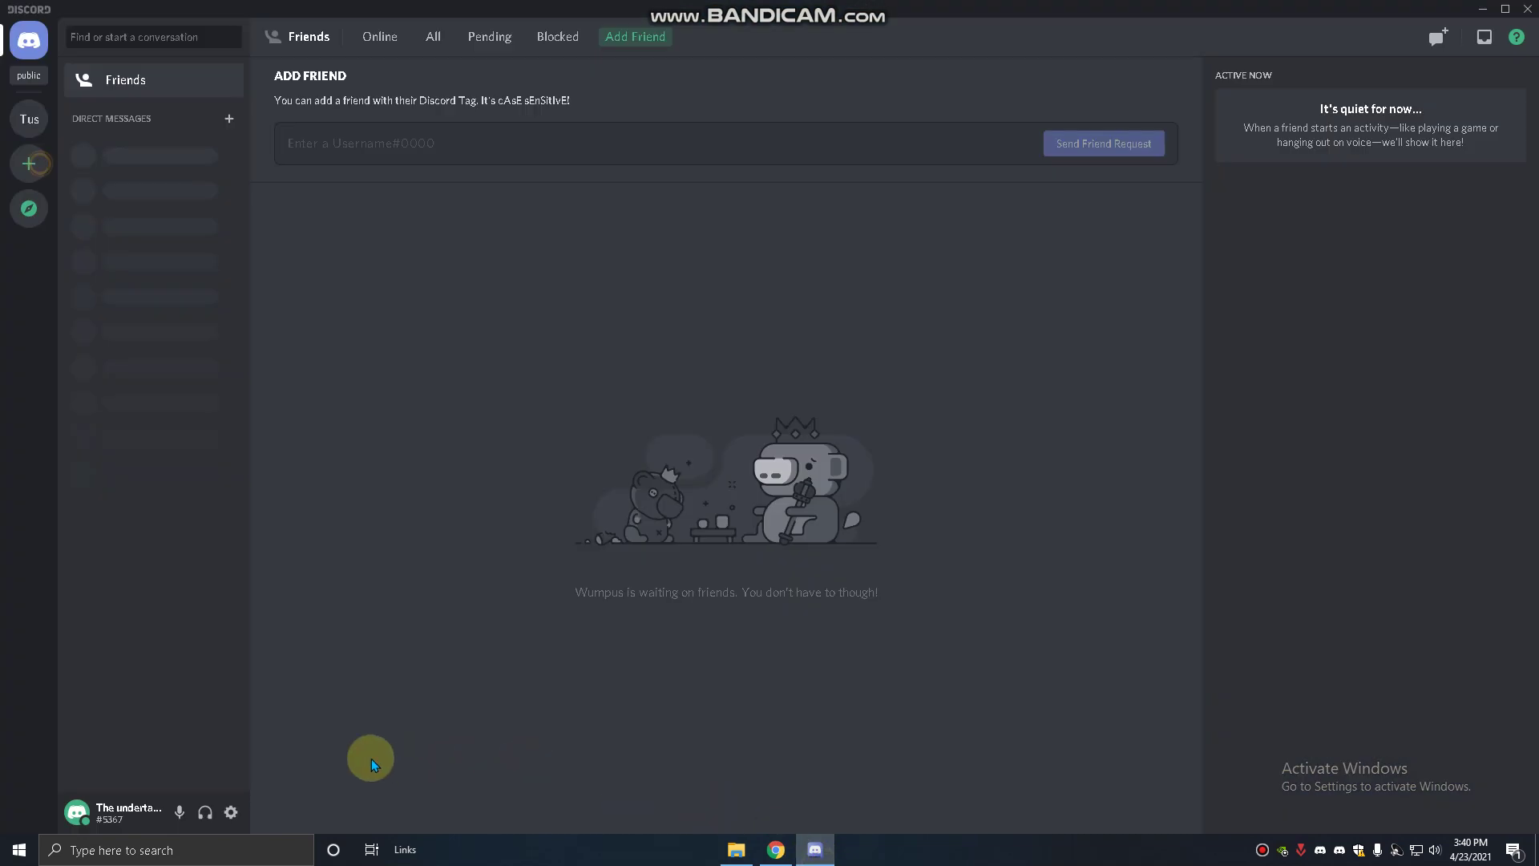
pyautogui.click(230, 812)
pyautogui.scroll(-4, 480, 763)
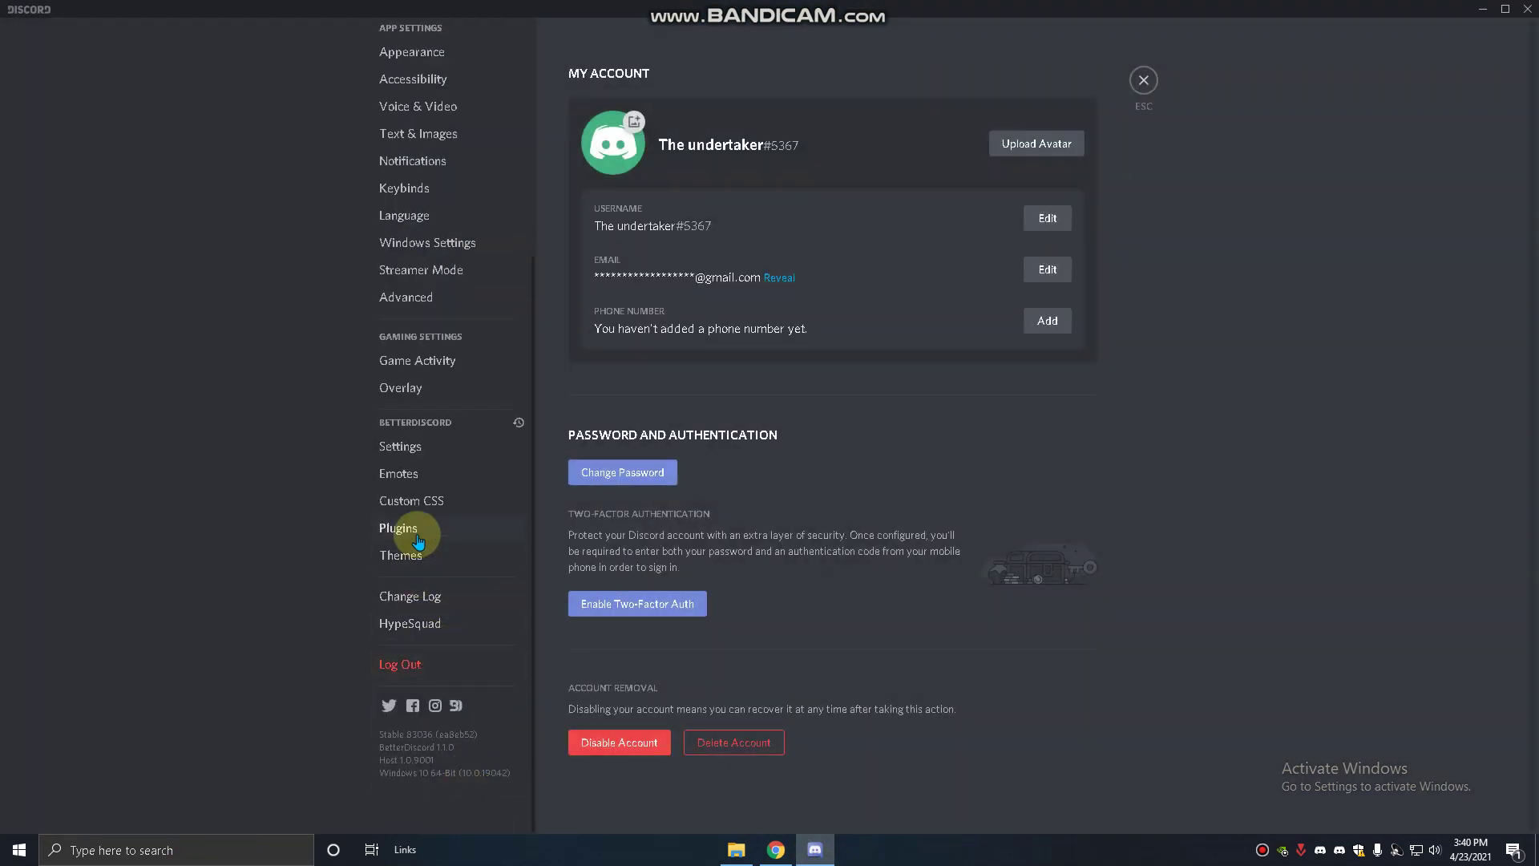
pyautogui.click(443, 535)
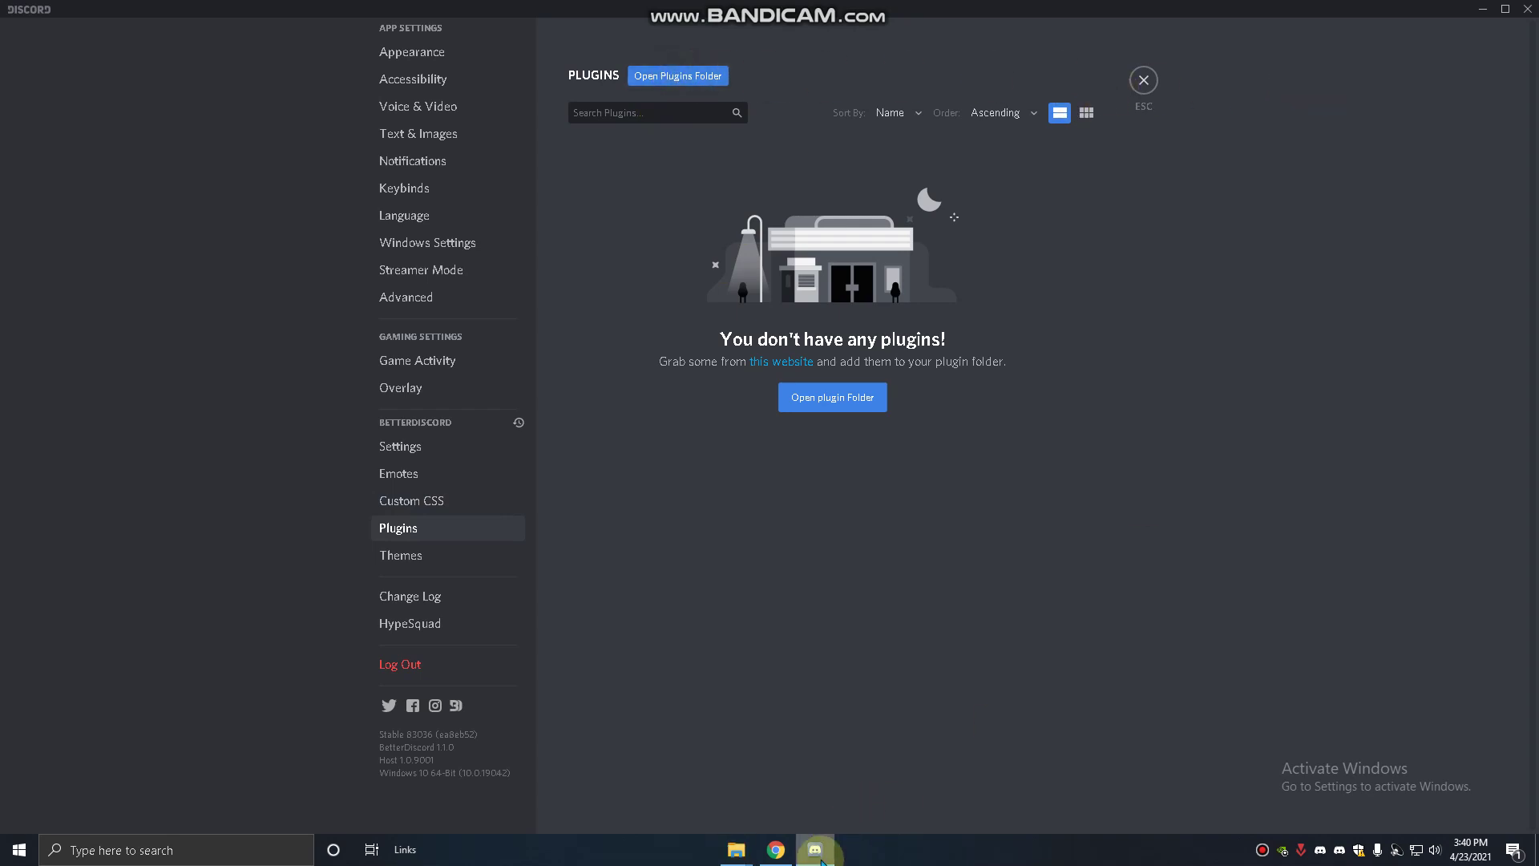
pyautogui.click(729, 859)
pyautogui.click(758, 781)
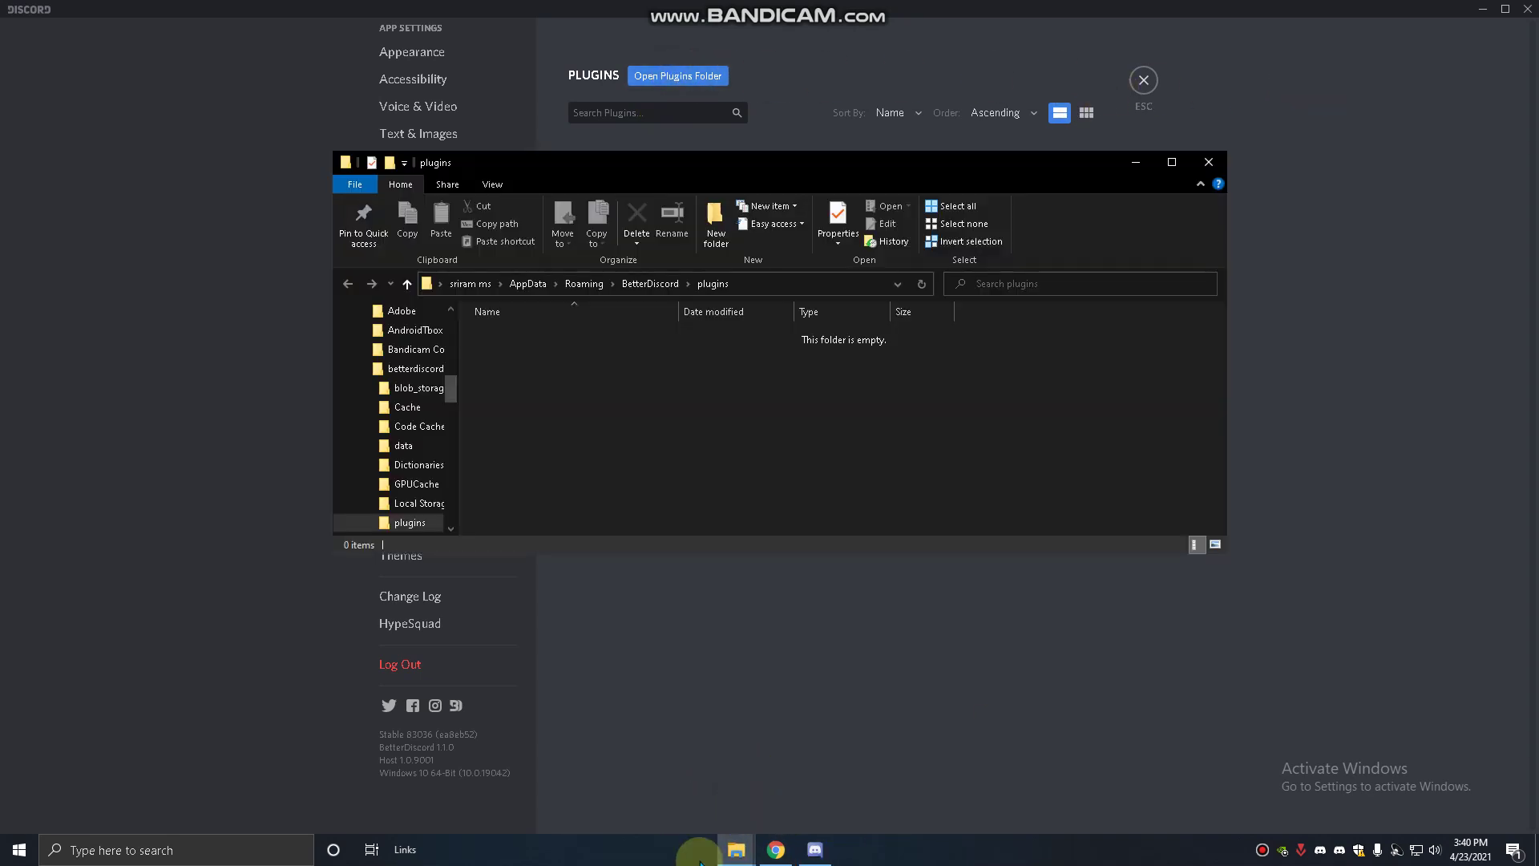
# - Place the NitroPerks-main and plugins folder windows side by side and move the NitroPerks.plugin file into the plugins folder
pyautogui.click(734, 856)
pyautogui.click(705, 785)
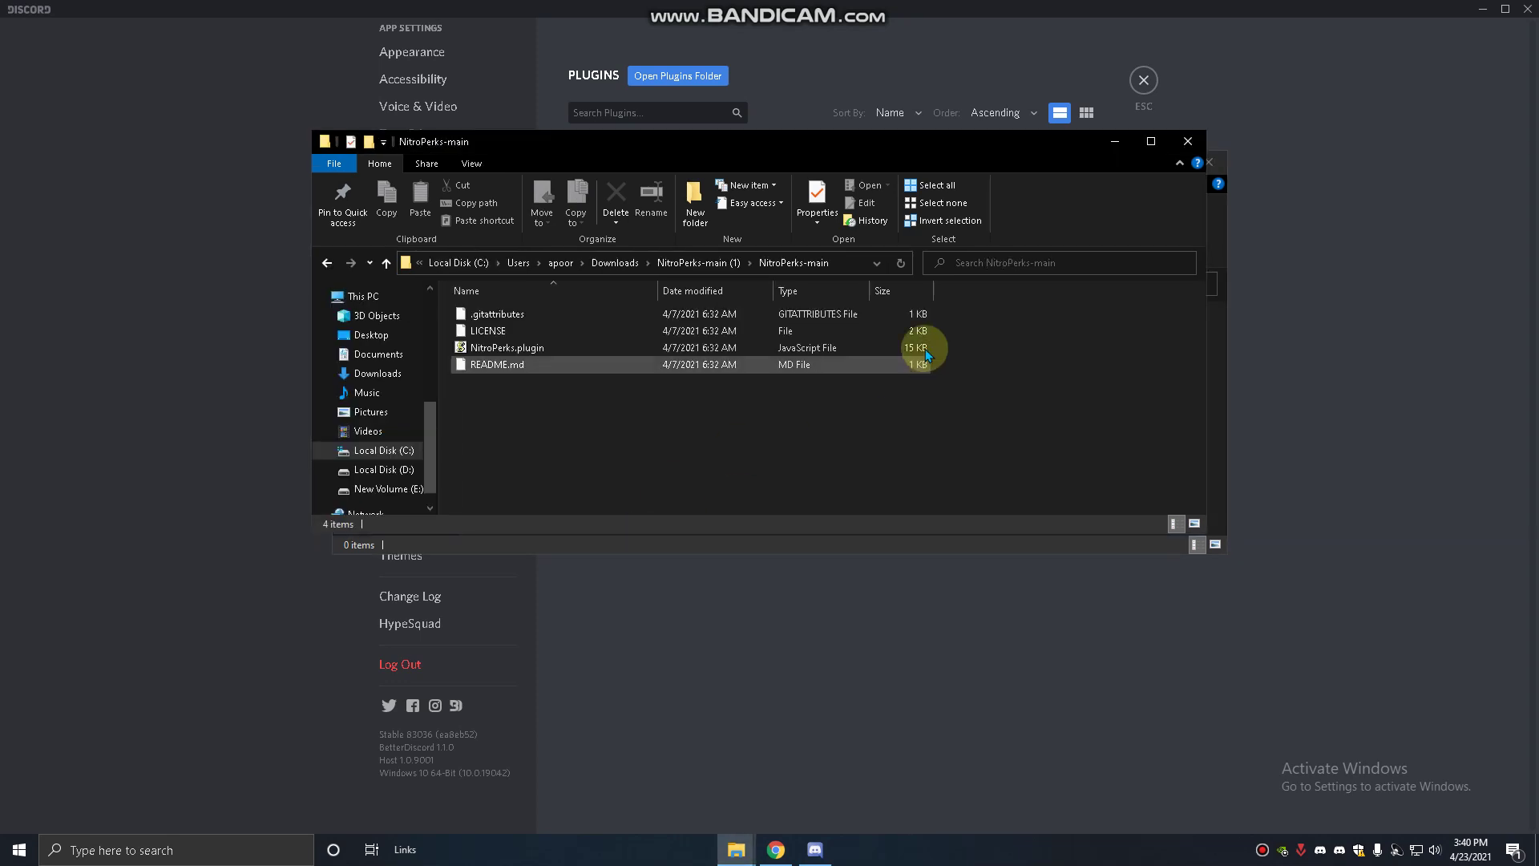
pyautogui.click(1483, 9)
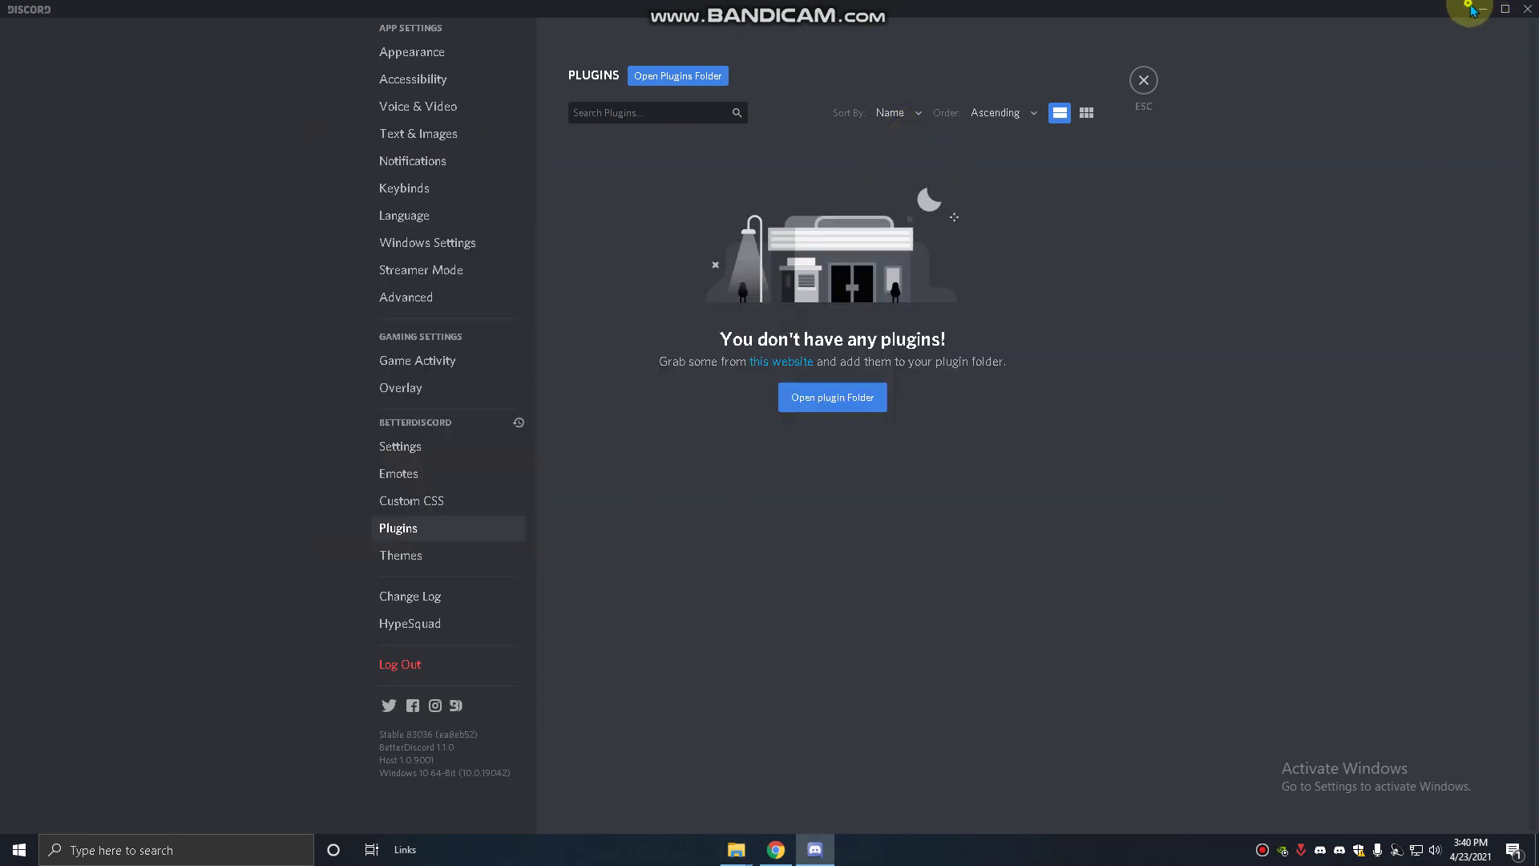
pyautogui.click(1483, 9)
pyautogui.moveTo(997, 161); pyautogui.dragTo(703, 178)
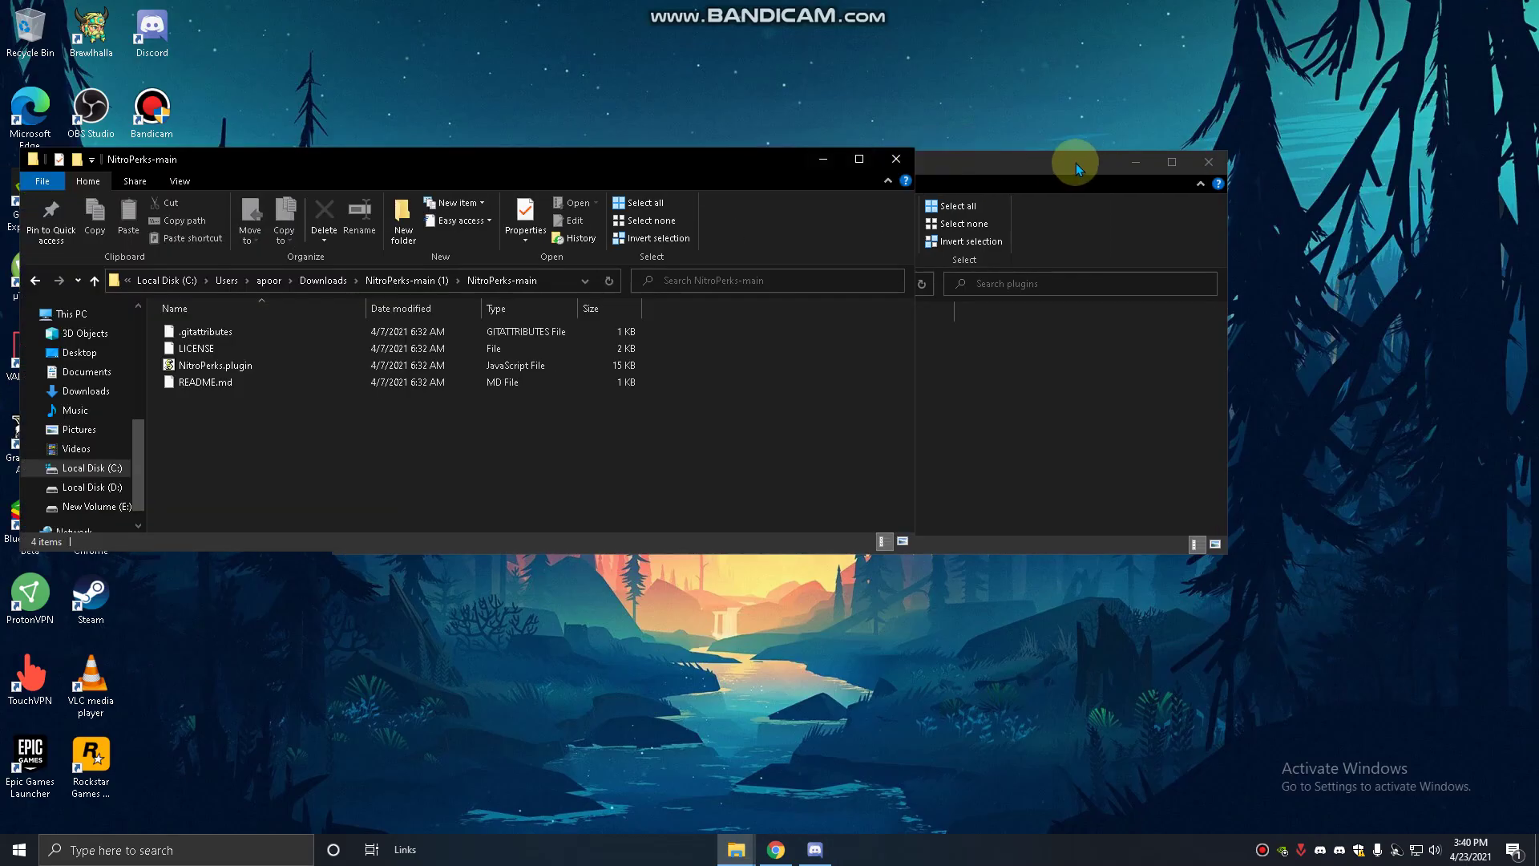
pyautogui.moveTo(1075, 161); pyautogui.dragTo(1264, 172)
pyautogui.moveTo(329, 365); pyautogui.dragTo(866, 388)
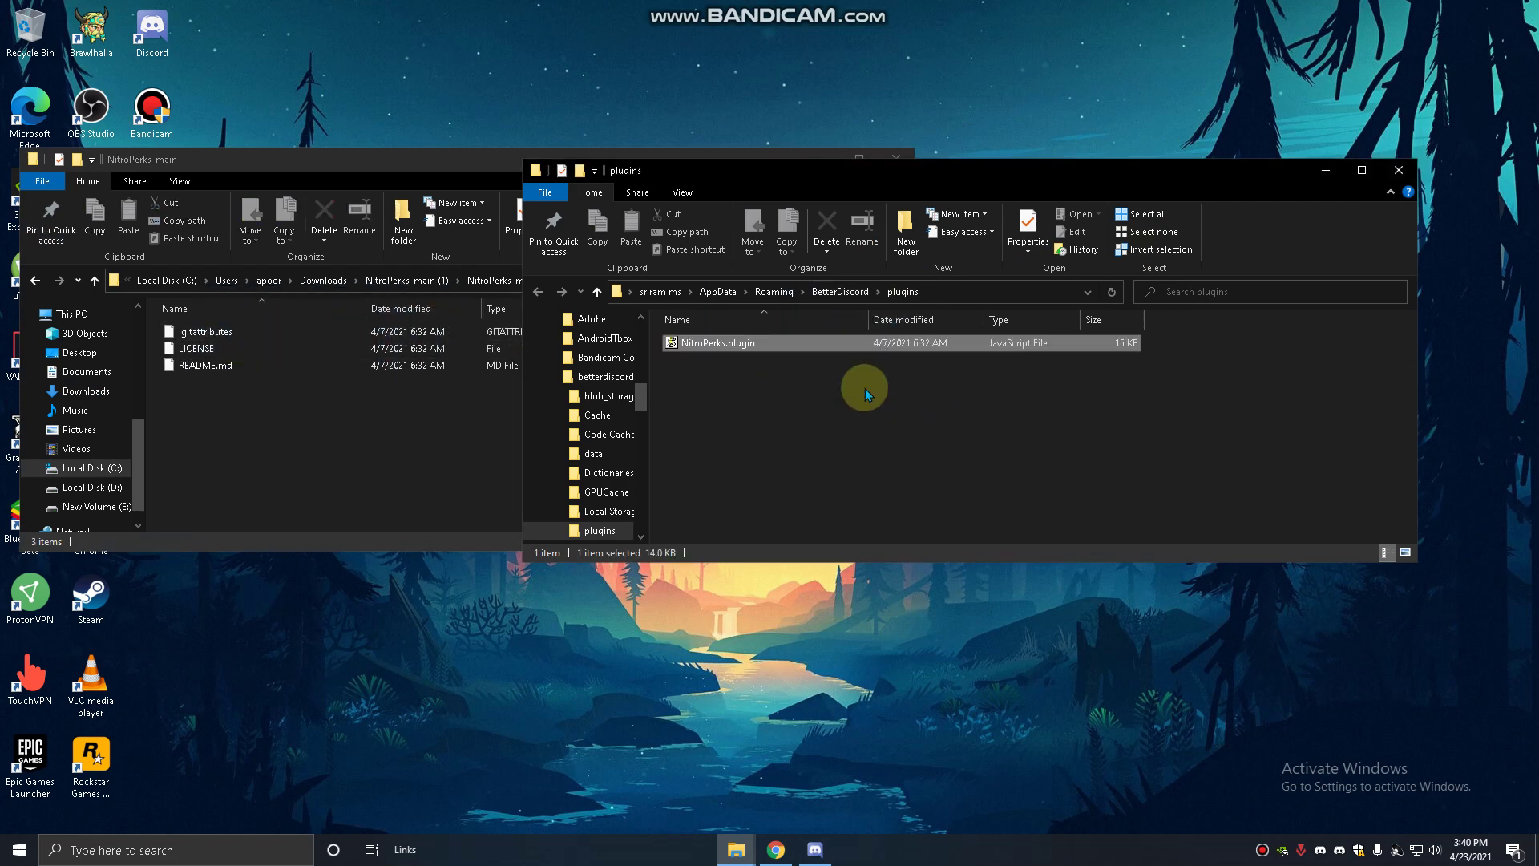
# - Close both folder windows, return to Discord, and dismiss the ZeresPluginLibrary changelog
pyautogui.click(896, 157)
pyautogui.click(1399, 170)
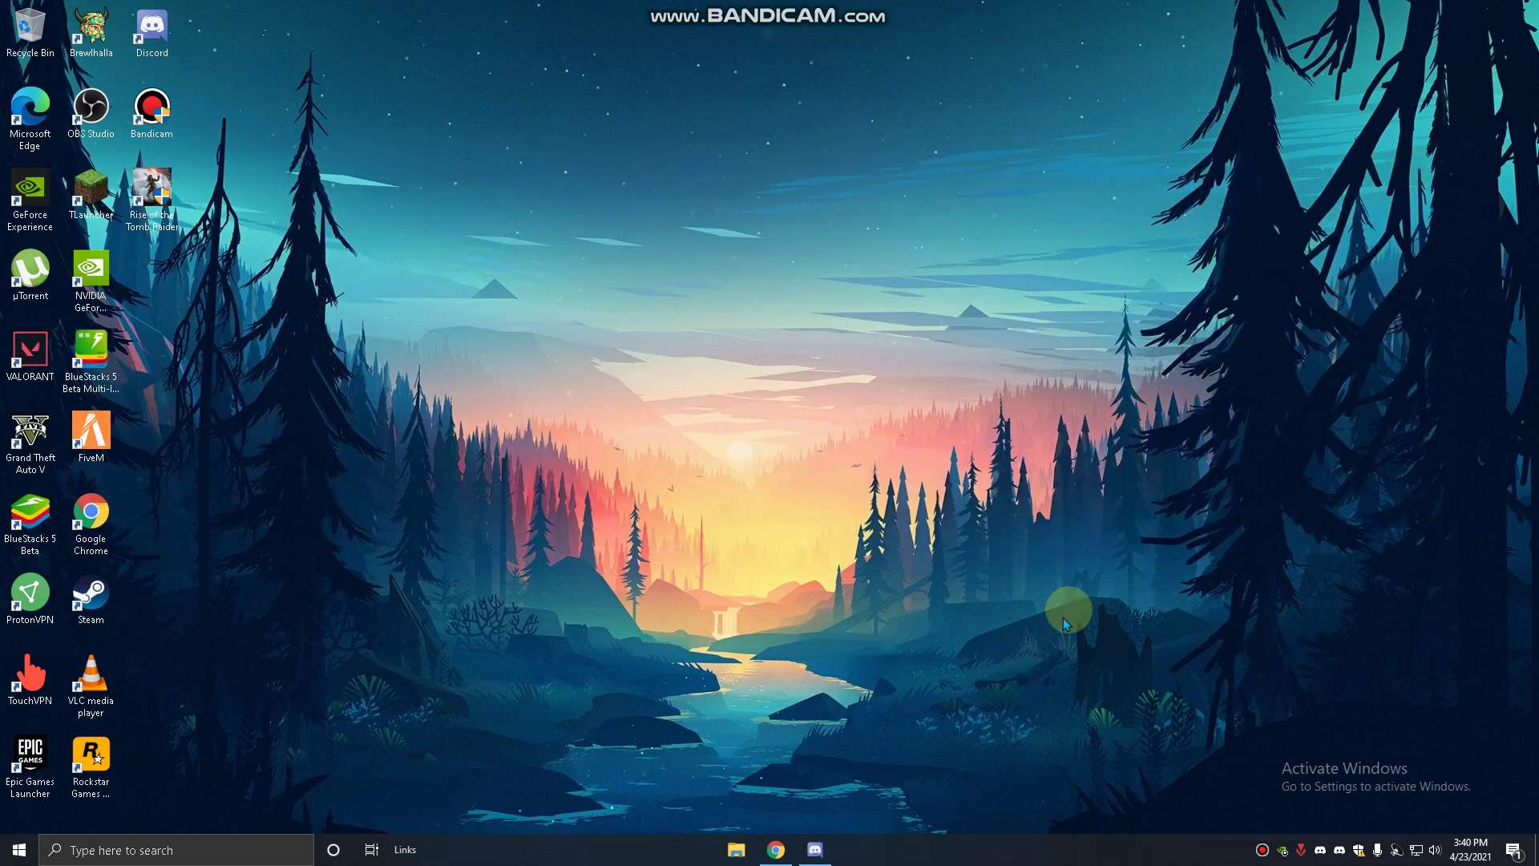
pyautogui.click(815, 850)
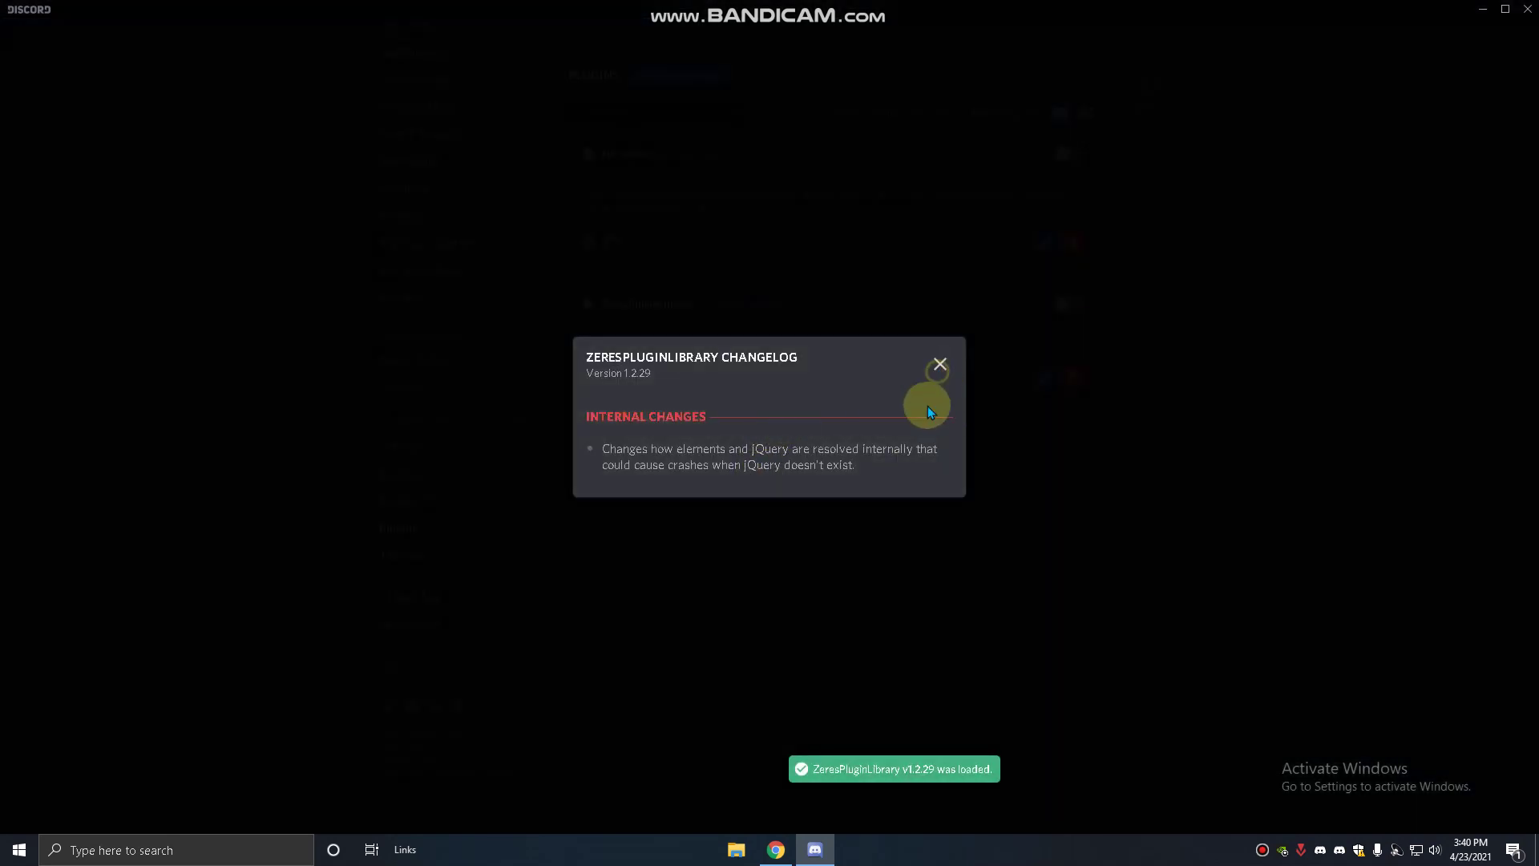
pyautogui.click(940, 365)
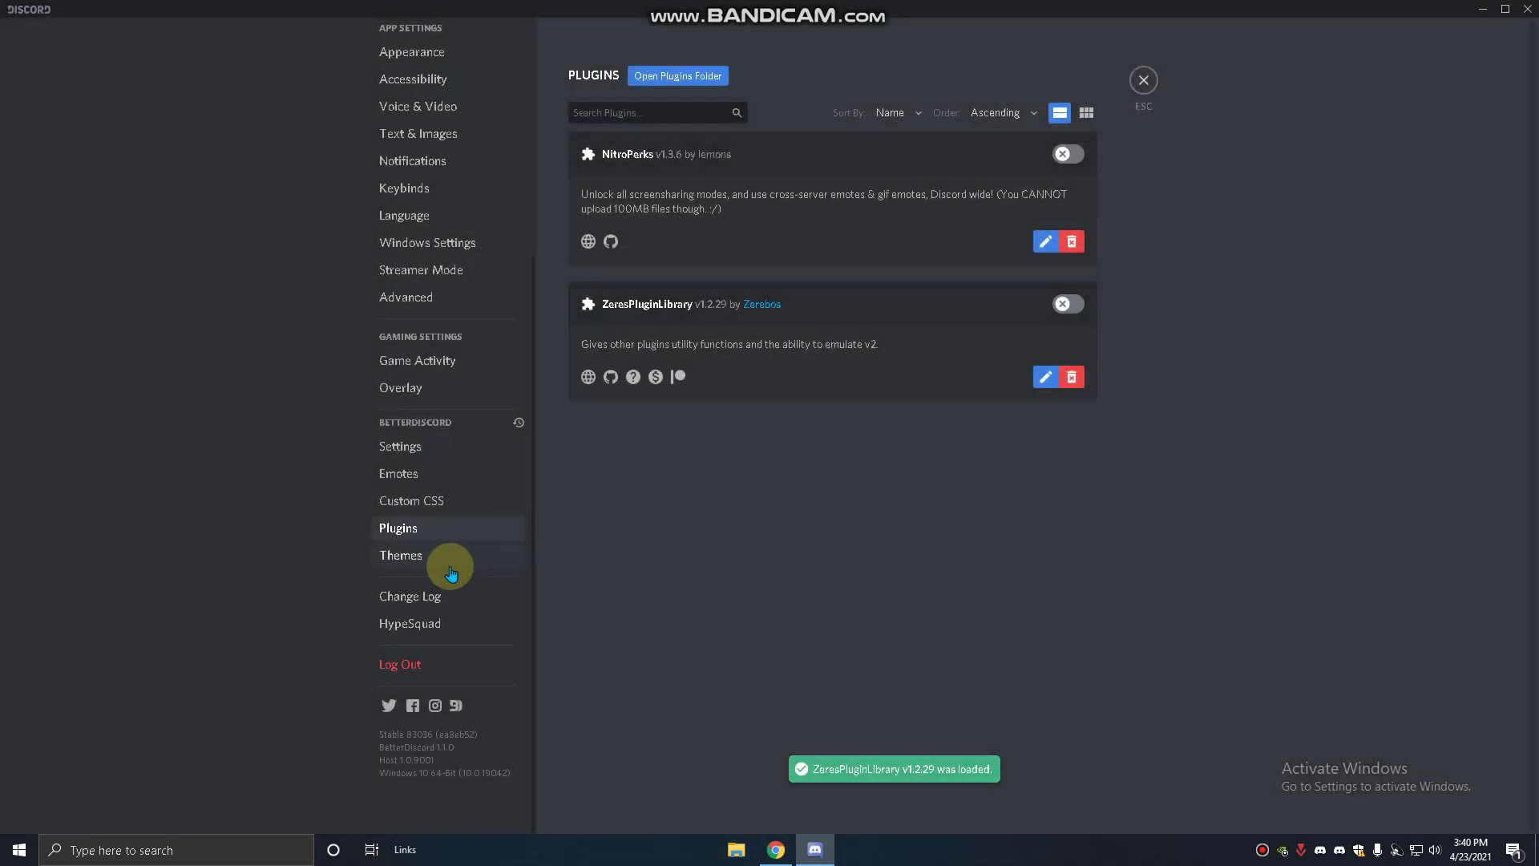
# - Enable the NitroPerks and ZeresPluginLibrary plugins in the BetterDiscord plugin settings and close the settings
pyautogui.click(410, 471)
pyautogui.click(430, 526)
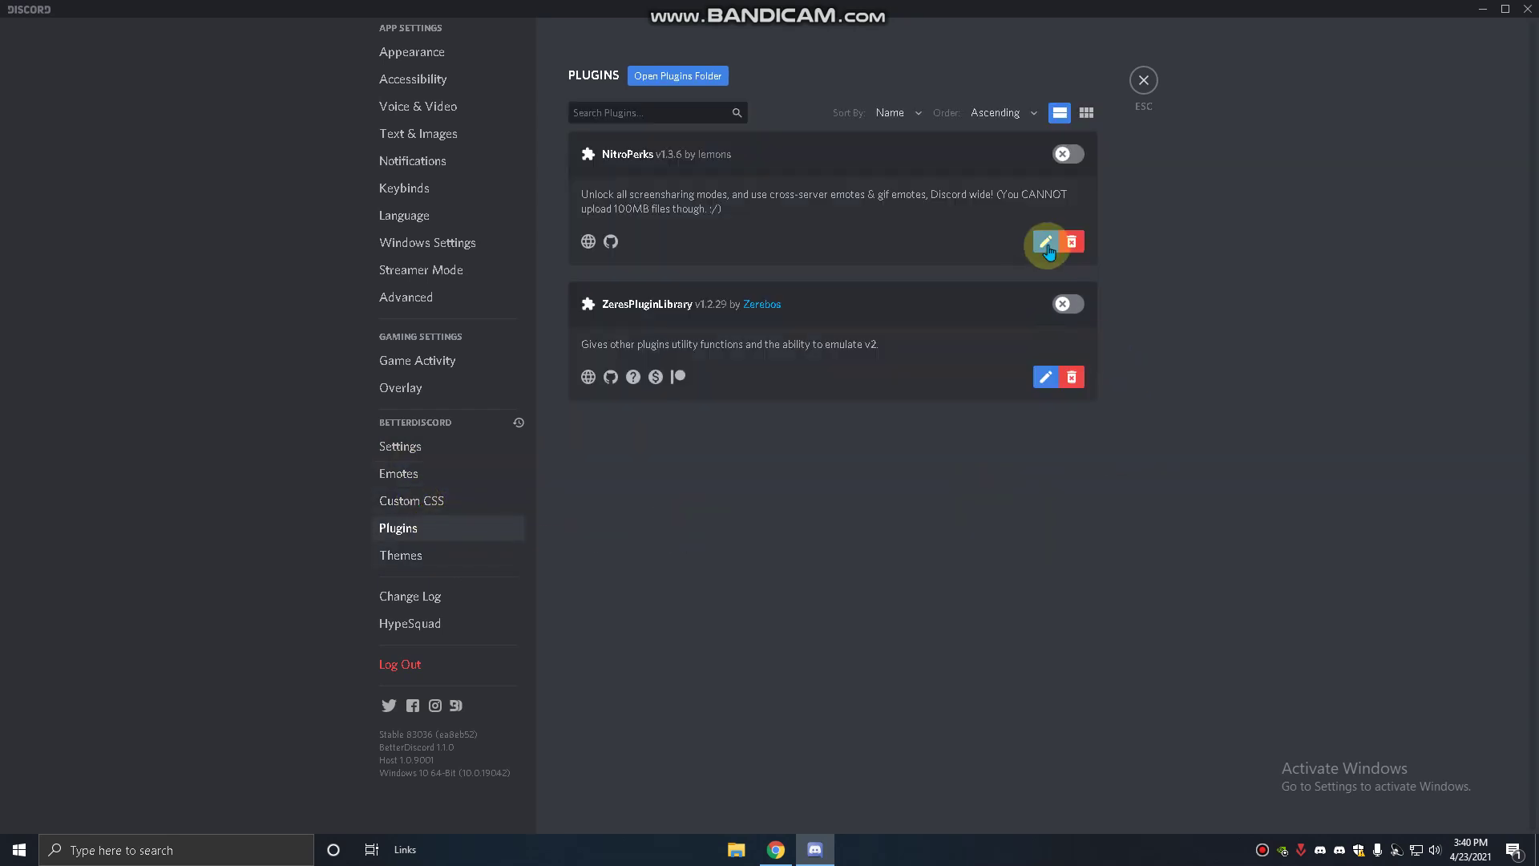
pyautogui.click(1070, 167)
pyautogui.click(1070, 304)
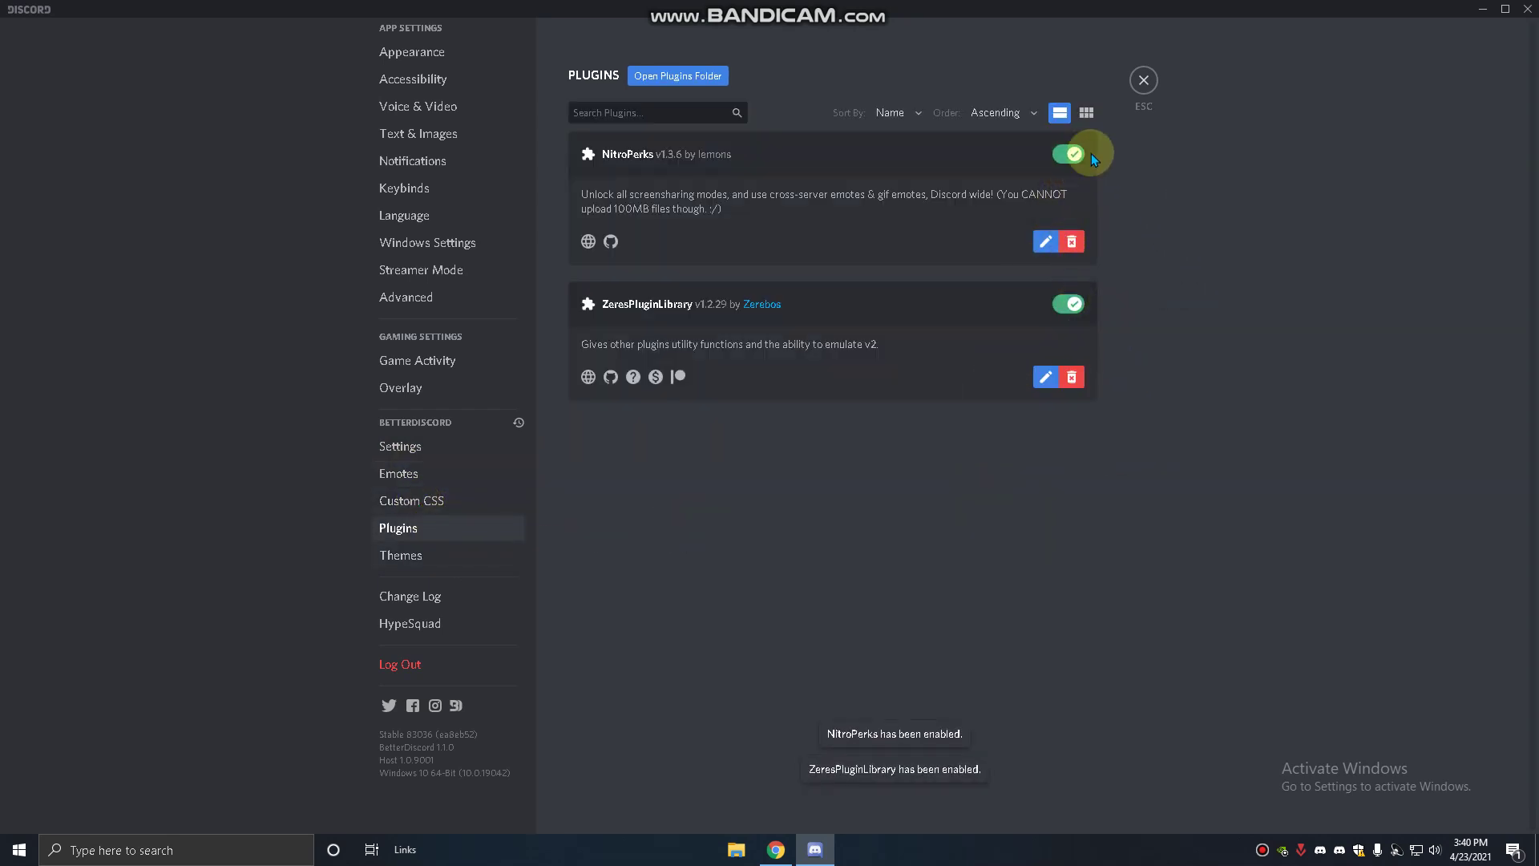
pyautogui.click(1144, 83)
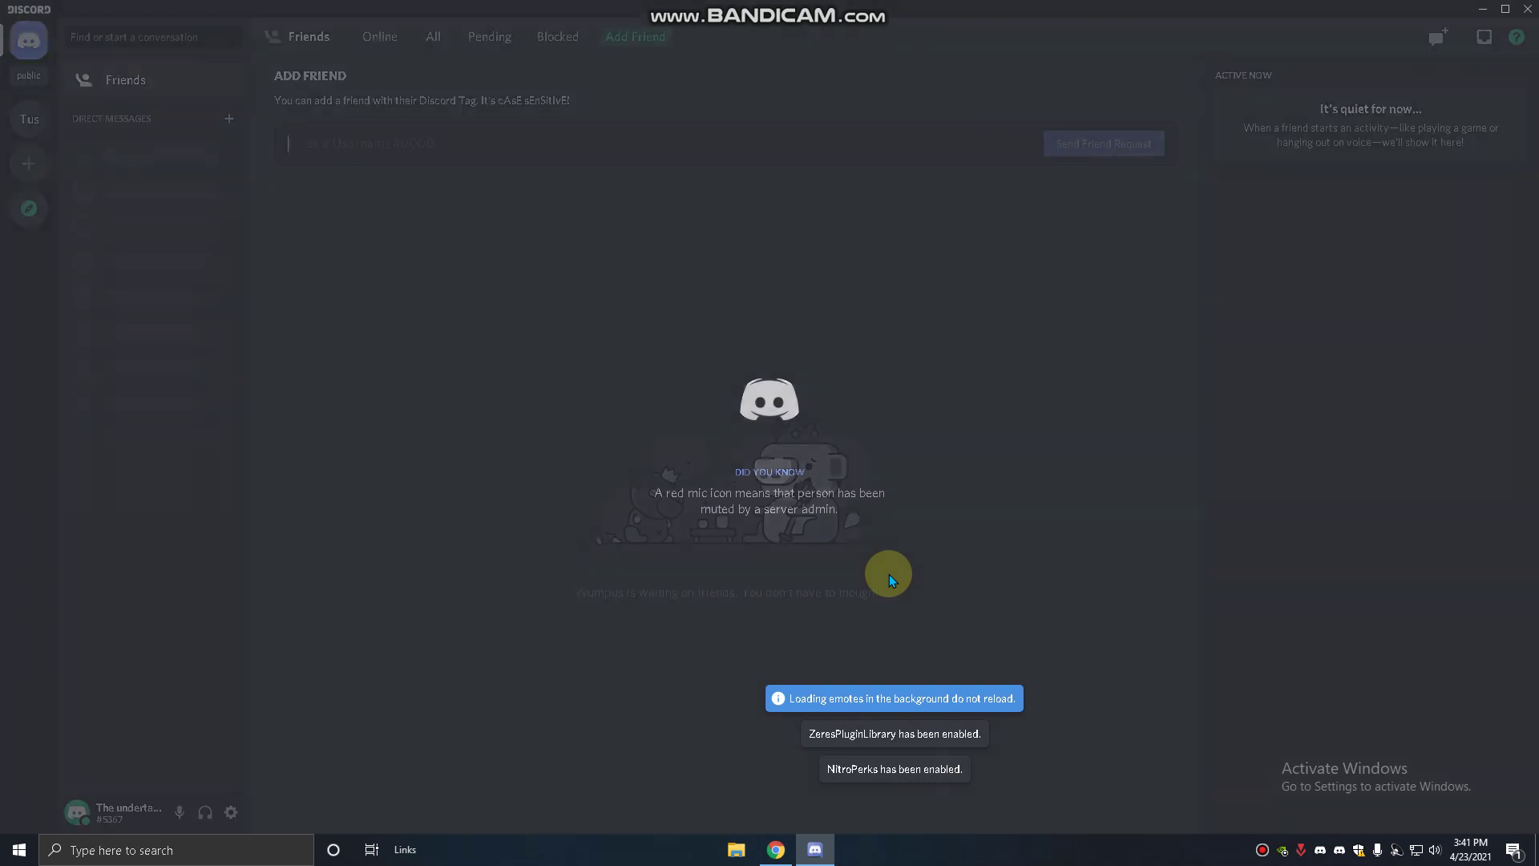
# - Reopen the BetterDiscord plugin settings and review the Features, Emojis and Profile Picture sections of the NitroPerks settings
pyautogui.click(231, 812)
pyautogui.scroll(-3, 460, 724)
pyautogui.scroll(-2, 460, 723)
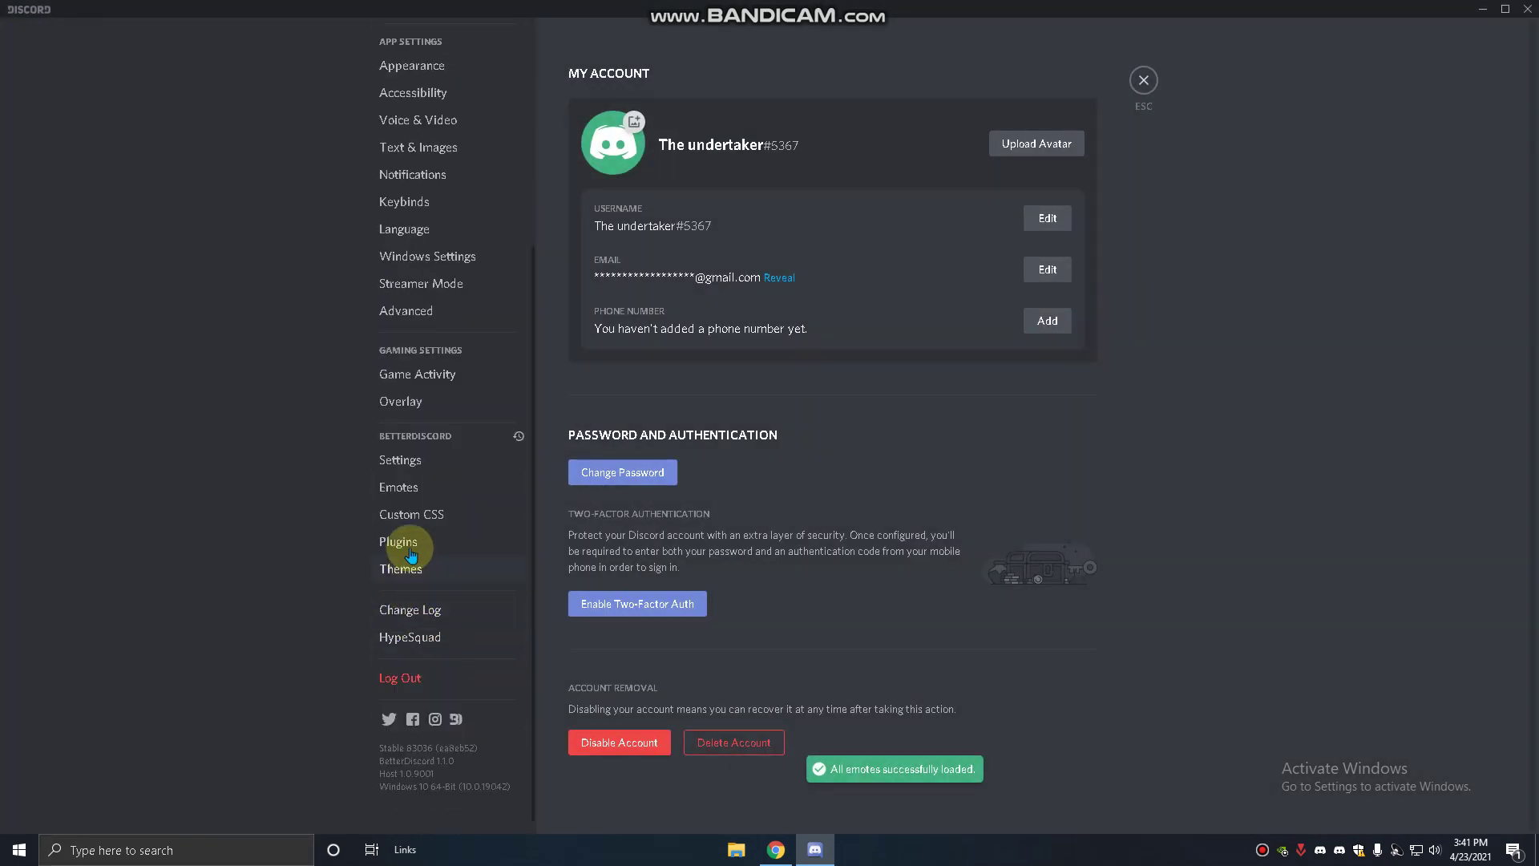
pyautogui.click(413, 550)
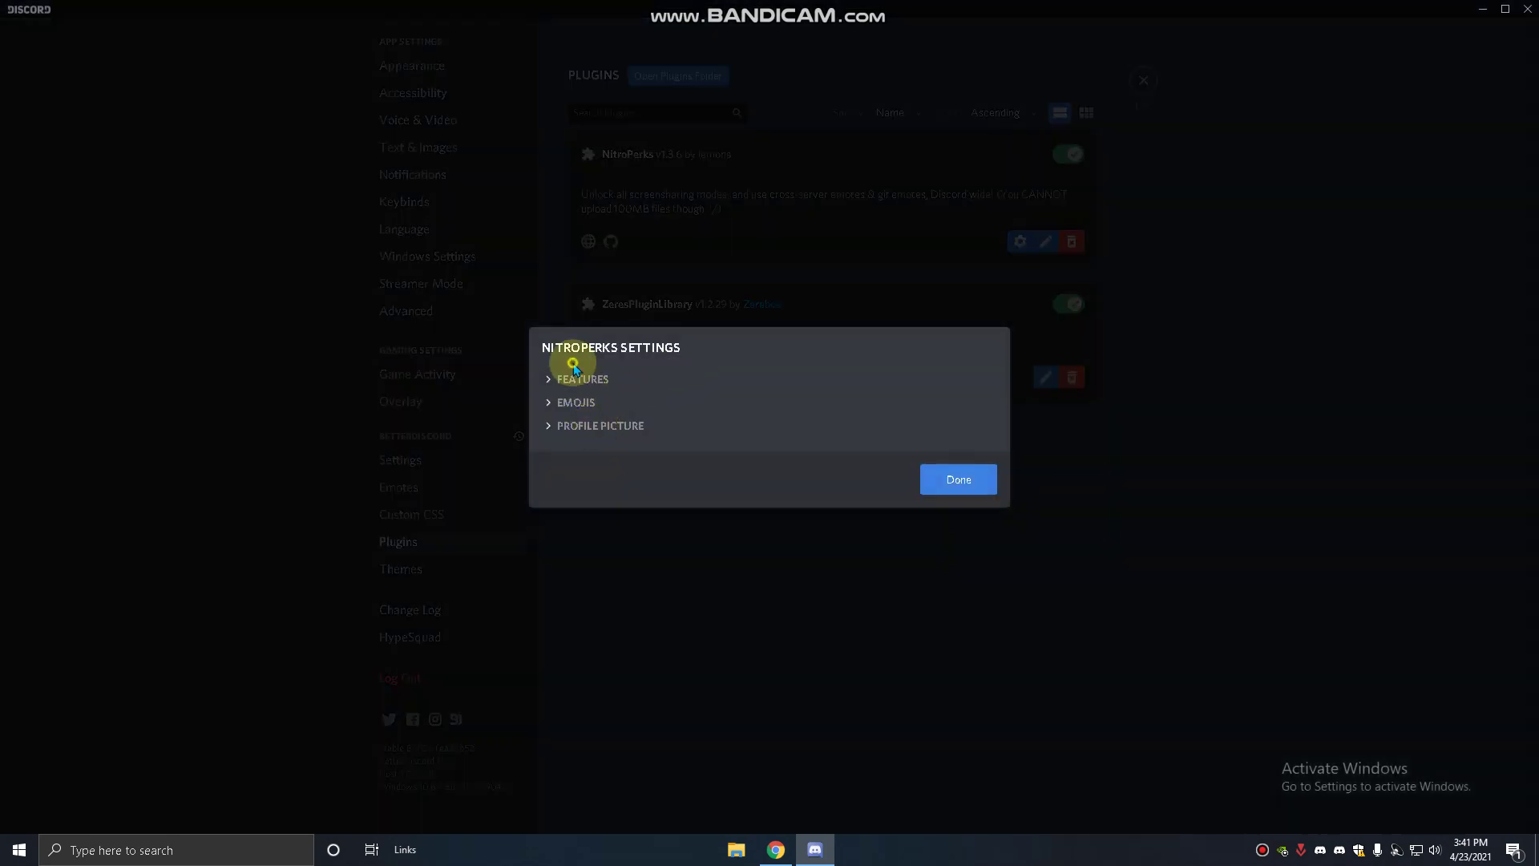
pyautogui.click(574, 369)
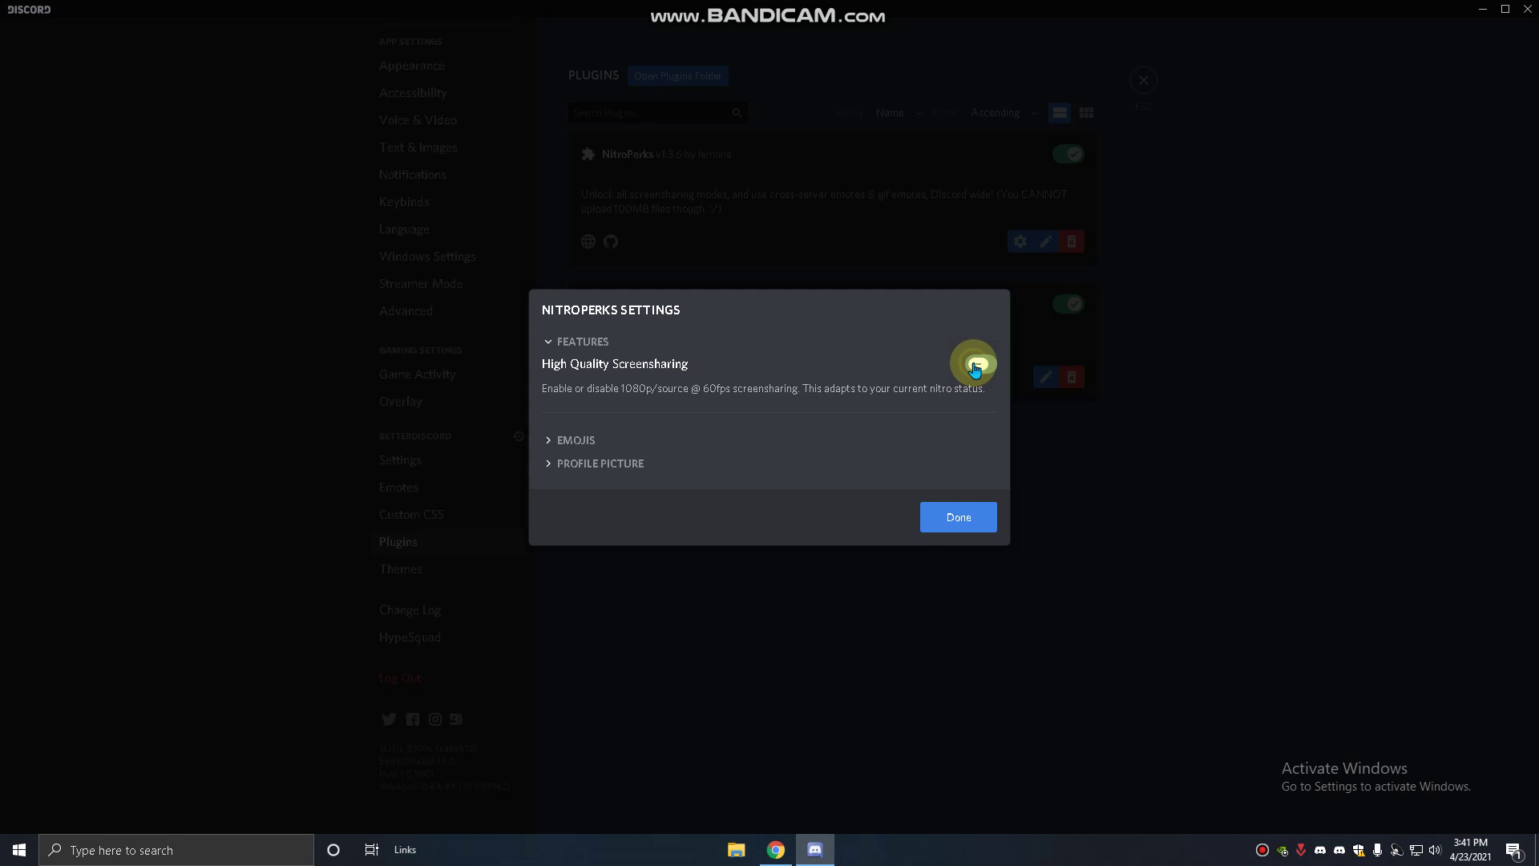
pyautogui.click(570, 439)
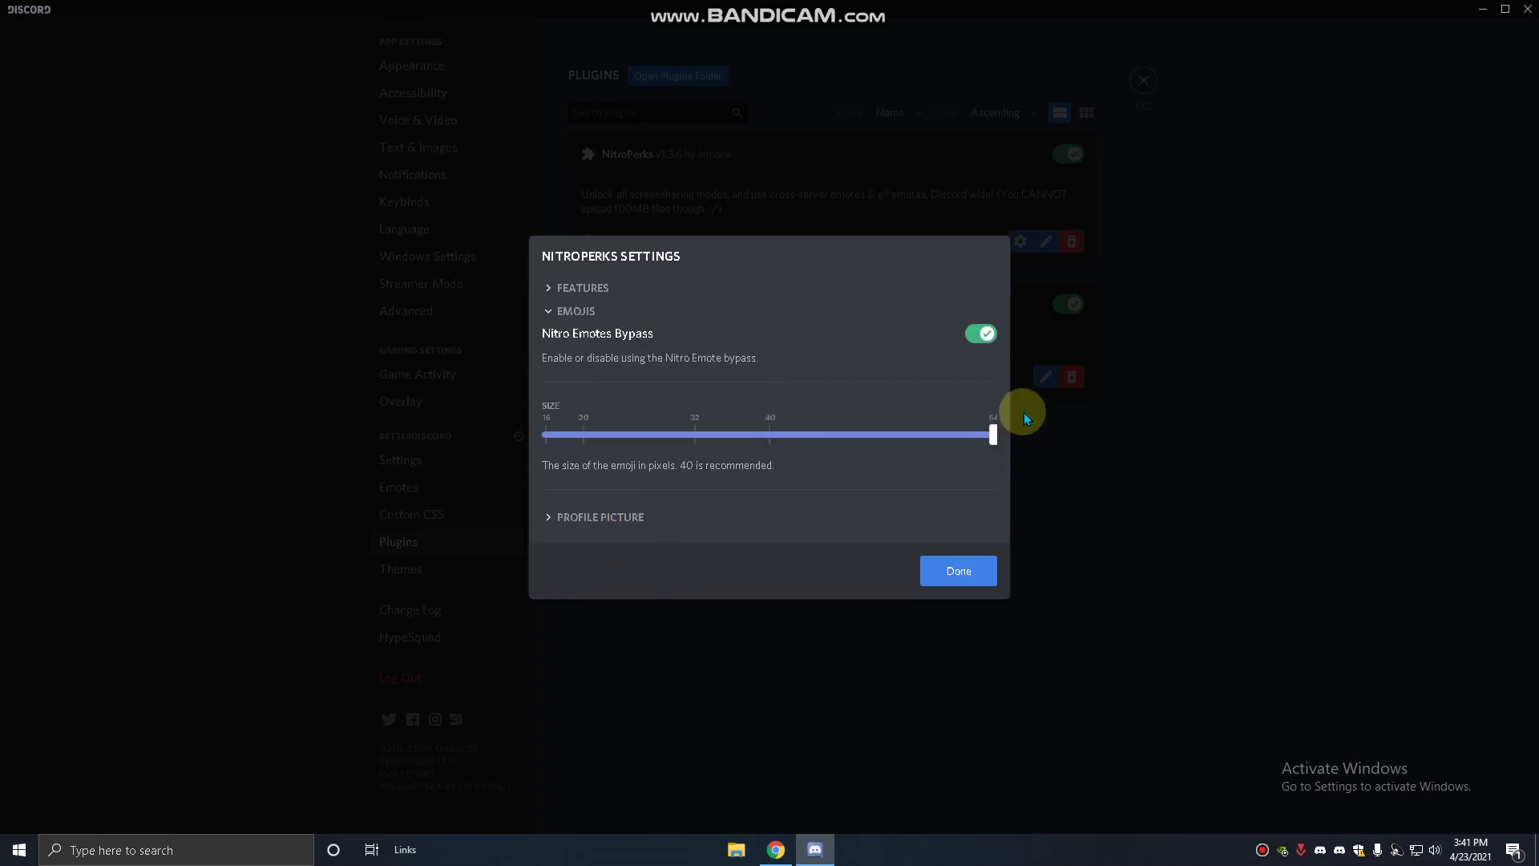
pyautogui.click(617, 518)
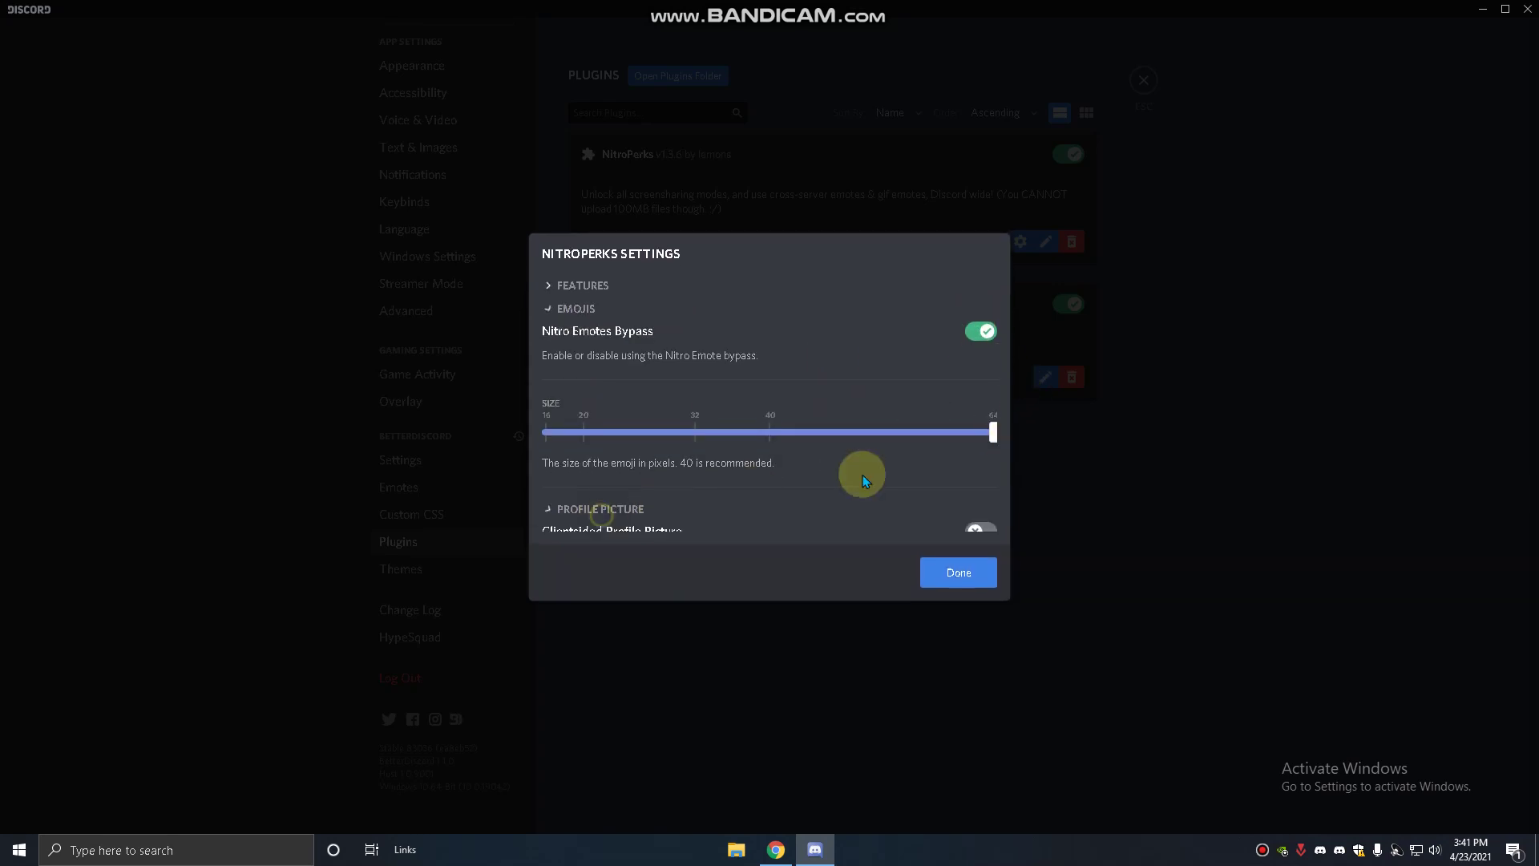
pyautogui.click(948, 580)
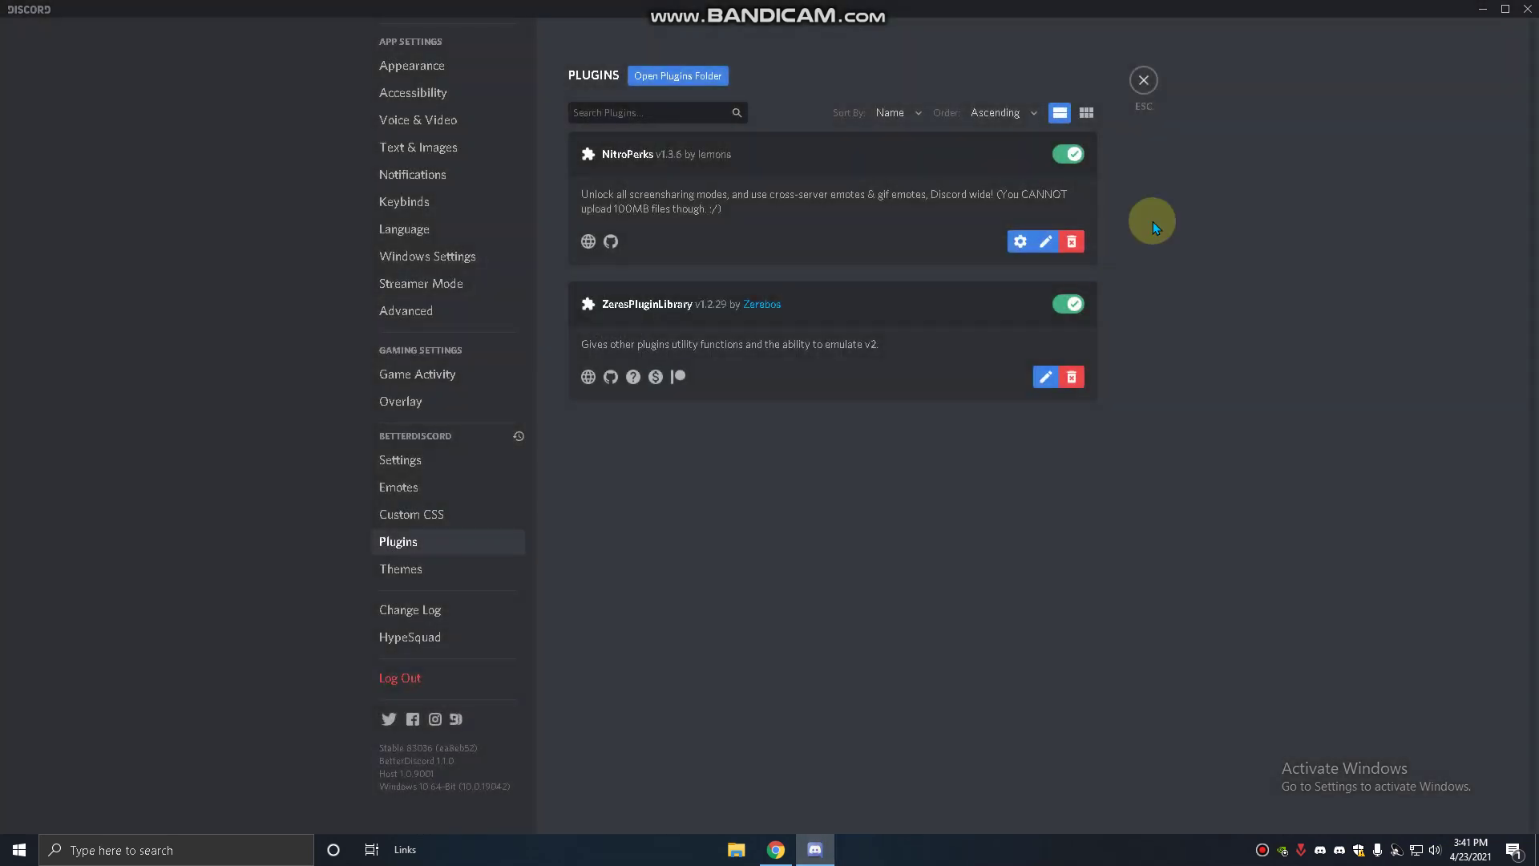
pyautogui.click(1144, 87)
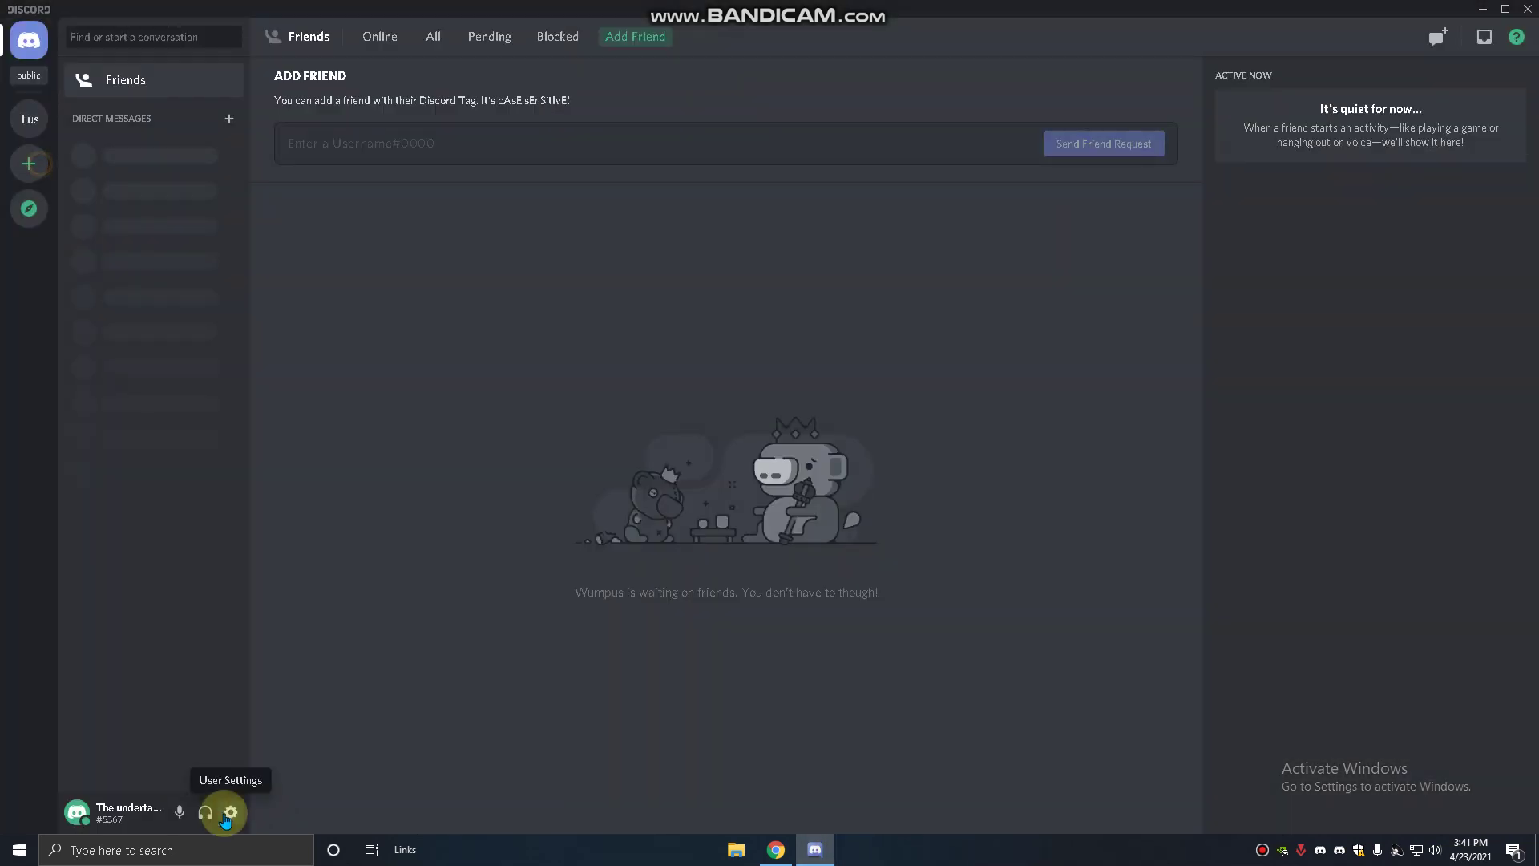
# - Open the personal server and join its General voice channel
pyautogui.click(28, 119)
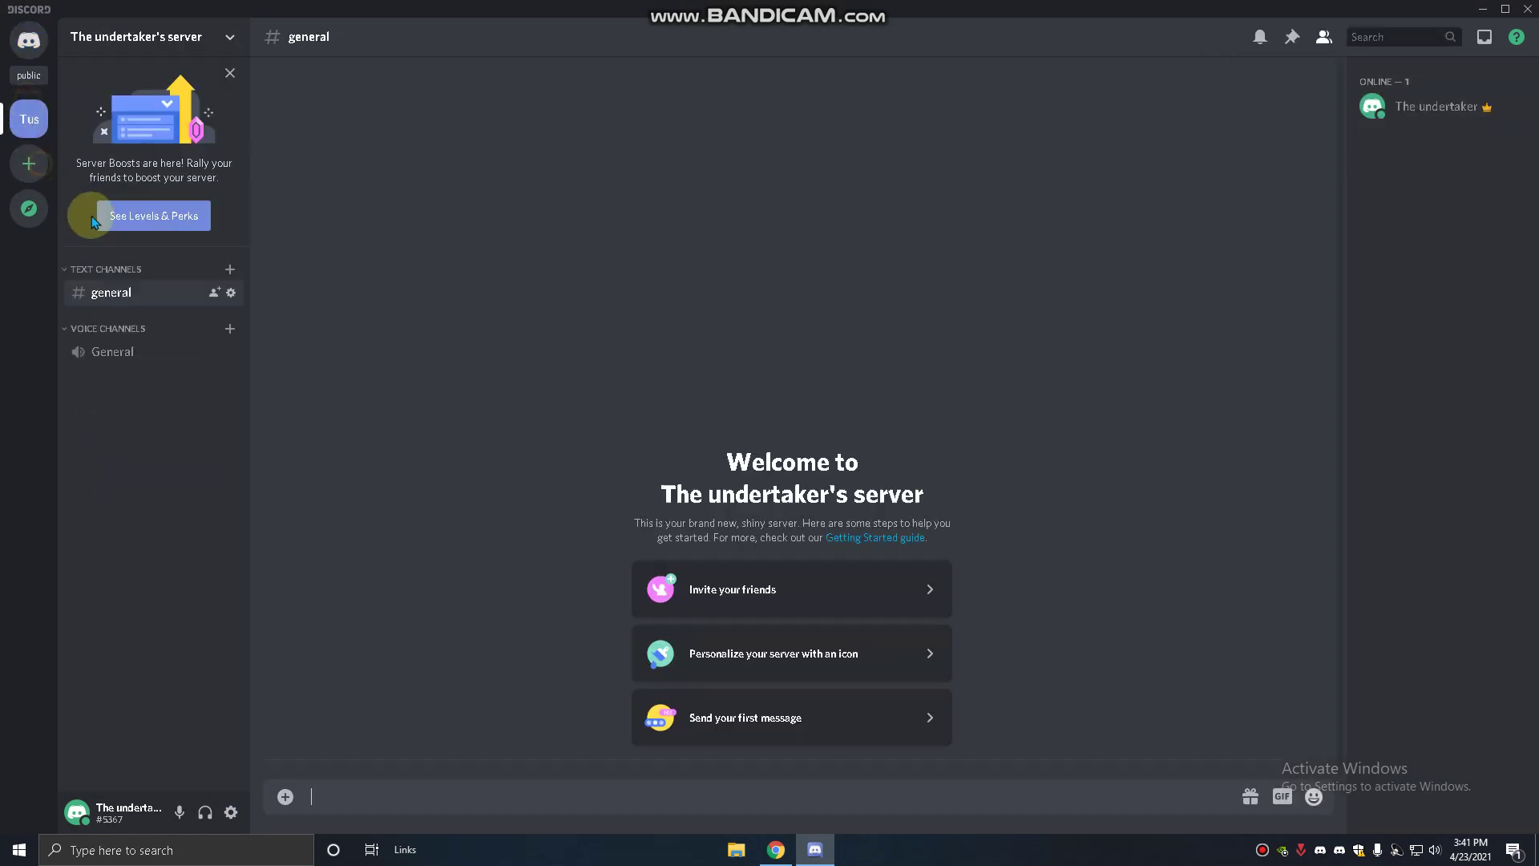
pyautogui.click(112, 351)
pyautogui.click(154, 683)
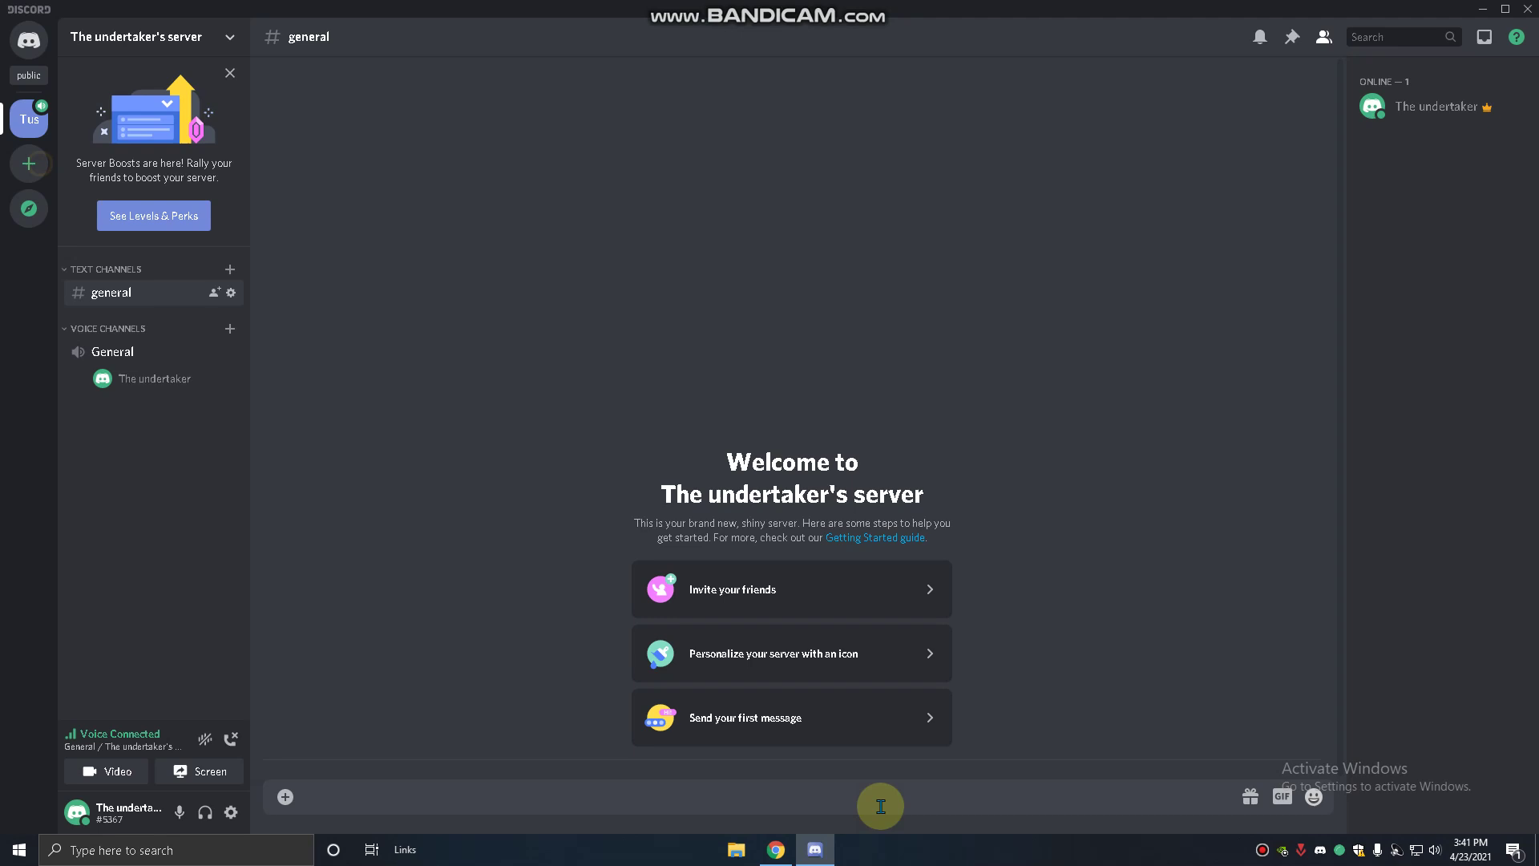
# - Check the available resolution and frame rate options for sharing Screen 1 in the General voice channel, reopening the screen share setup once
pyautogui.click(204, 772)
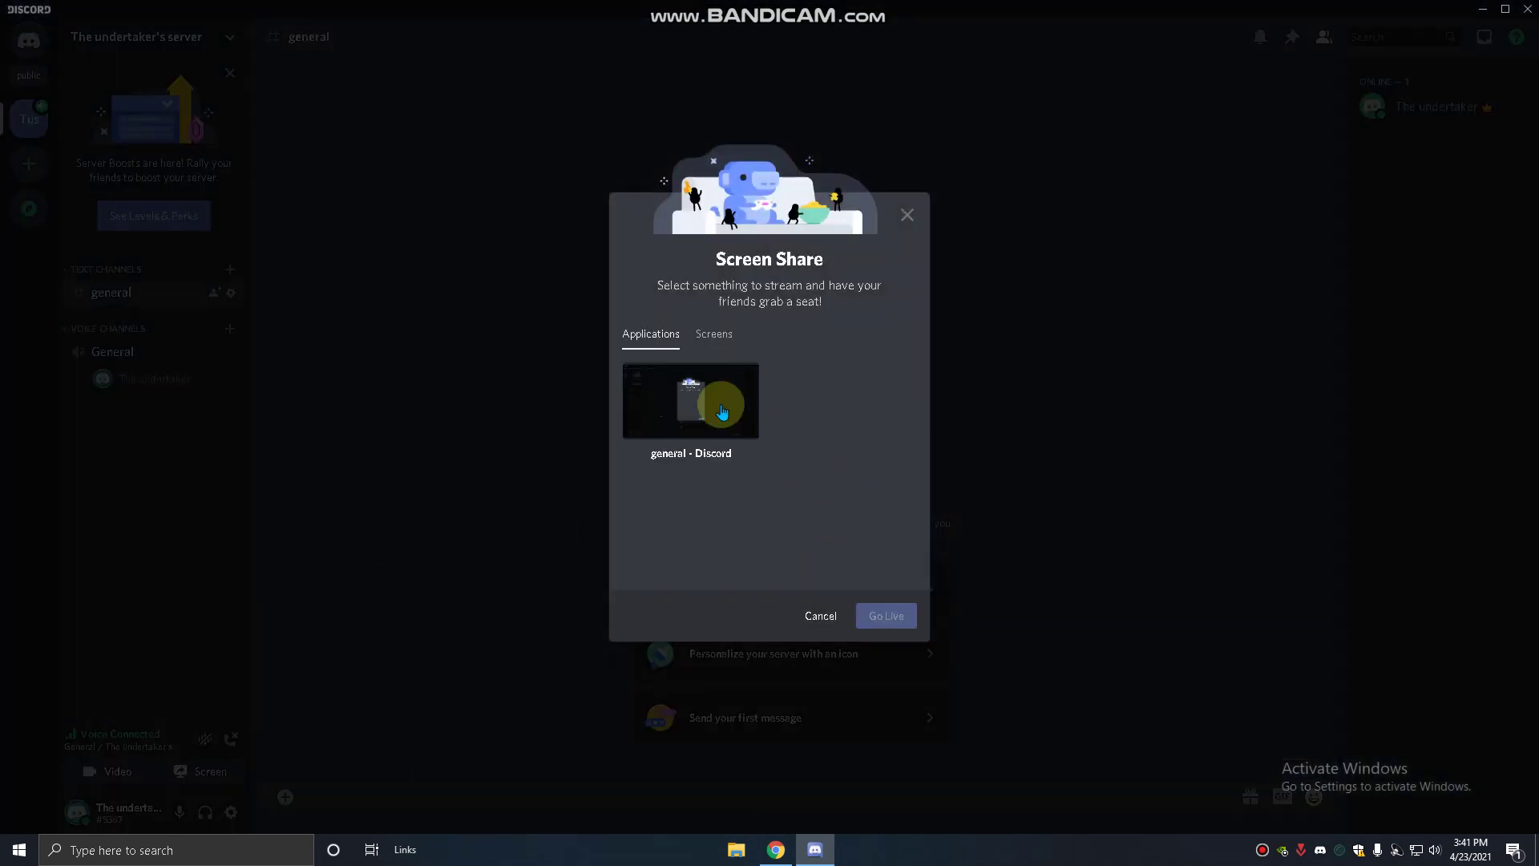
pyautogui.click(702, 344)
pyautogui.click(709, 433)
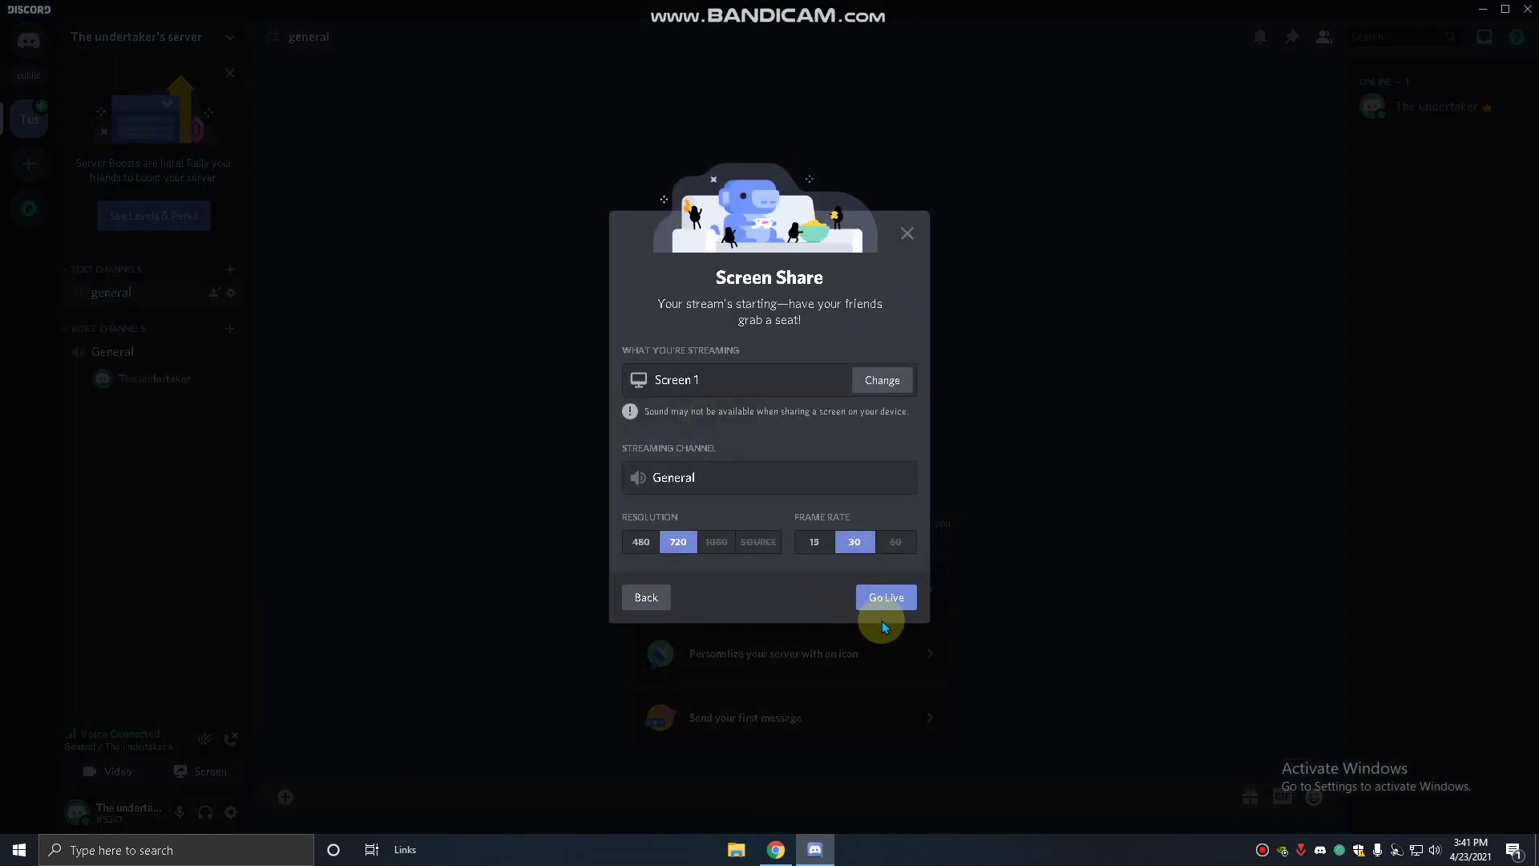
pyautogui.click(885, 601)
pyautogui.click(299, 729)
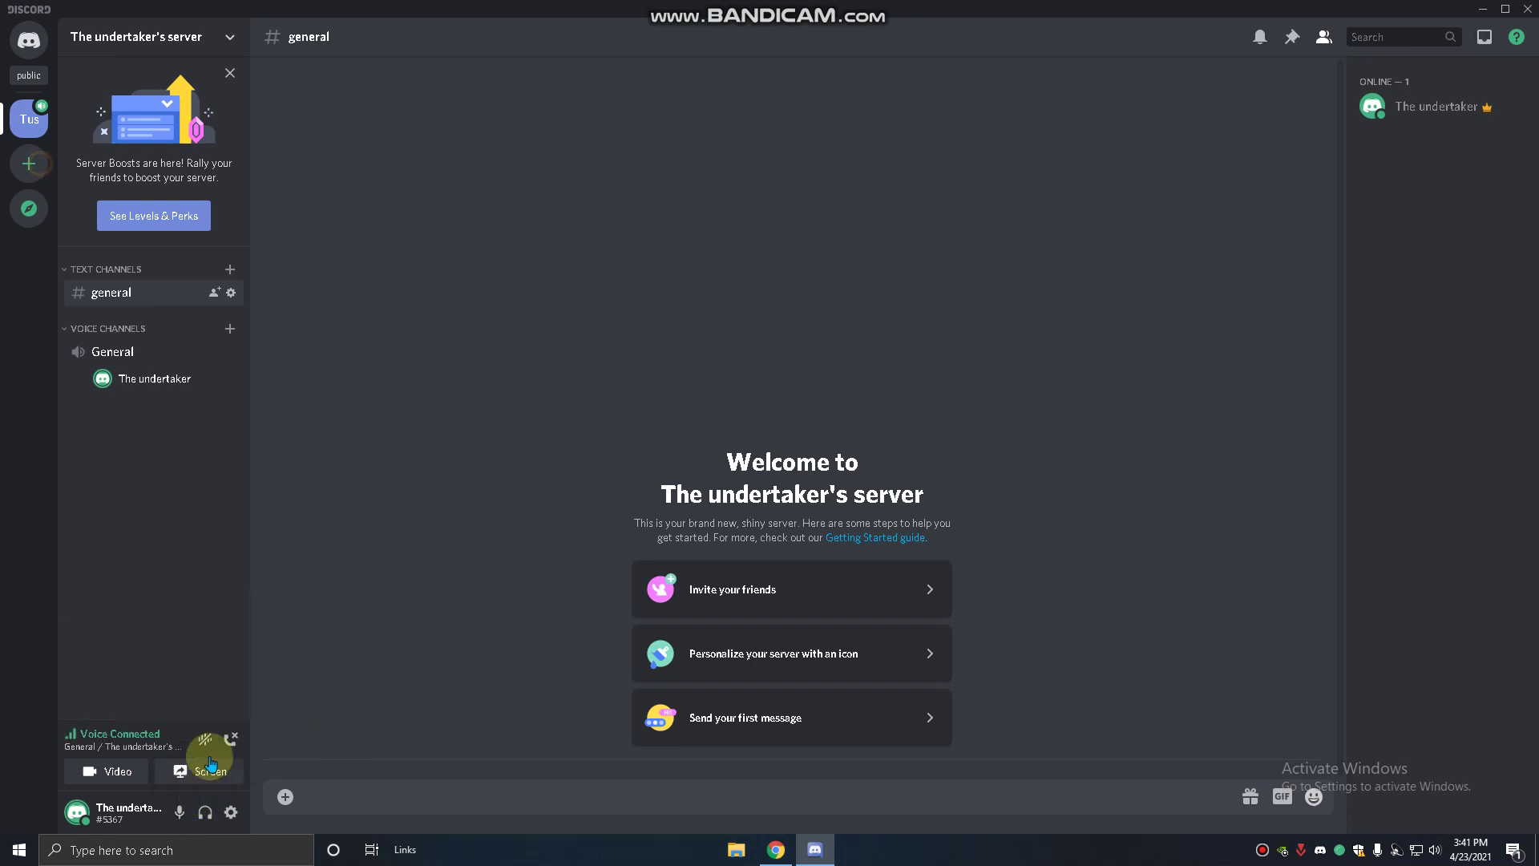
pyautogui.click(204, 771)
pyautogui.click(712, 333)
pyautogui.click(701, 411)
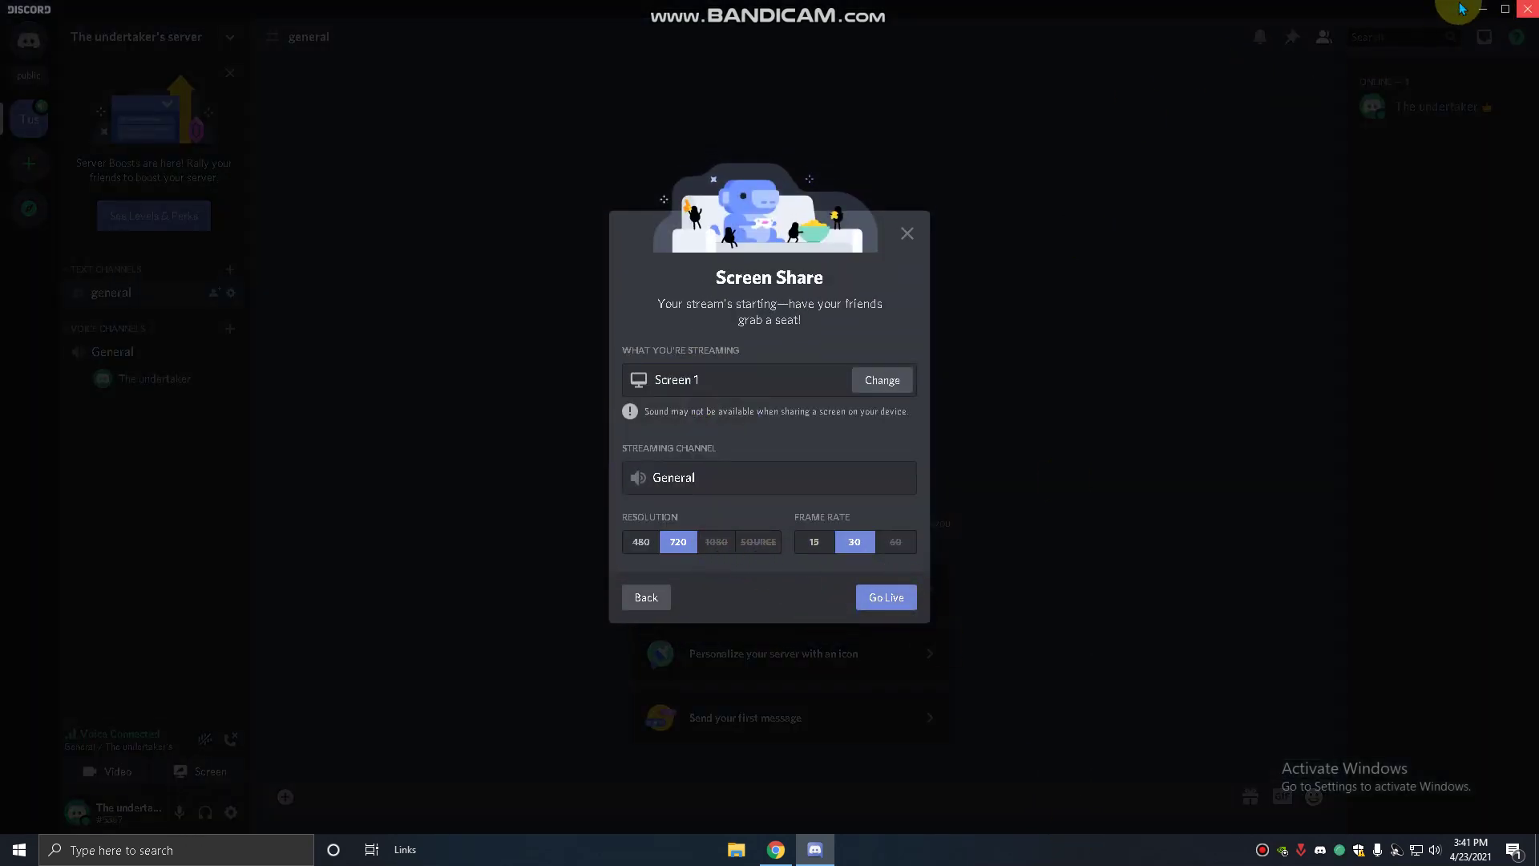
# - Restore the Discord window to a smaller size, end the Discord task in Task Manager, and close Task Manager
pyautogui.doubleClick(1401, 14)
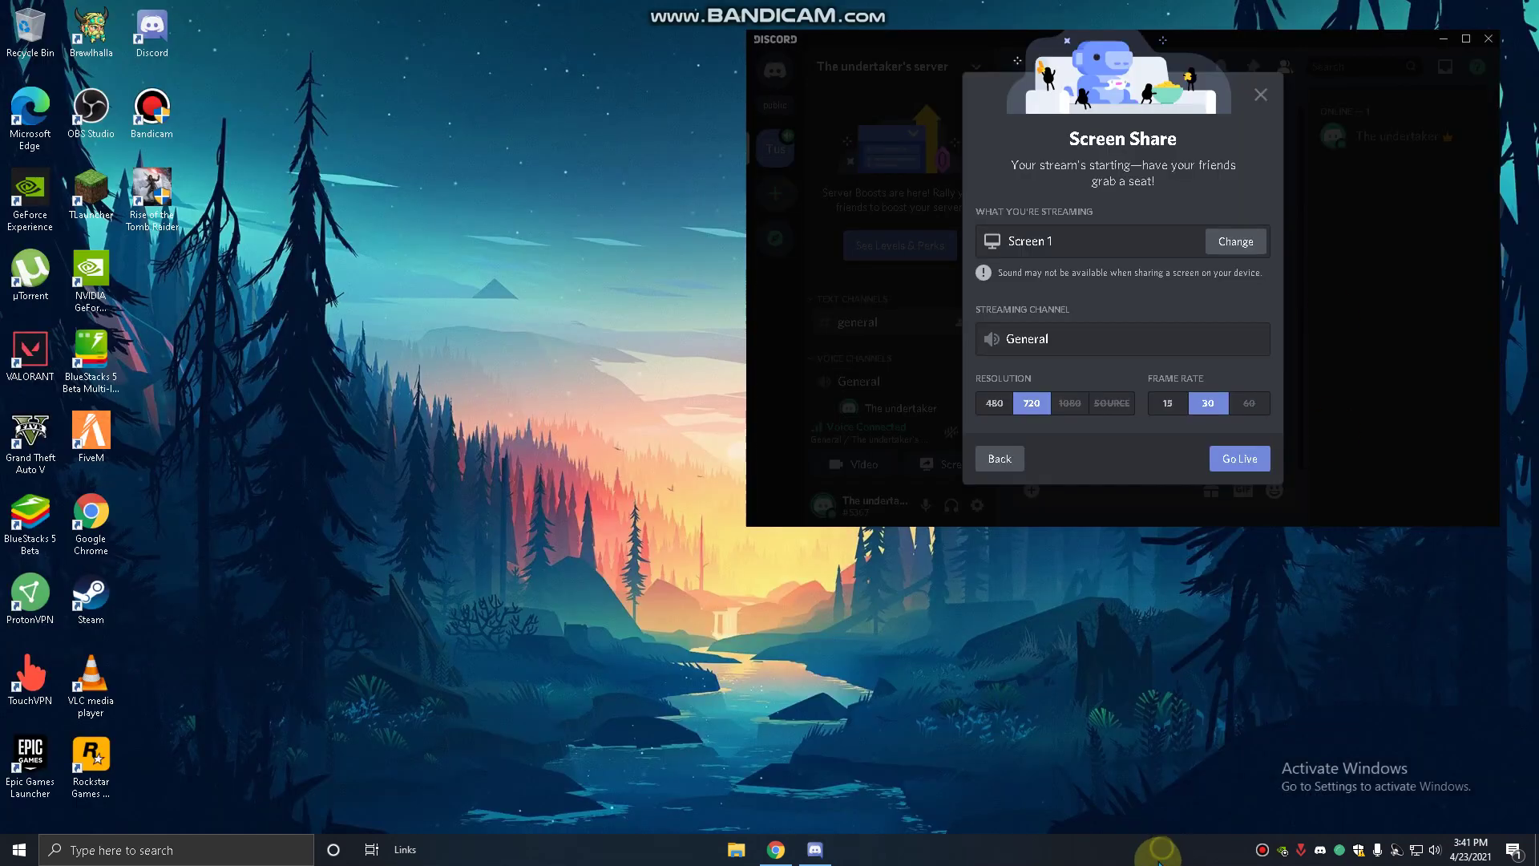
pyautogui.rightClick(1162, 845)
pyautogui.click(1207, 770)
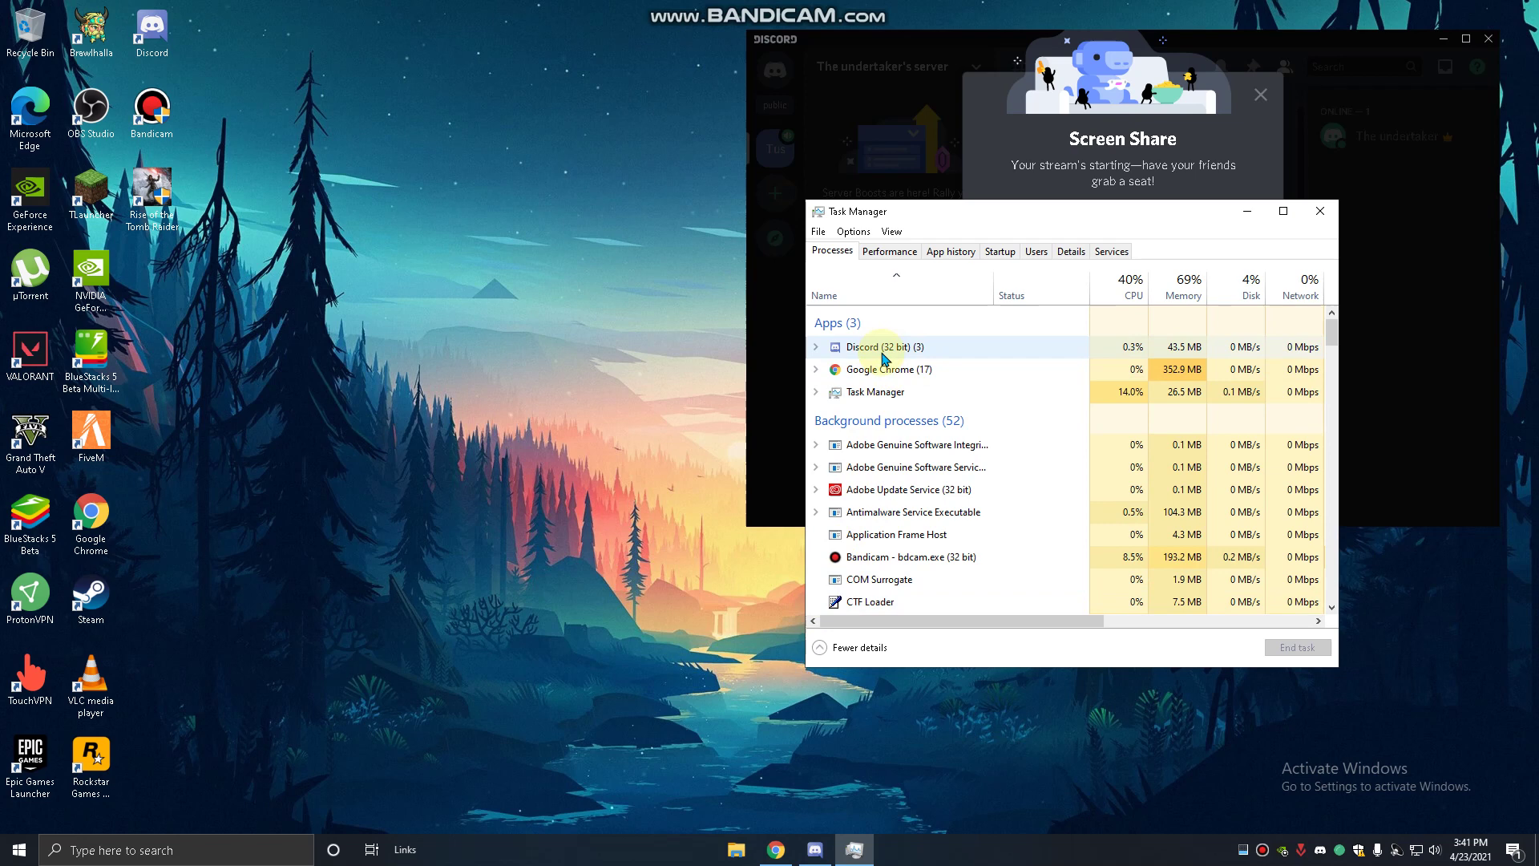
pyautogui.rightClick(885, 353)
pyautogui.click(1233, 667)
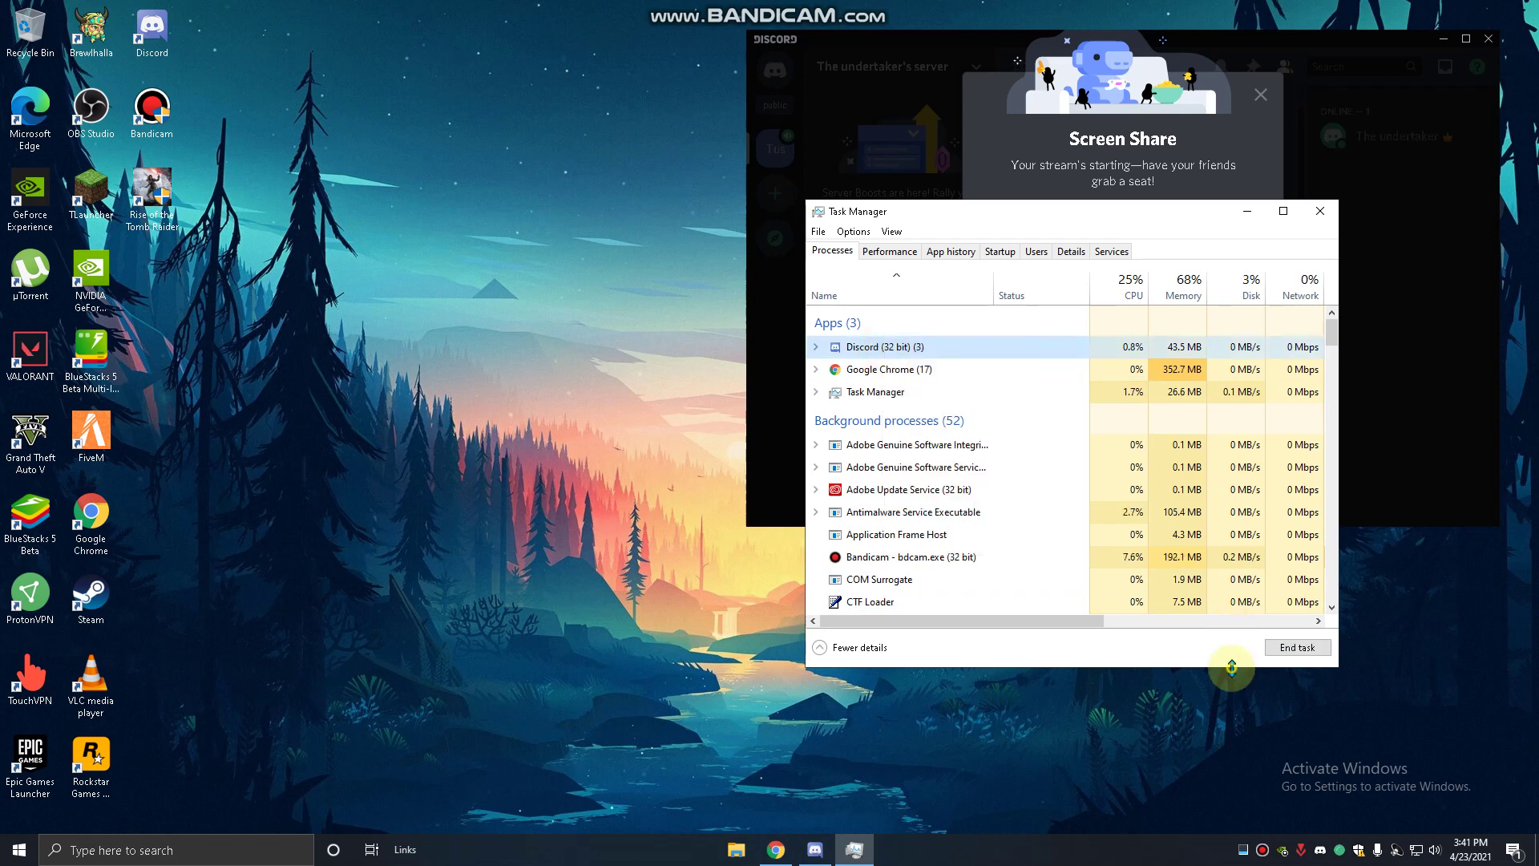
pyautogui.click(1291, 653)
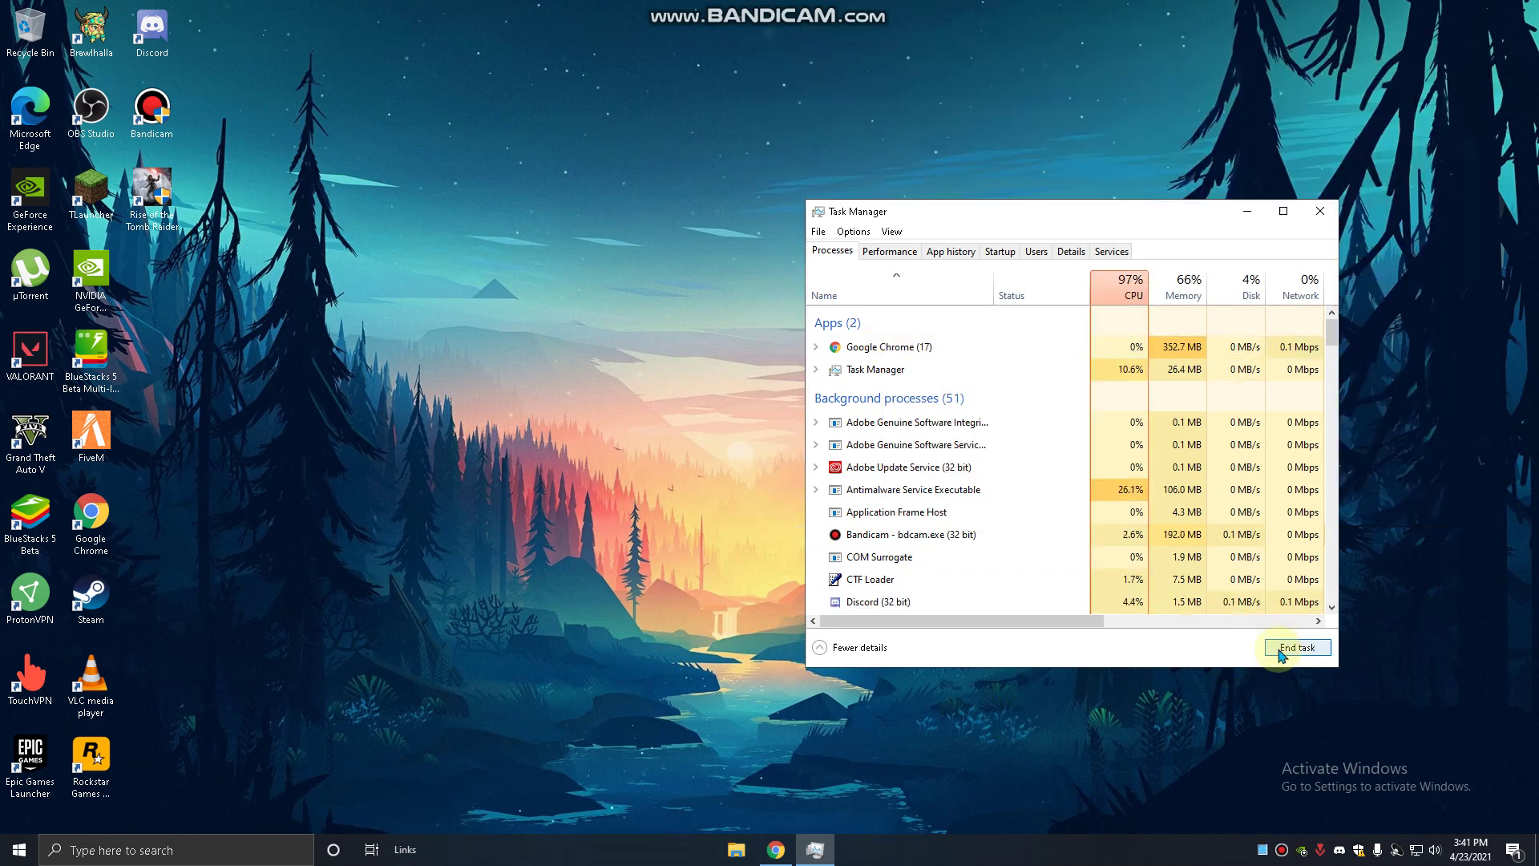
pyautogui.click(1320, 211)
# - Refresh the desktop and relaunch Discord through the Windows search
pyautogui.rightClick(564, 240)
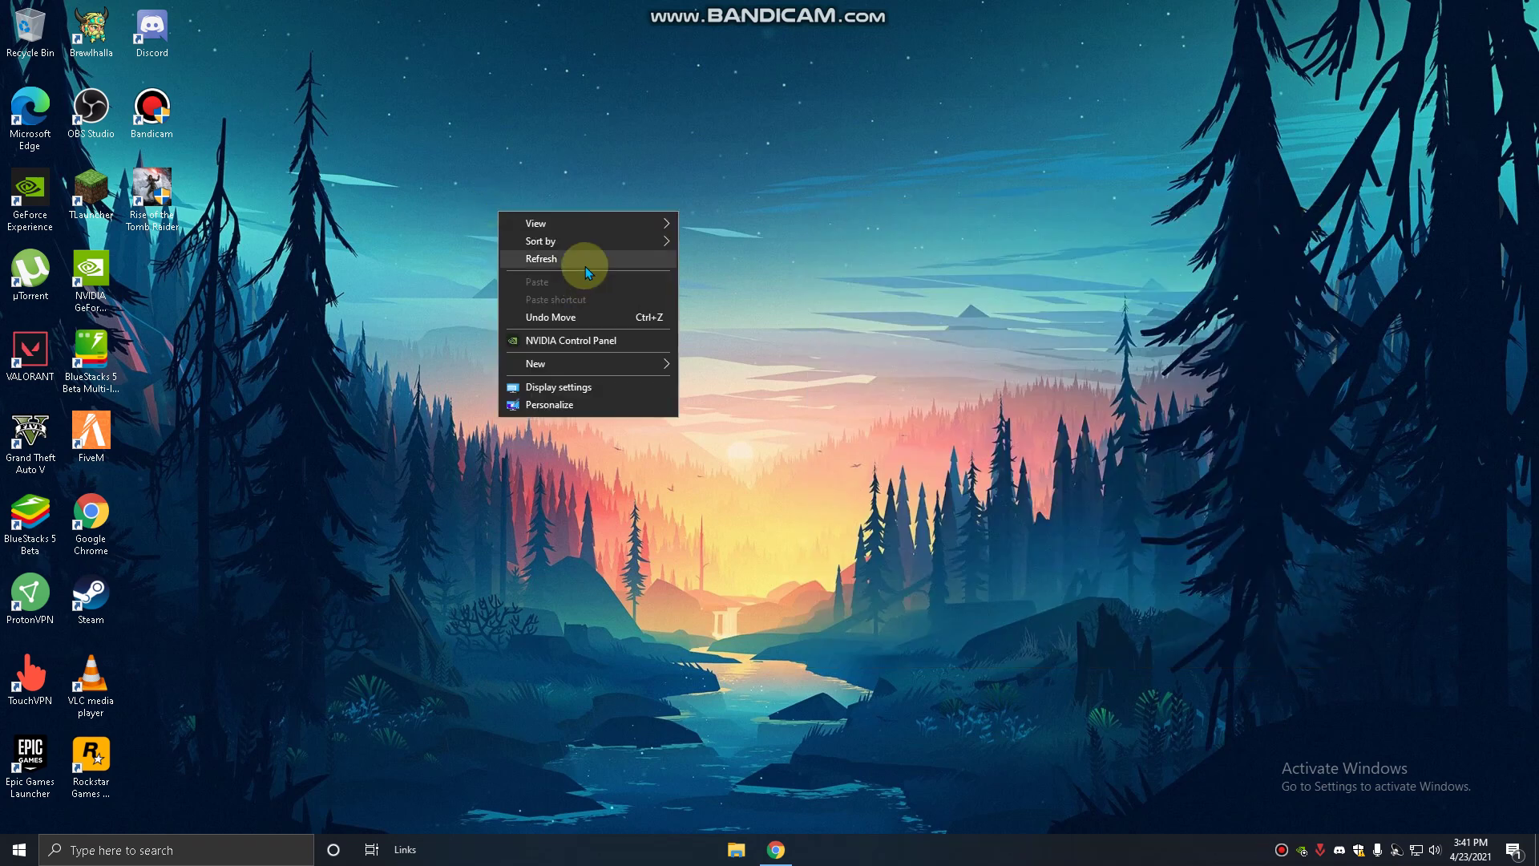
pyautogui.click(584, 261)
pyautogui.click(188, 852)
pyautogui.write('disco')
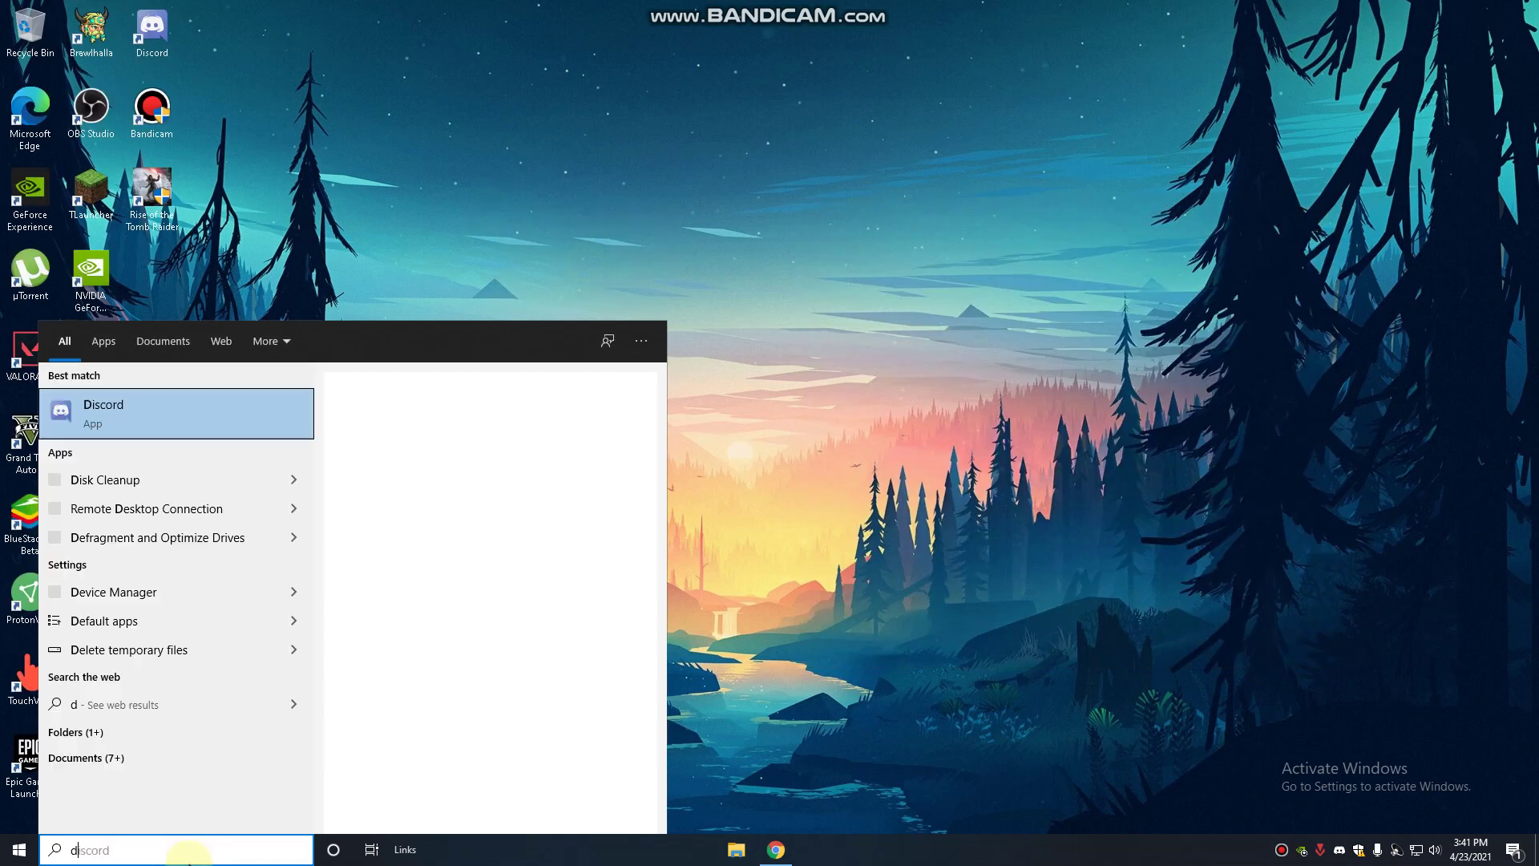
pyautogui.click(184, 416)
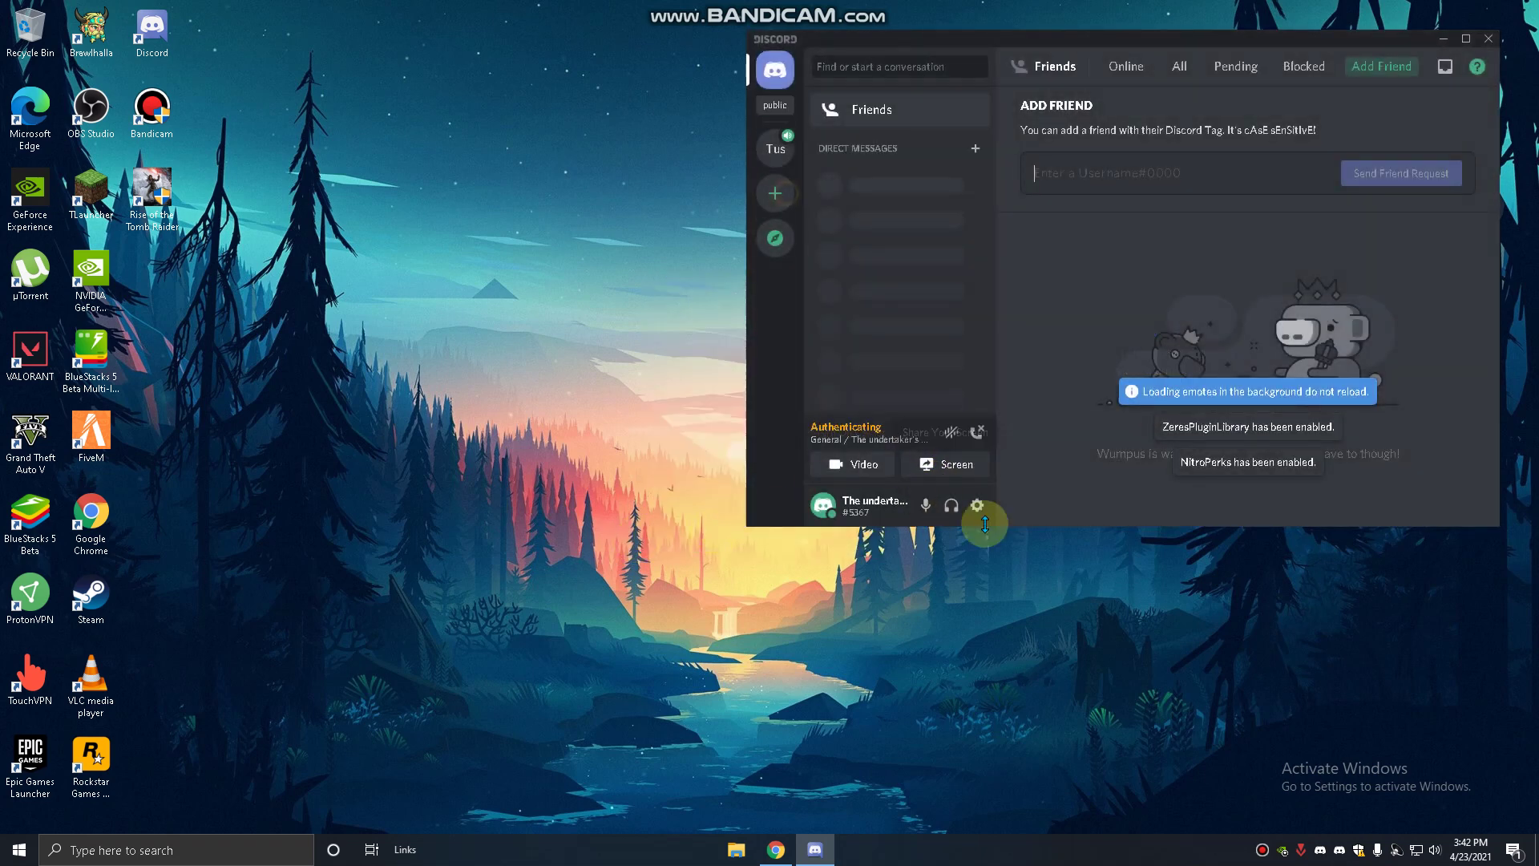
# - Stream Screen 1 to the General voice channel at 1080 resolution and a frame rate of 60, and stop the stream
pyautogui.click(946, 464)
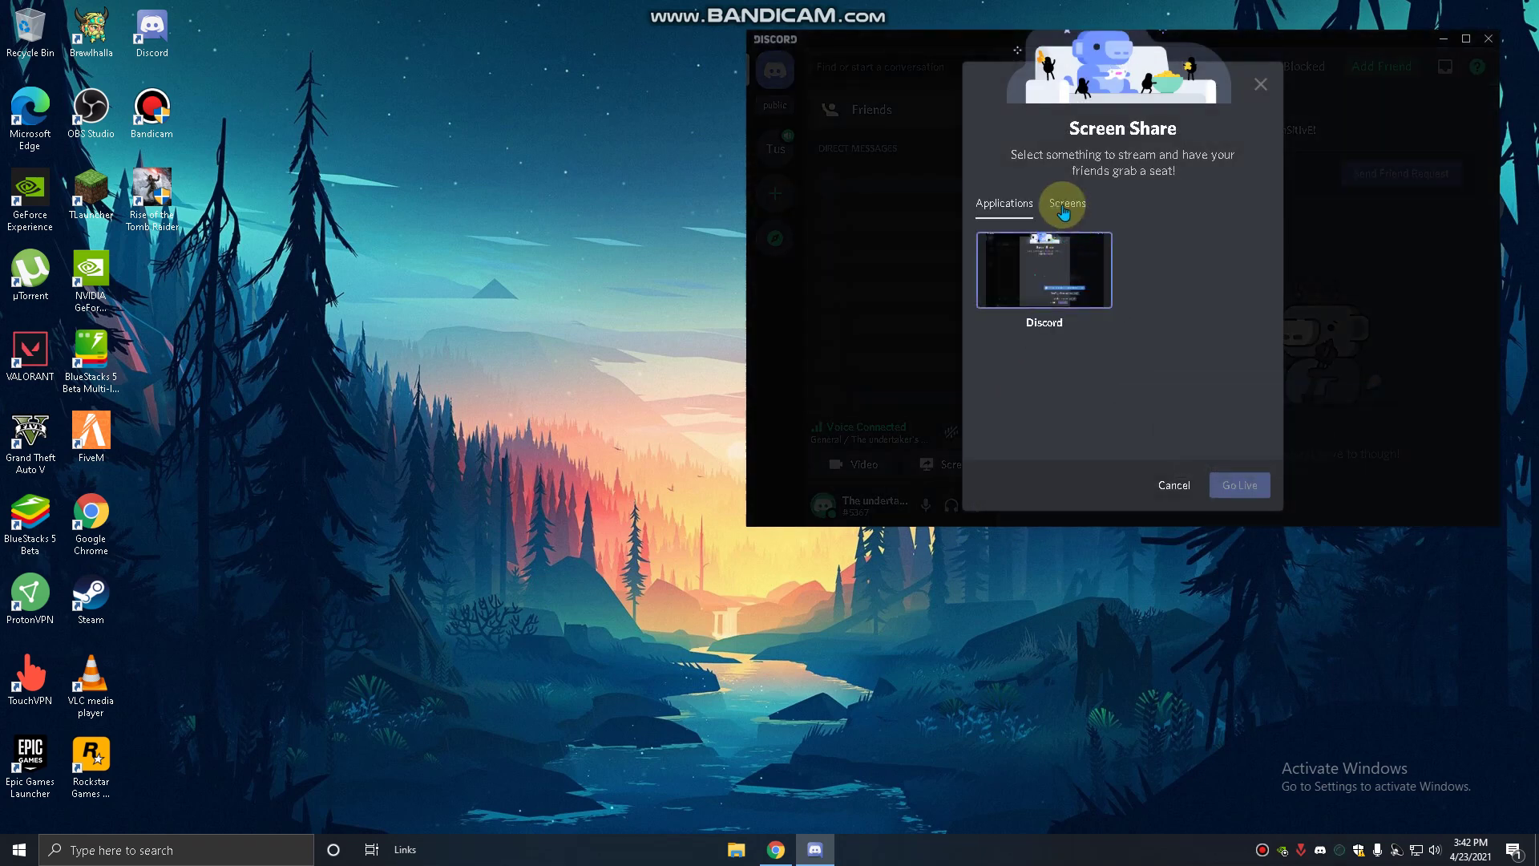
pyautogui.click(1067, 201)
pyautogui.click(1067, 269)
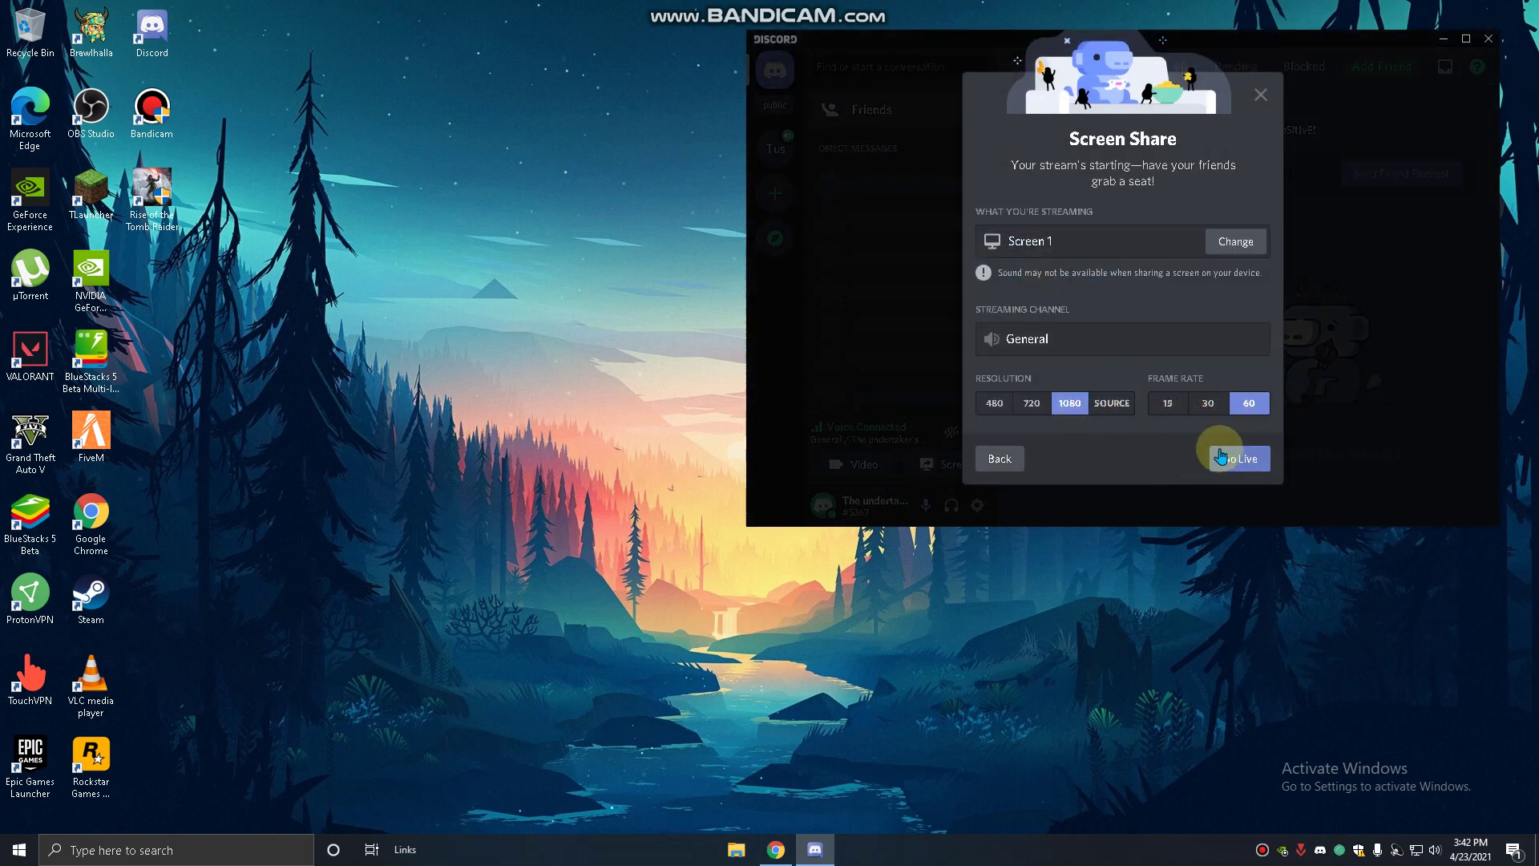
pyautogui.click(1242, 460)
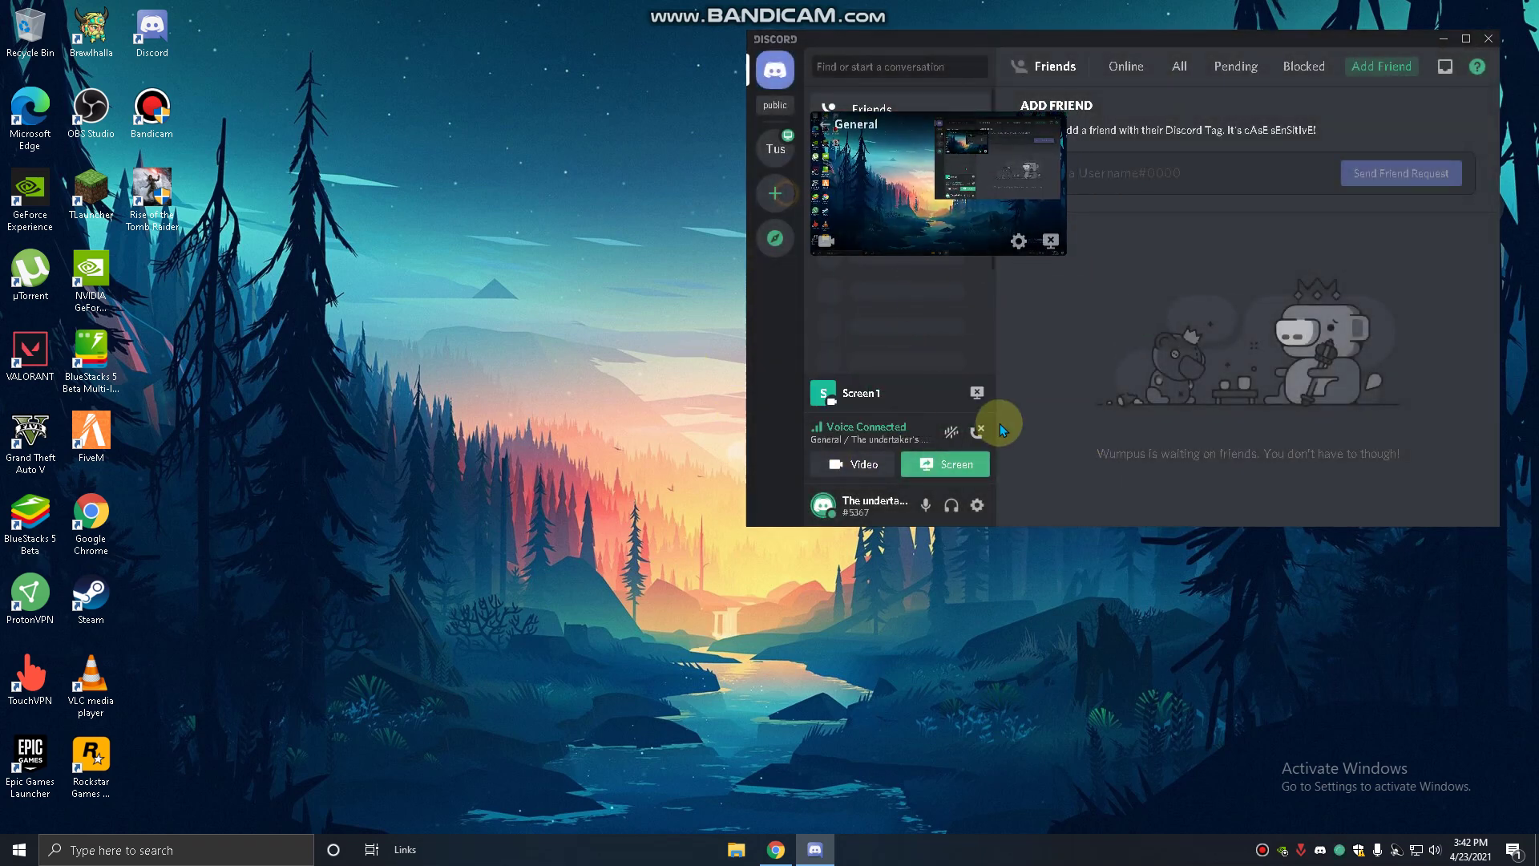
pyautogui.click(973, 389)
# - Open Discord's user settings, switch to Chrome, and search Google for "joker gif" in a new tab
pyautogui.click(977, 504)
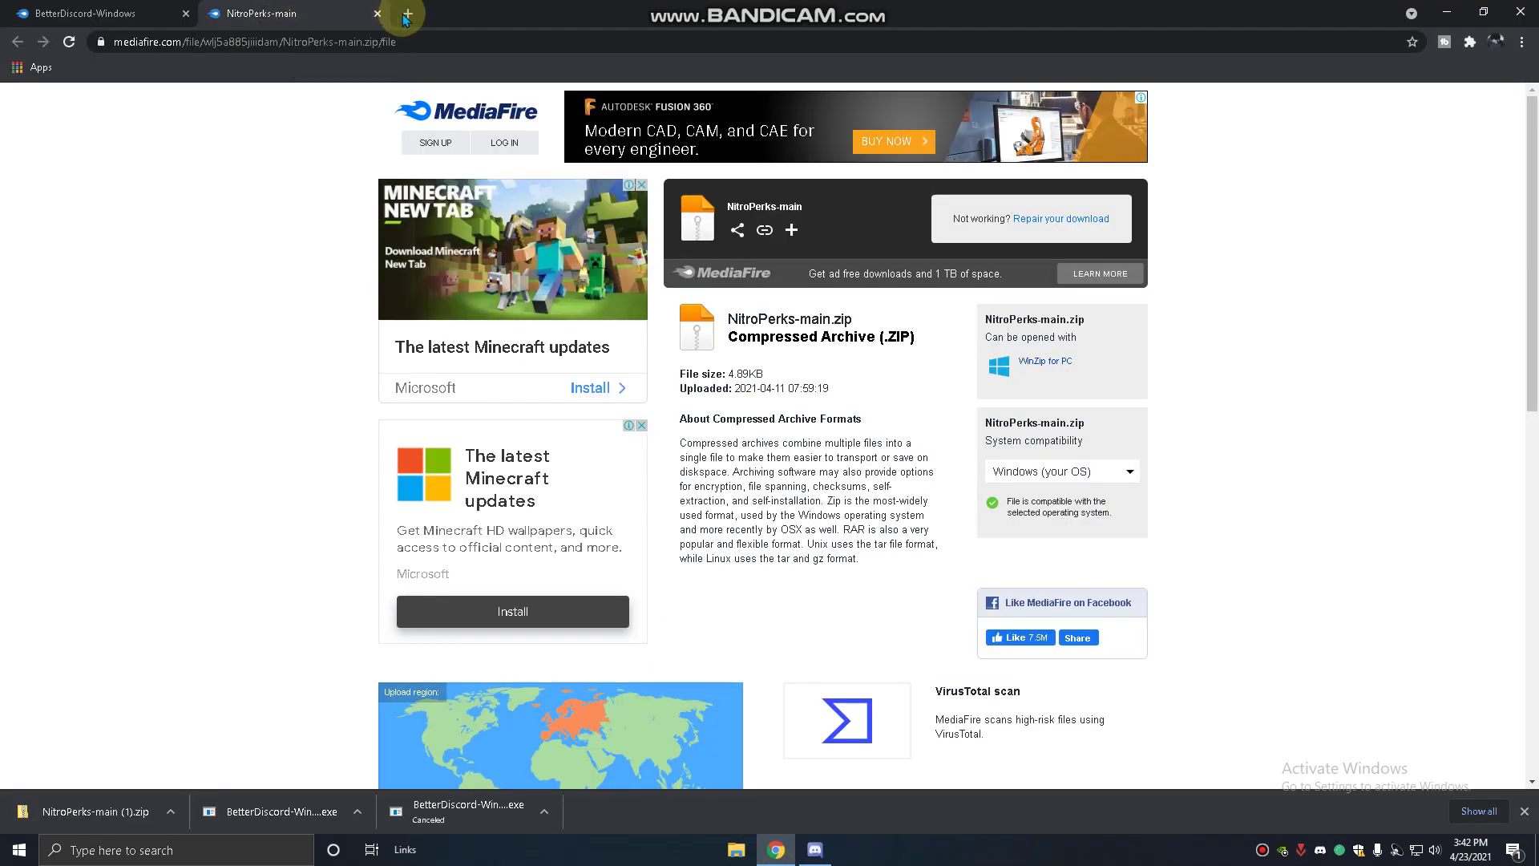
pyautogui.click(405, 13)
pyautogui.click(670, 358)
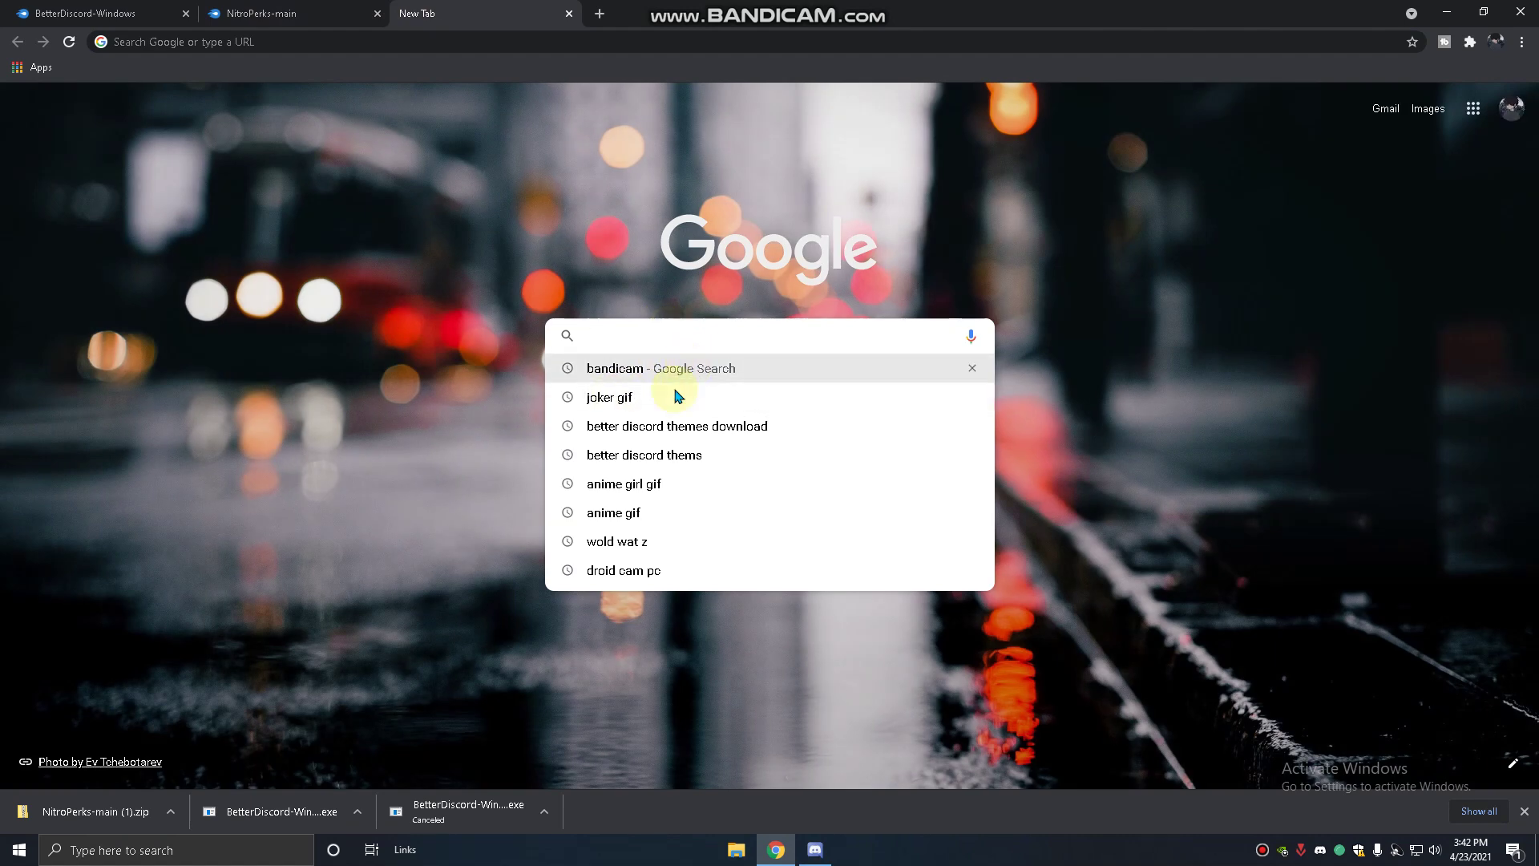
pyautogui.click(584, 395)
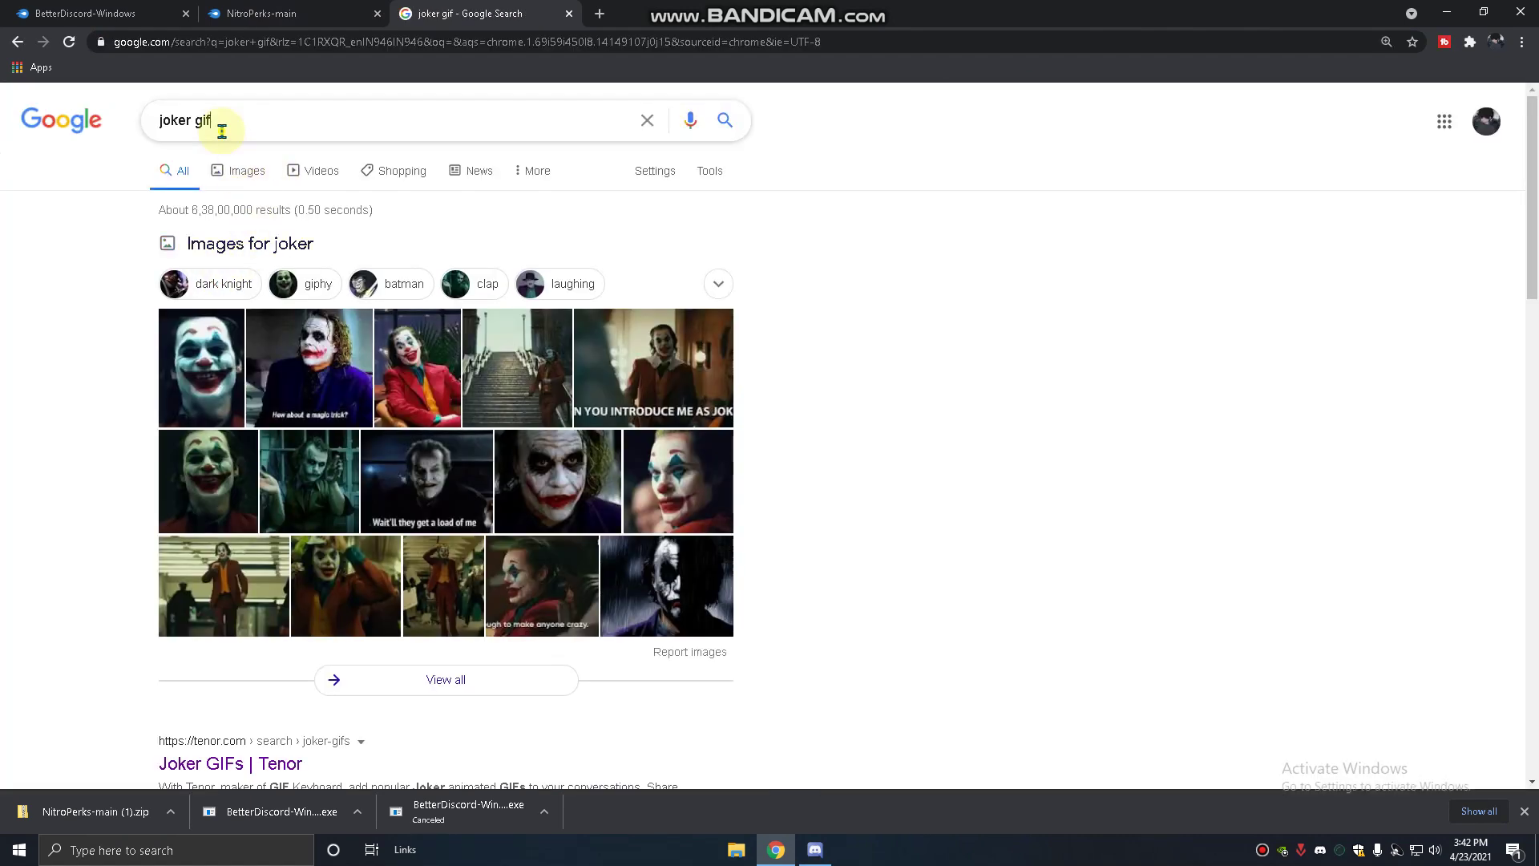
pyautogui.press('BackSpace')
pyautogui.press('BackSpace')
pyautogui.press('BackSpace')
pyautogui.press('BackSpace')
pyautogui.press('Return')
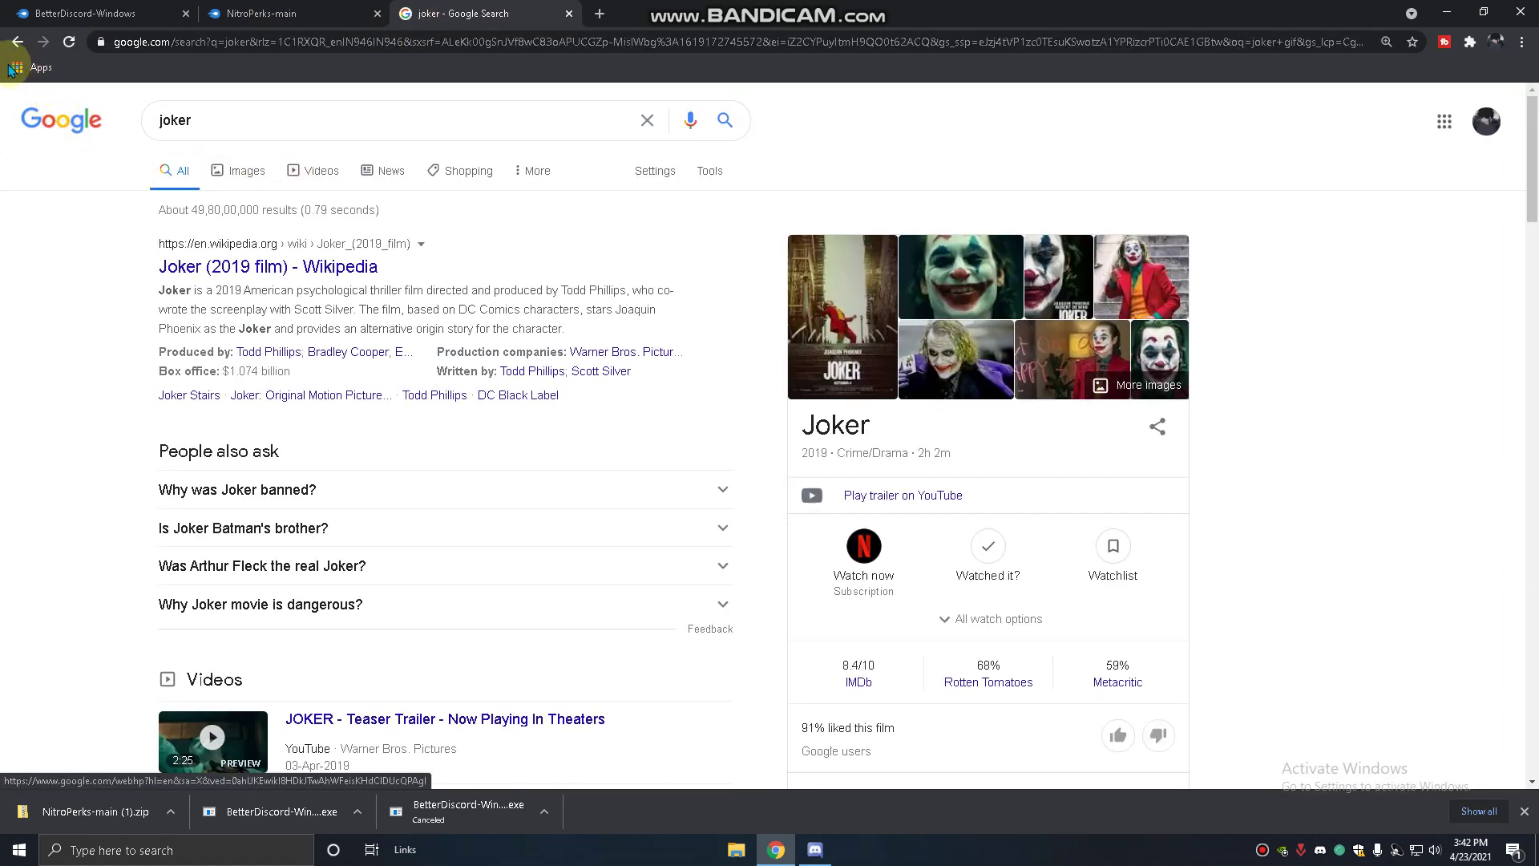
pyautogui.click(17, 42)
# - Show the image results for "joker gif", open the Tenor GIF of the Joker on the stairs, and copy its image address
pyautogui.click(265, 179)
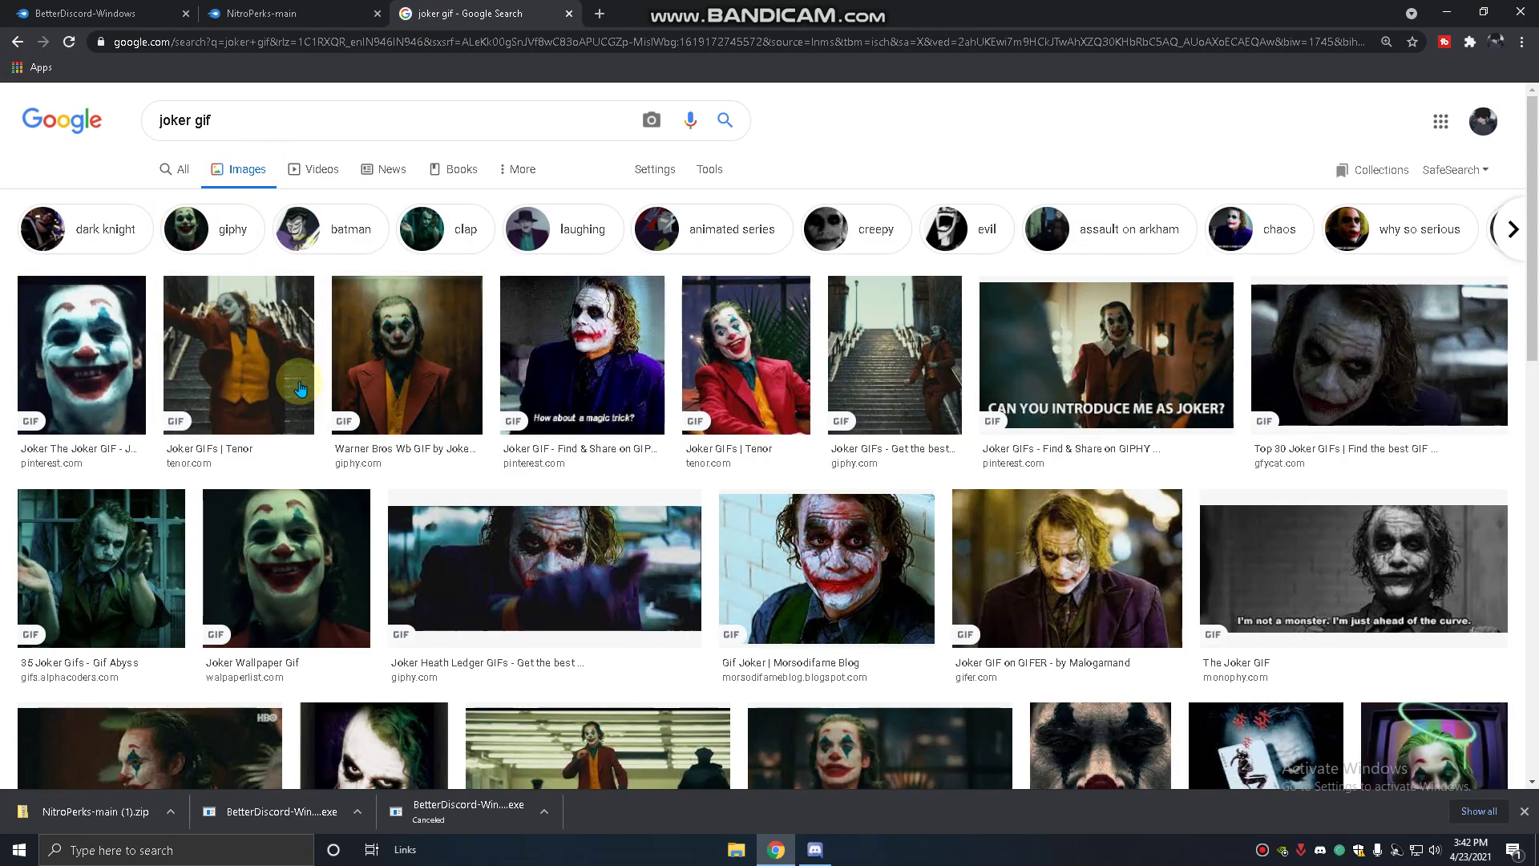
pyautogui.click(289, 377)
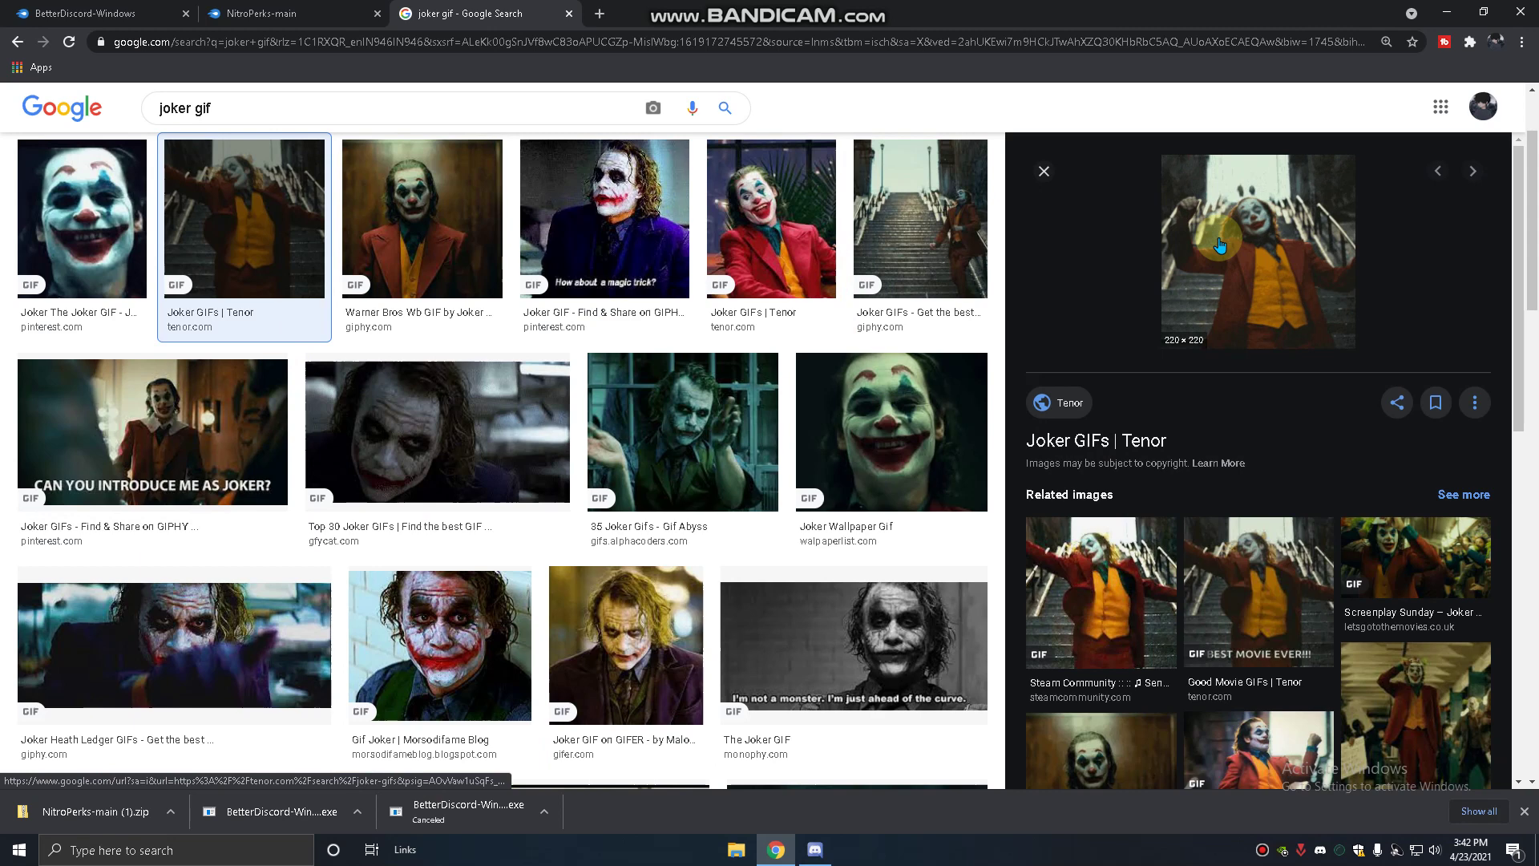
pyautogui.rightClick(1256, 303)
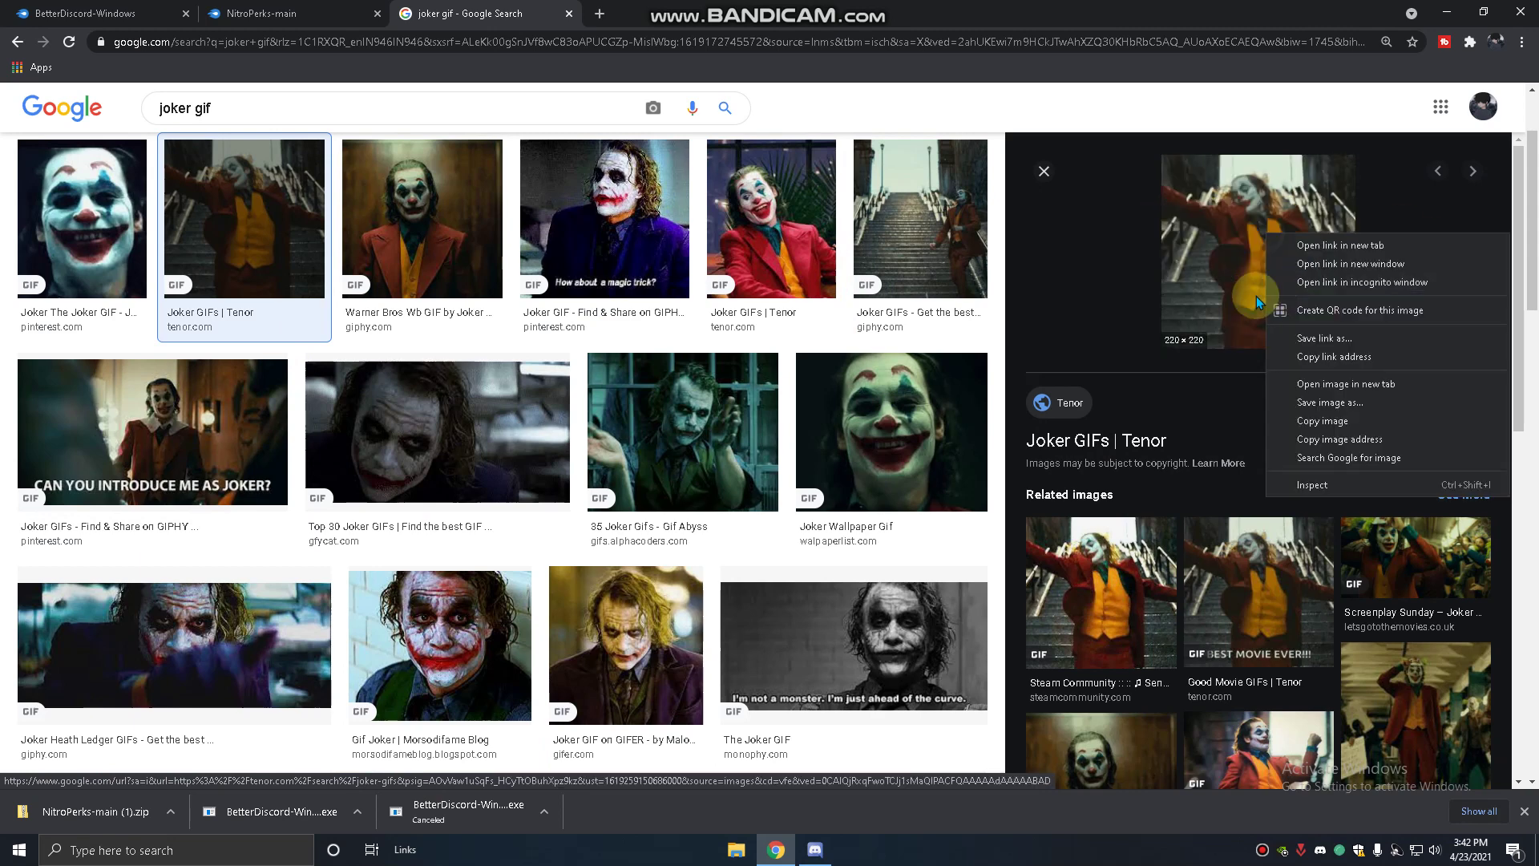
pyautogui.click(1319, 440)
# - Switch to Discord, paste the copied GIF address as the clientsided profile picture URL in the NitroPerks plugin settings, and save it
pyautogui.hotkey('alt', 'Tab')
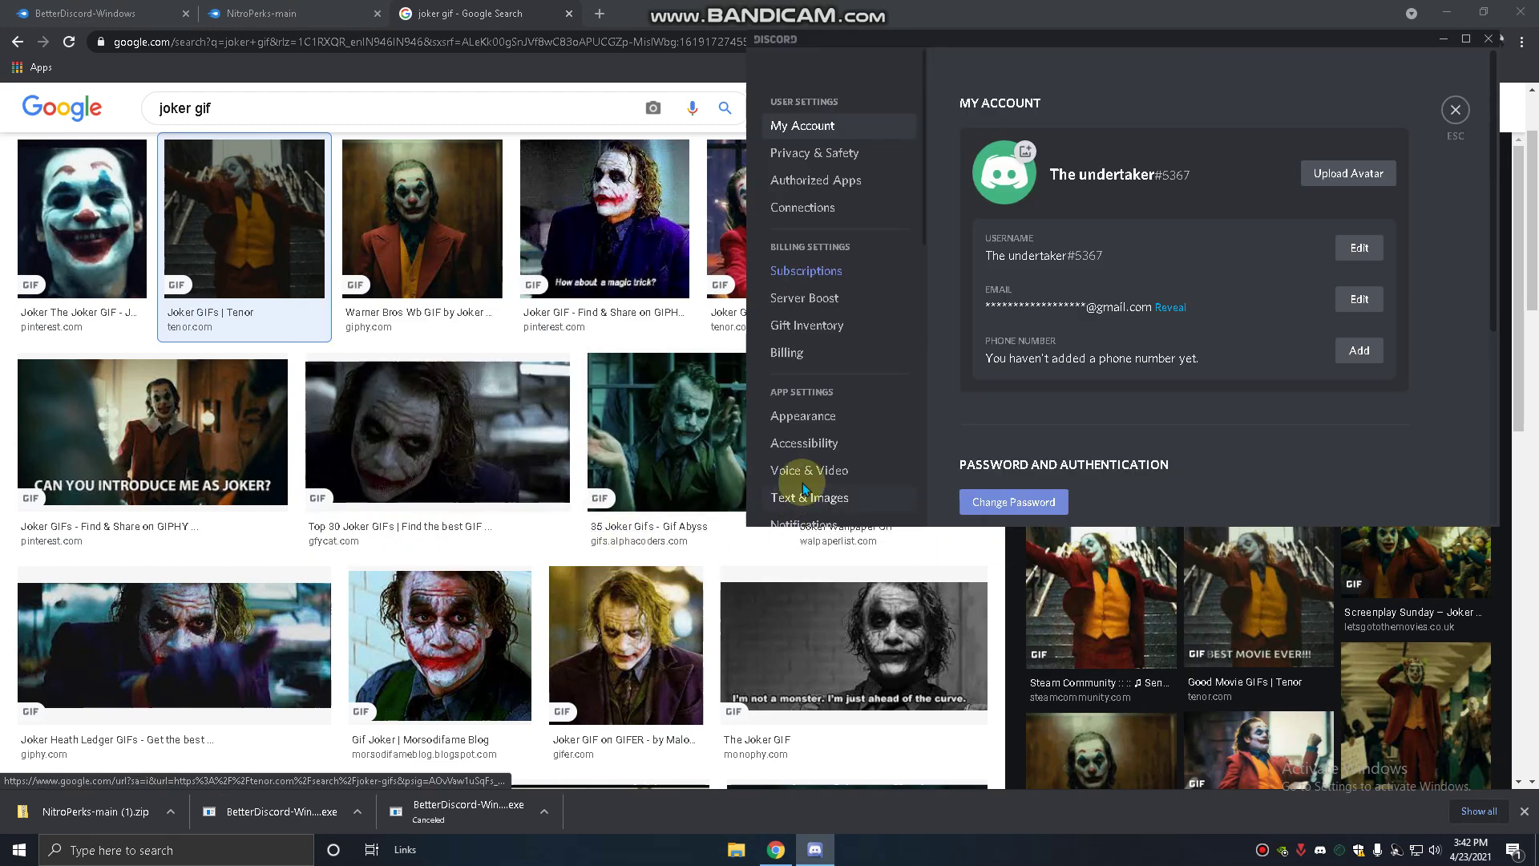
pyautogui.scroll(-10, 794, 465)
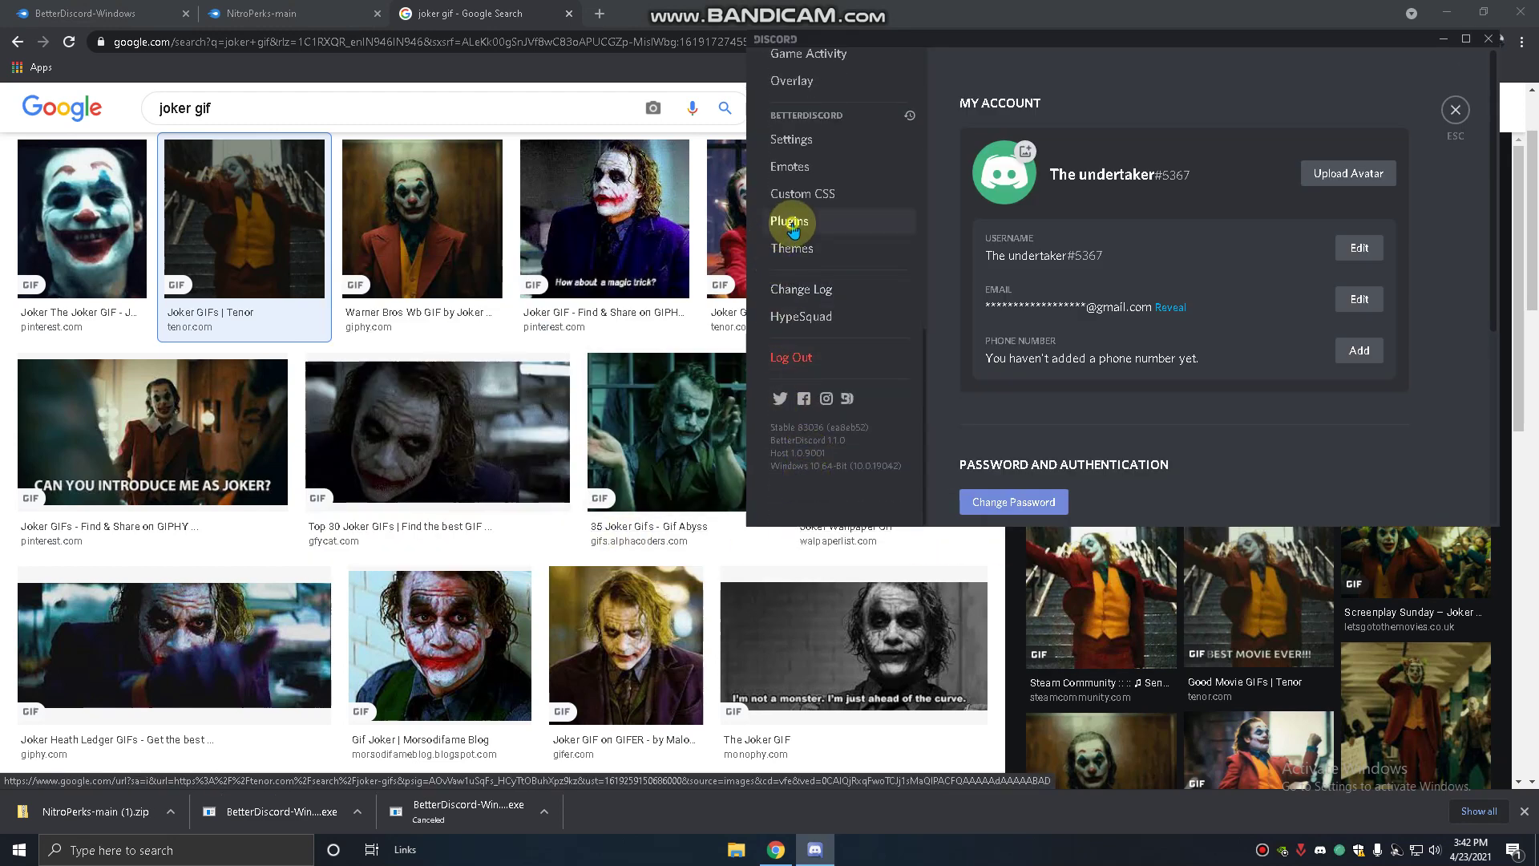
pyautogui.click(792, 219)
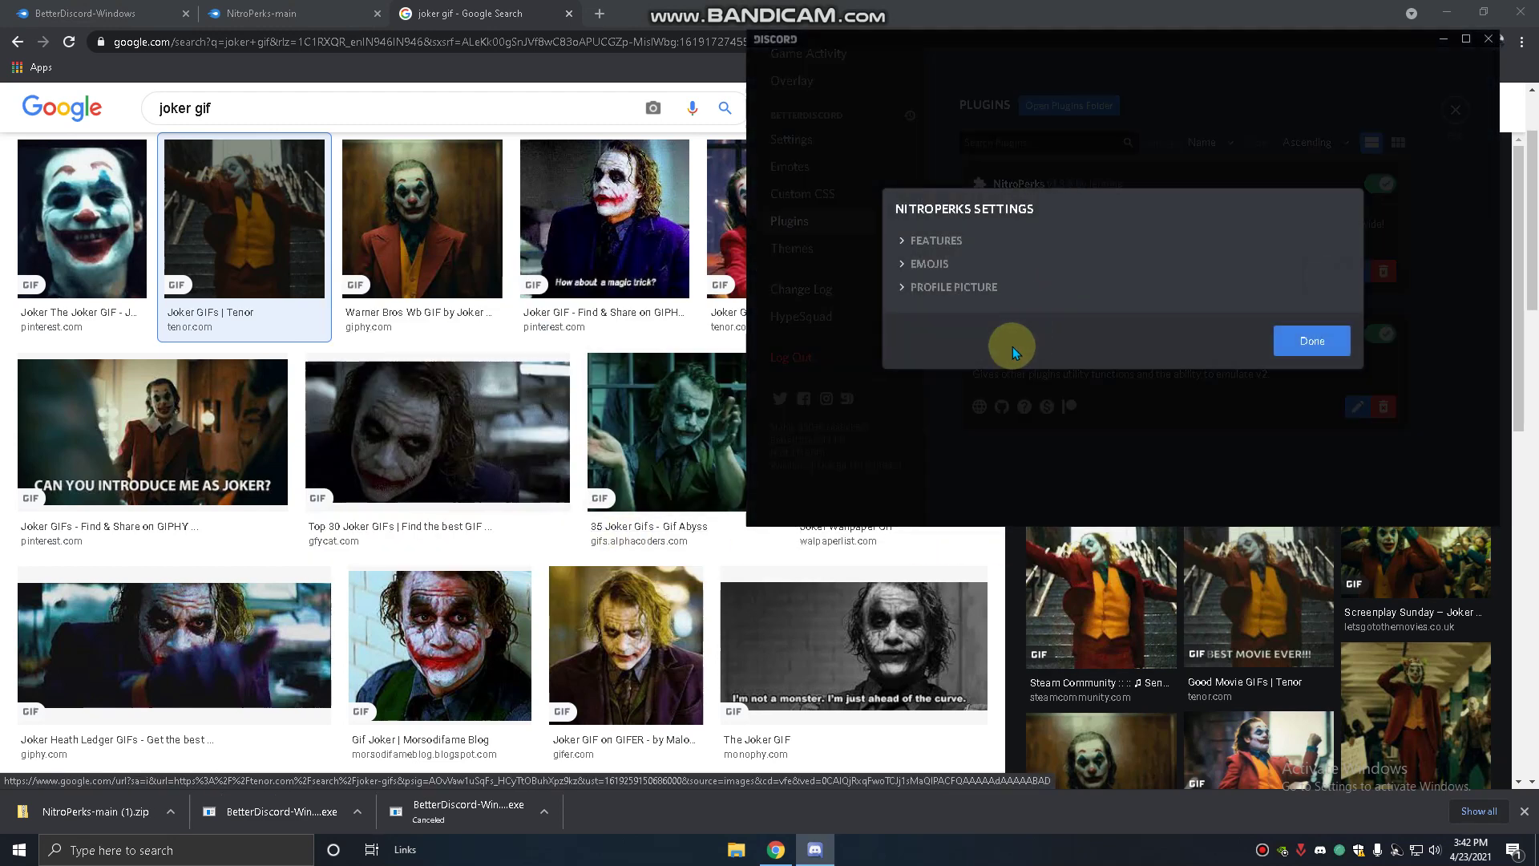
pyautogui.click(943, 289)
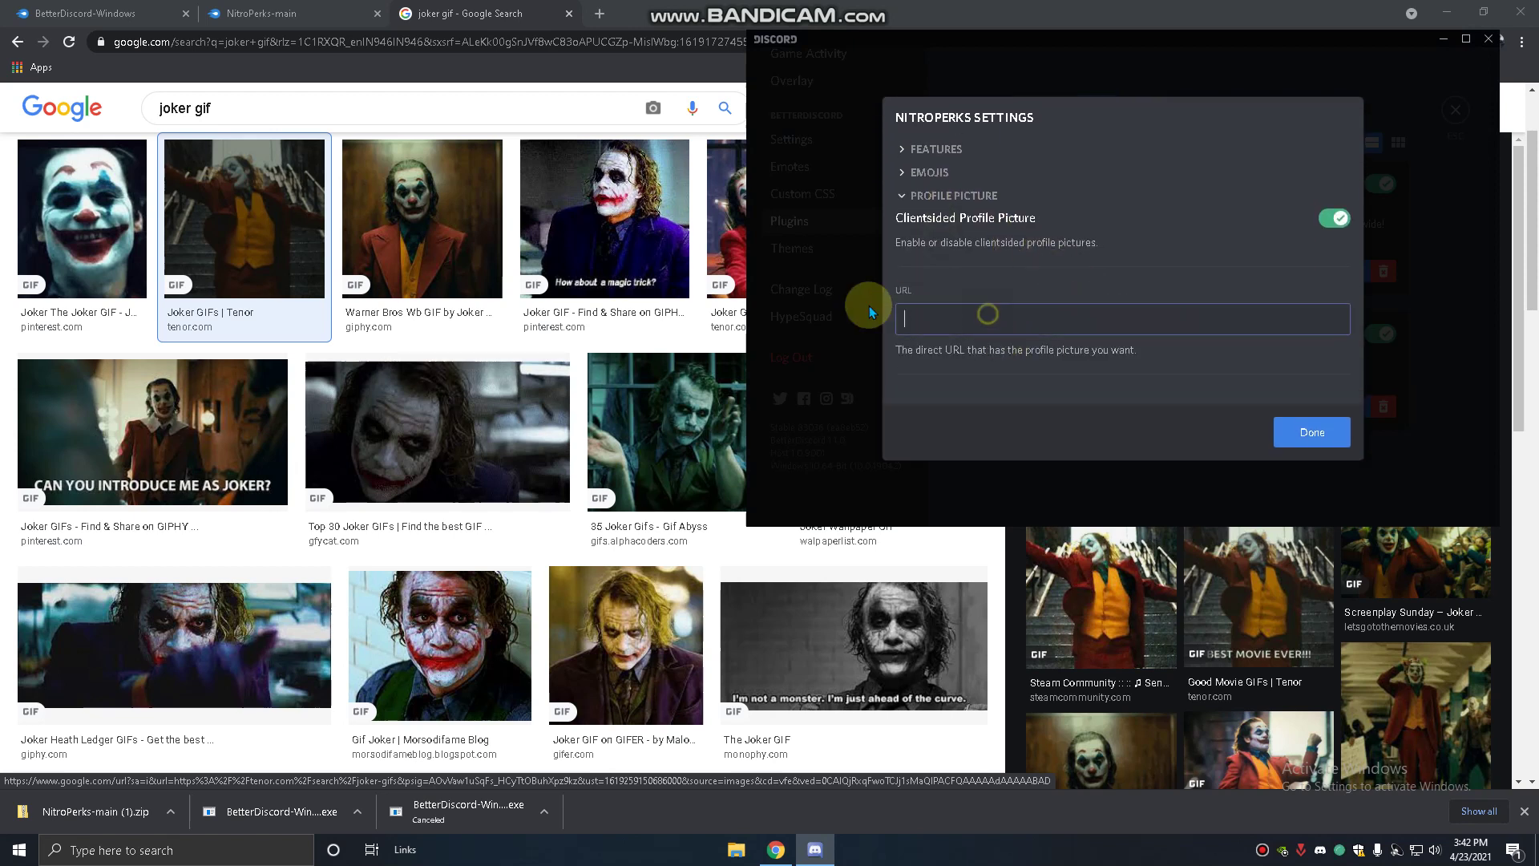
pyautogui.click(954, 324)
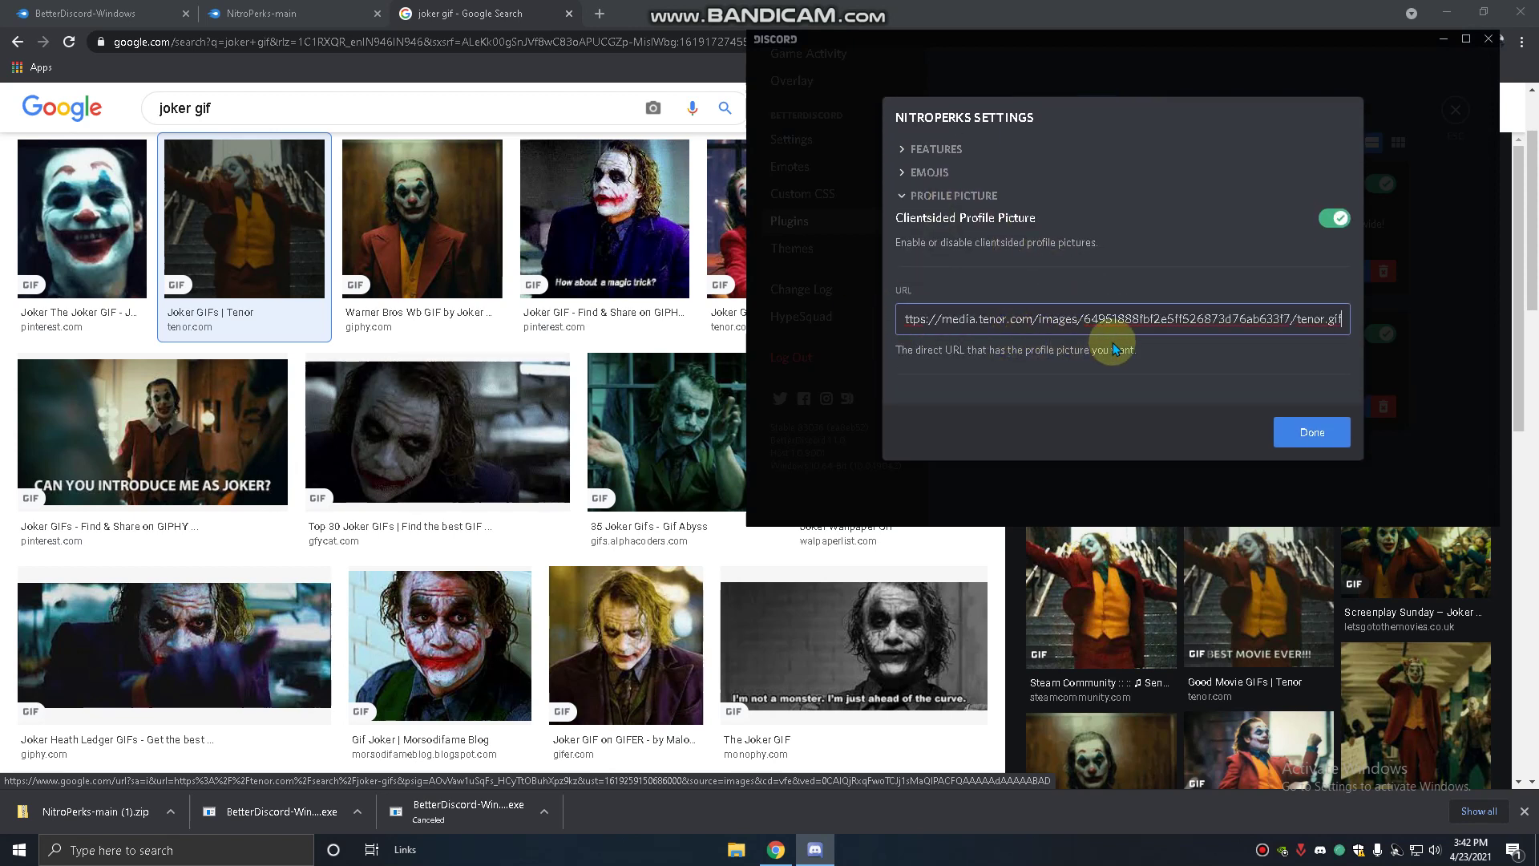
pyautogui.click(1313, 433)
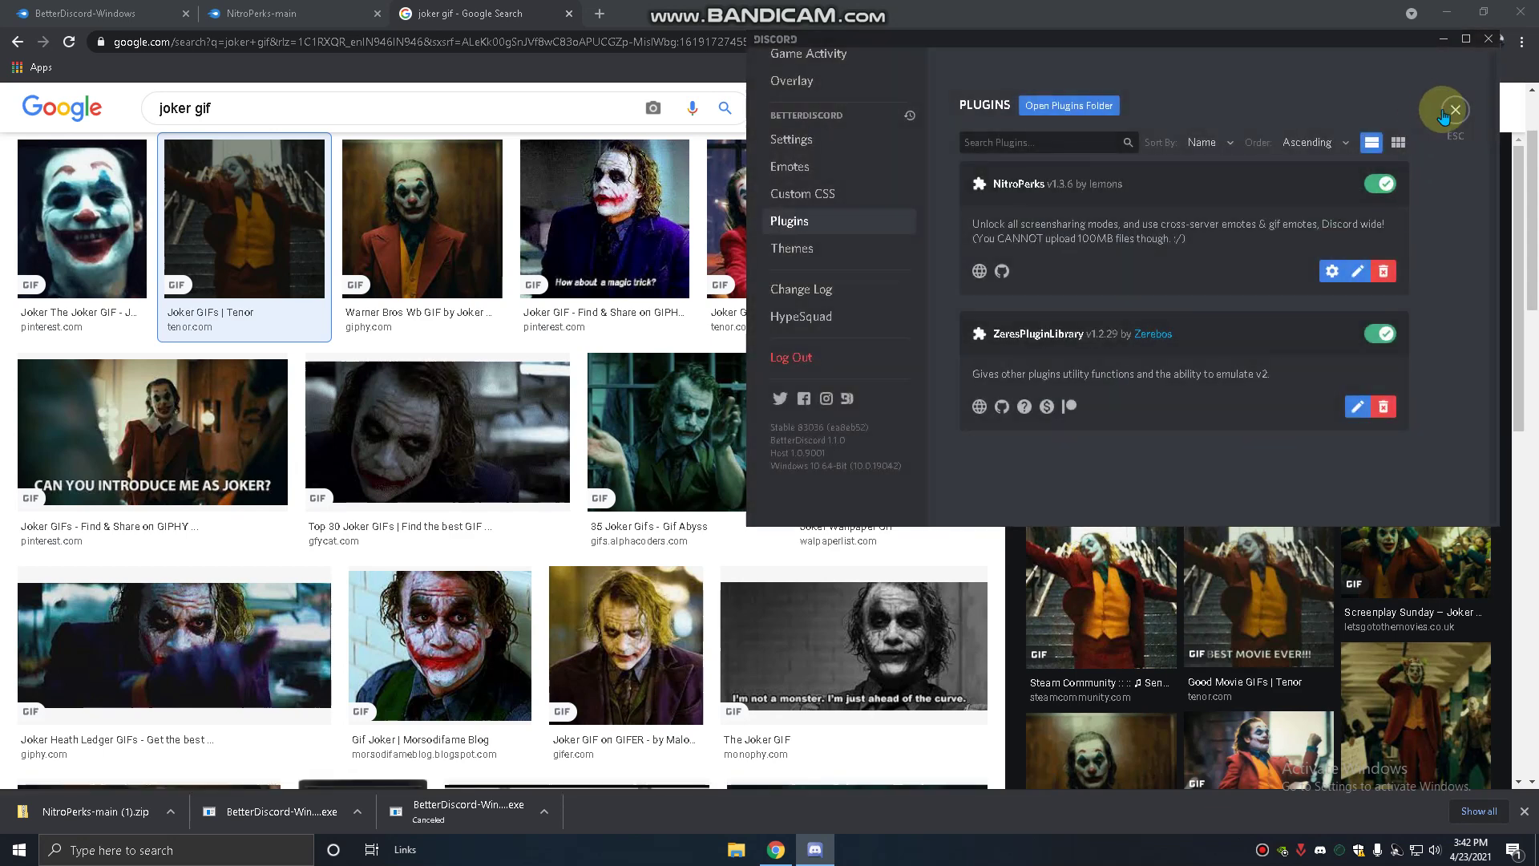
# - Leave Discord's user settings and open the user's own server from the server list
pyautogui.press('Escape')
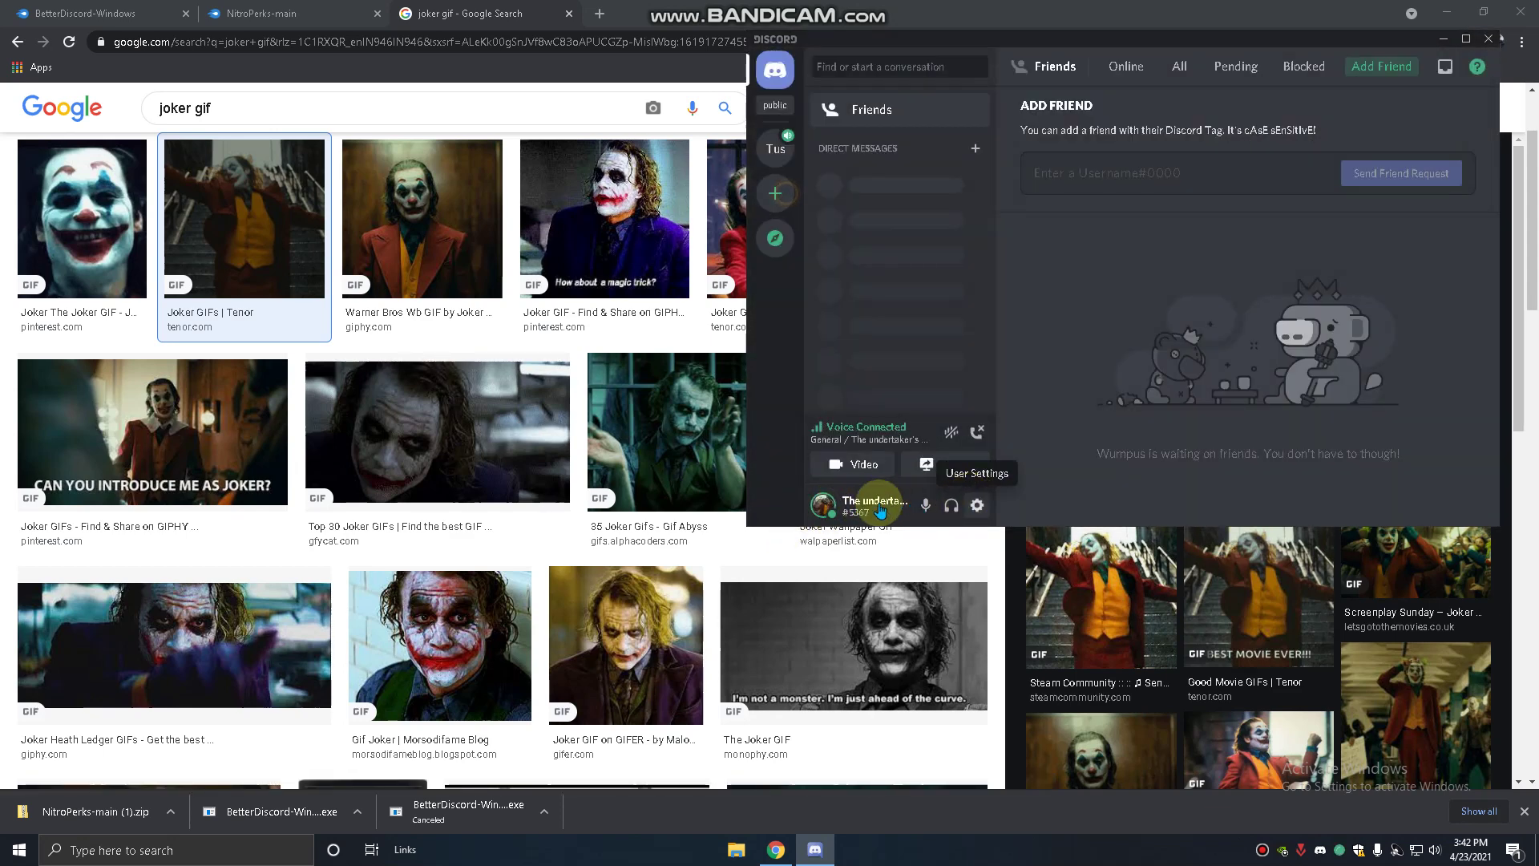
pyautogui.click(775, 148)
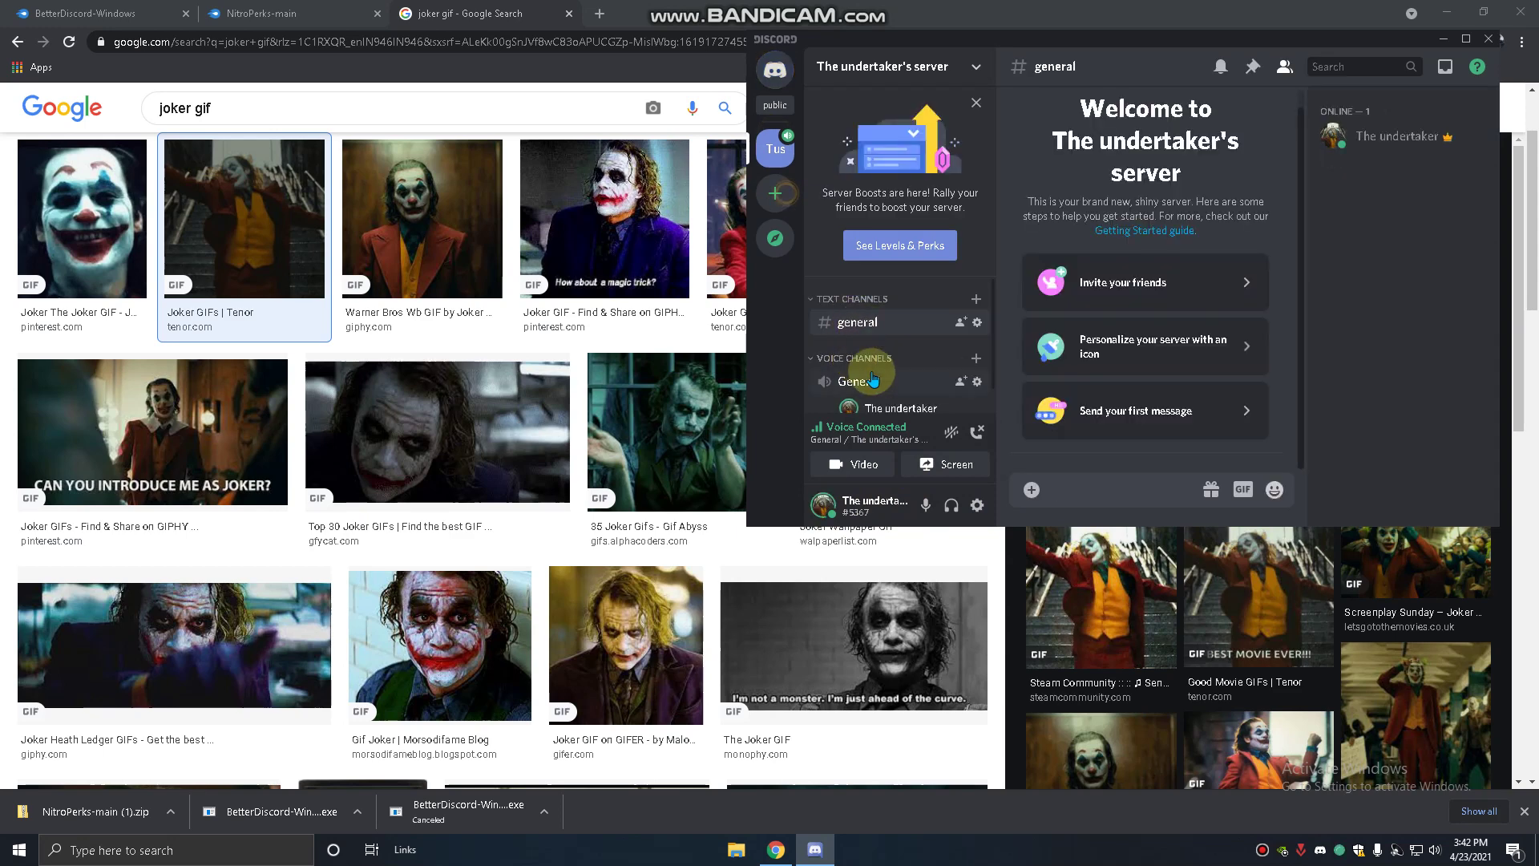